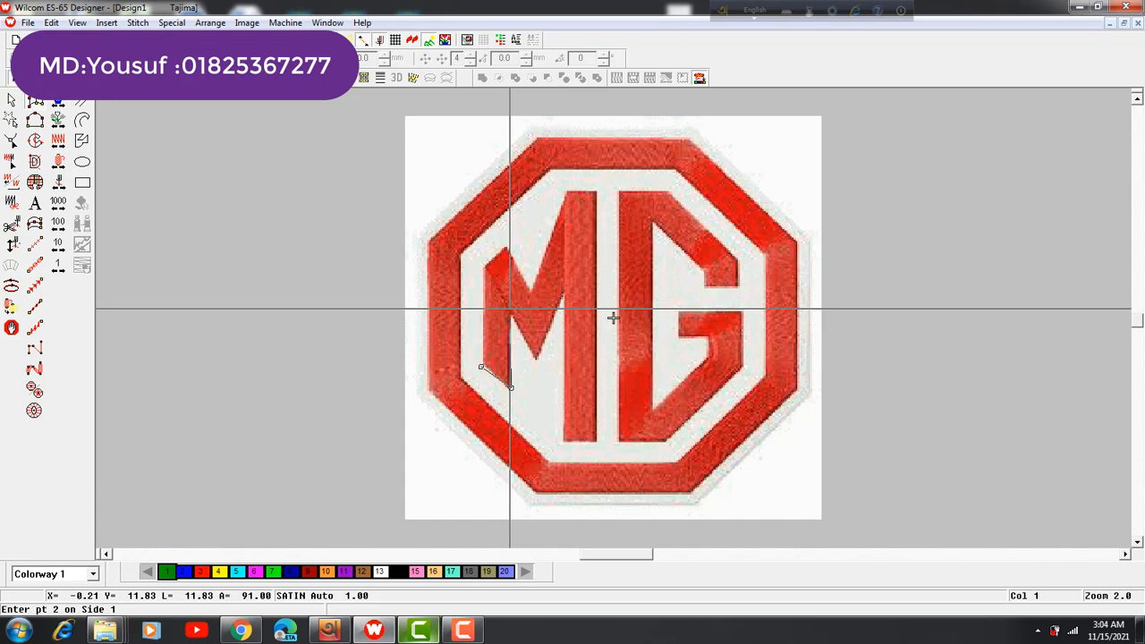
- Digitize the M's outer leg as a satin column whose upper end slants along the diagonal
{"action": "left_click", "coordinate": [511, 310]}
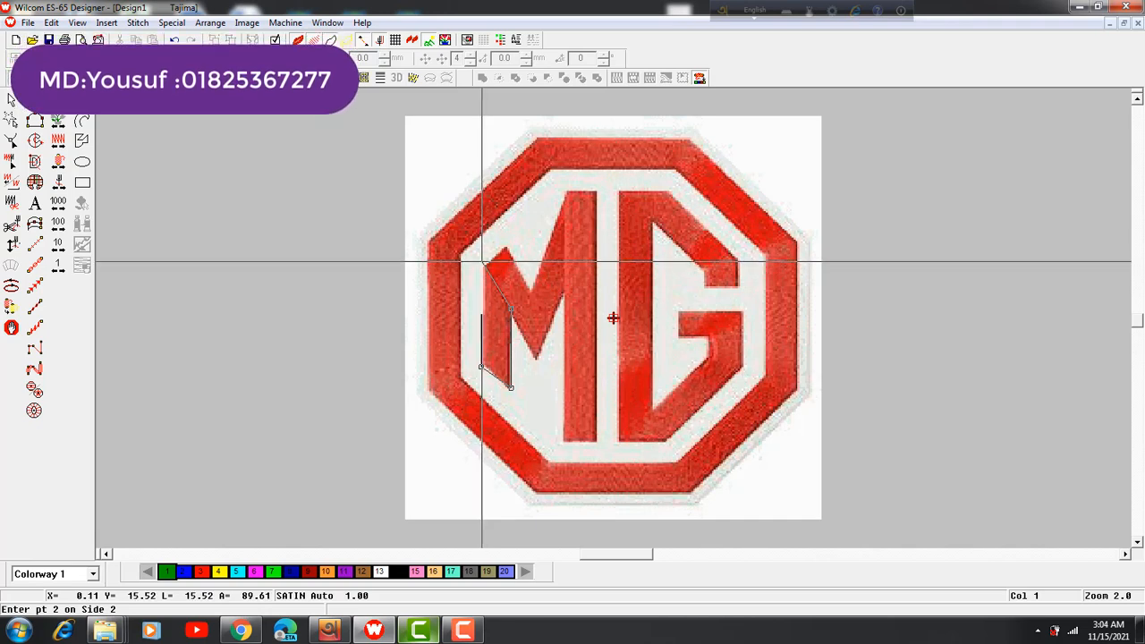
{"action": "left_click", "coordinate": [482, 263]}
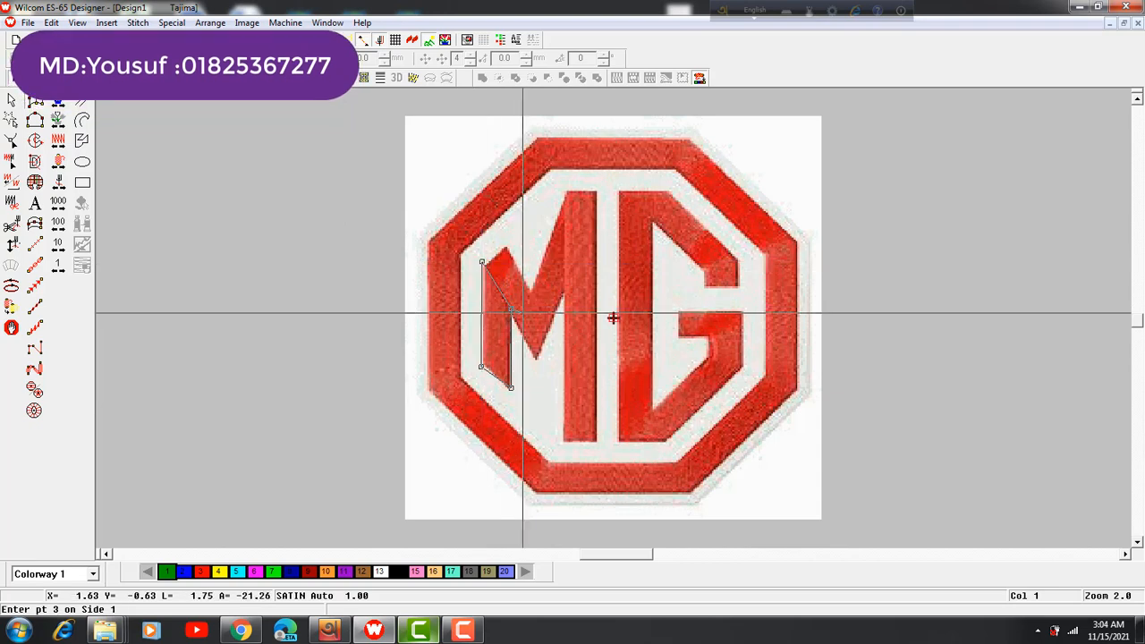
{"action": "key", "text": "Return"}
{"action": "key", "text": "z"}
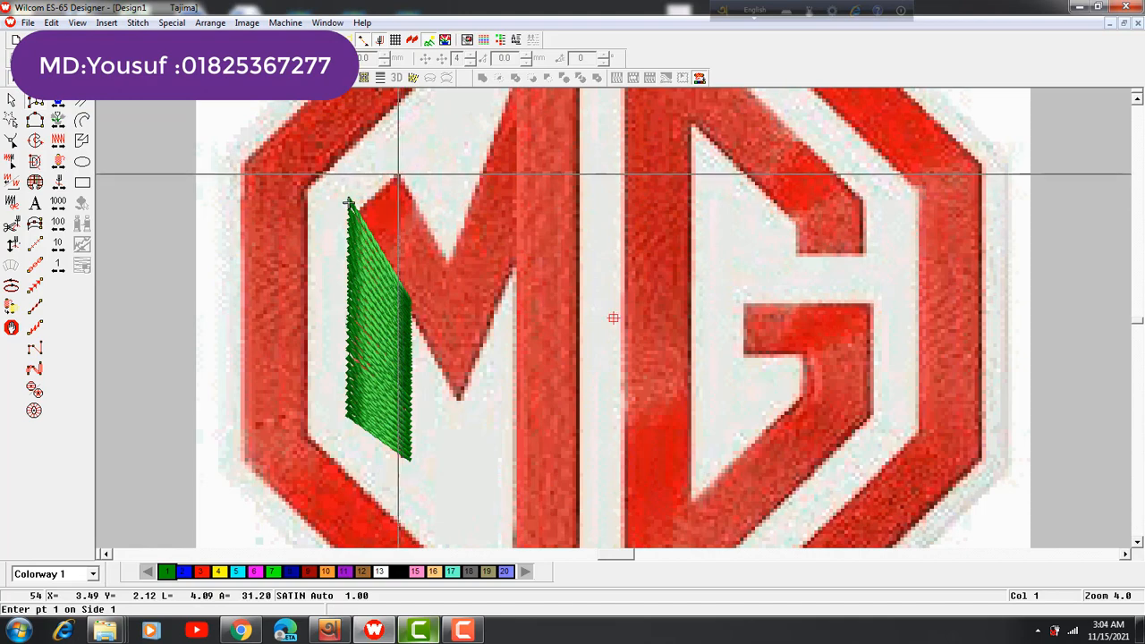
- Abandon the outline started on the M's diagonal and delete the satin column from its outer leg
{"action": "left_click", "coordinate": [399, 175]}
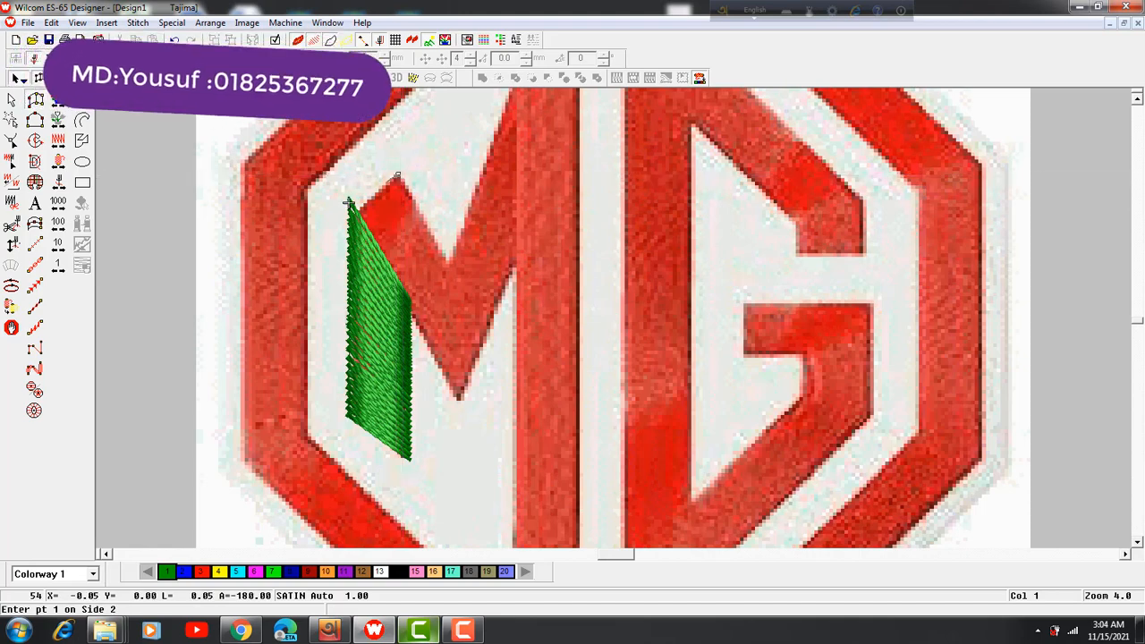
{"action": "left_click", "coordinate": [349, 207]}
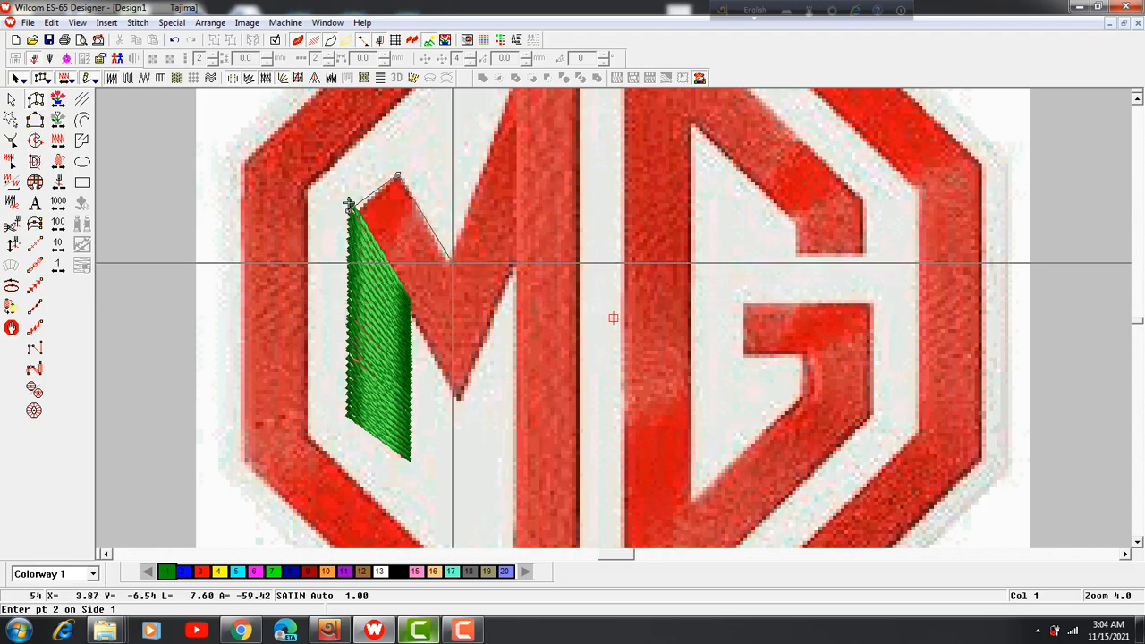
{"action": "key", "text": "Return"}
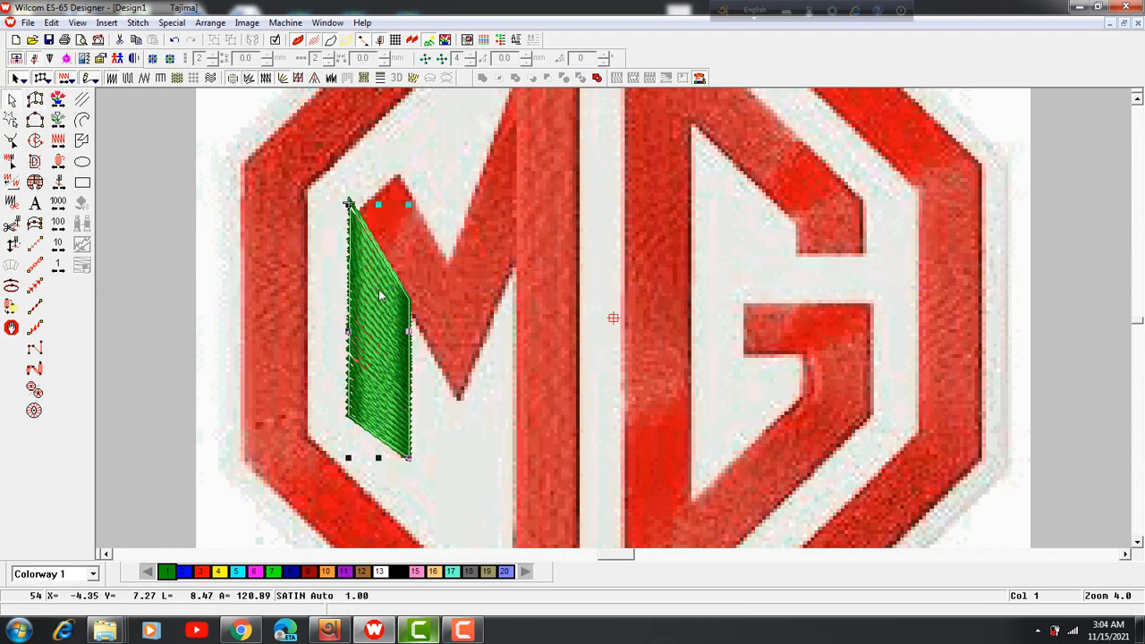
{"action": "key", "text": "Delete"}
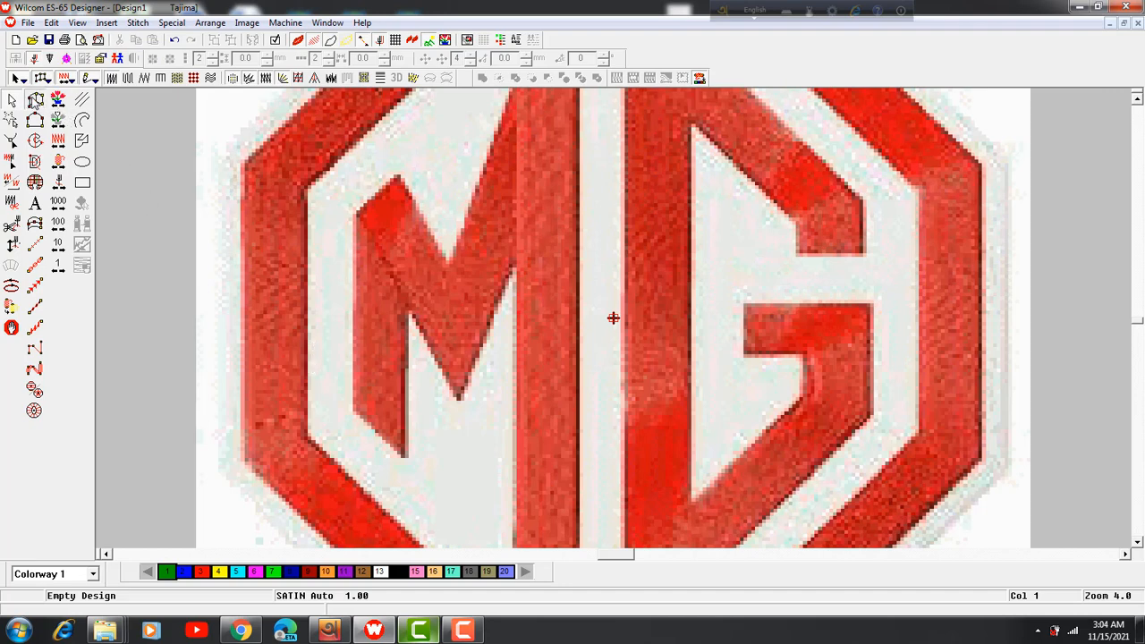
- Digitize the M's outer leg as a satin column with a horizontal upper end and a slanted lower end
{"action": "left_click", "coordinate": [34, 100]}
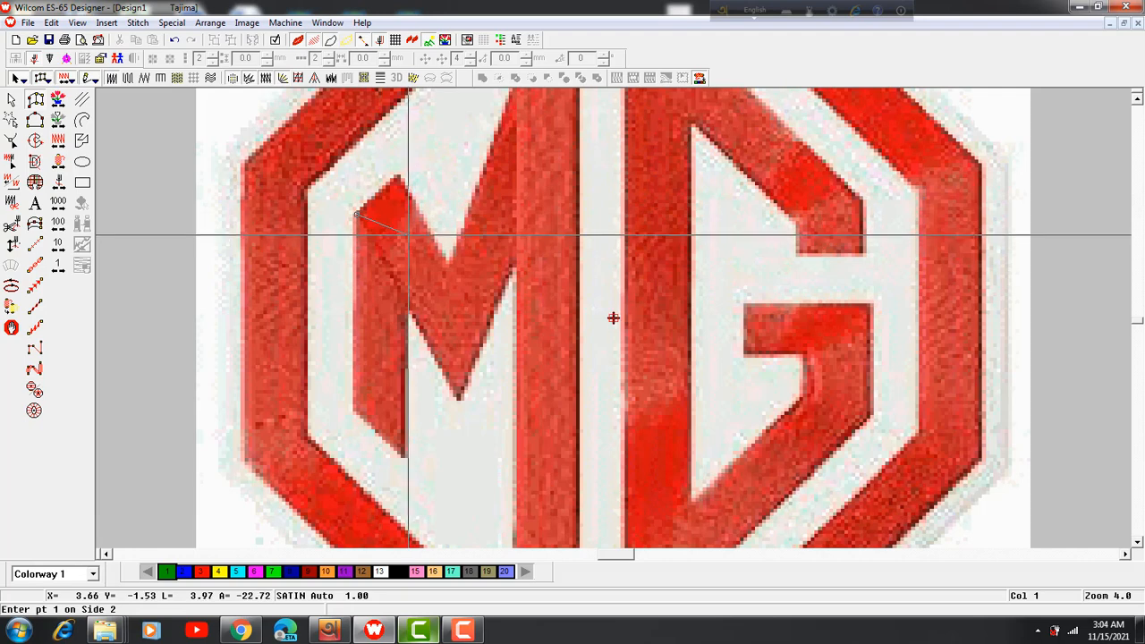
{"action": "left_click", "coordinate": [406, 234]}
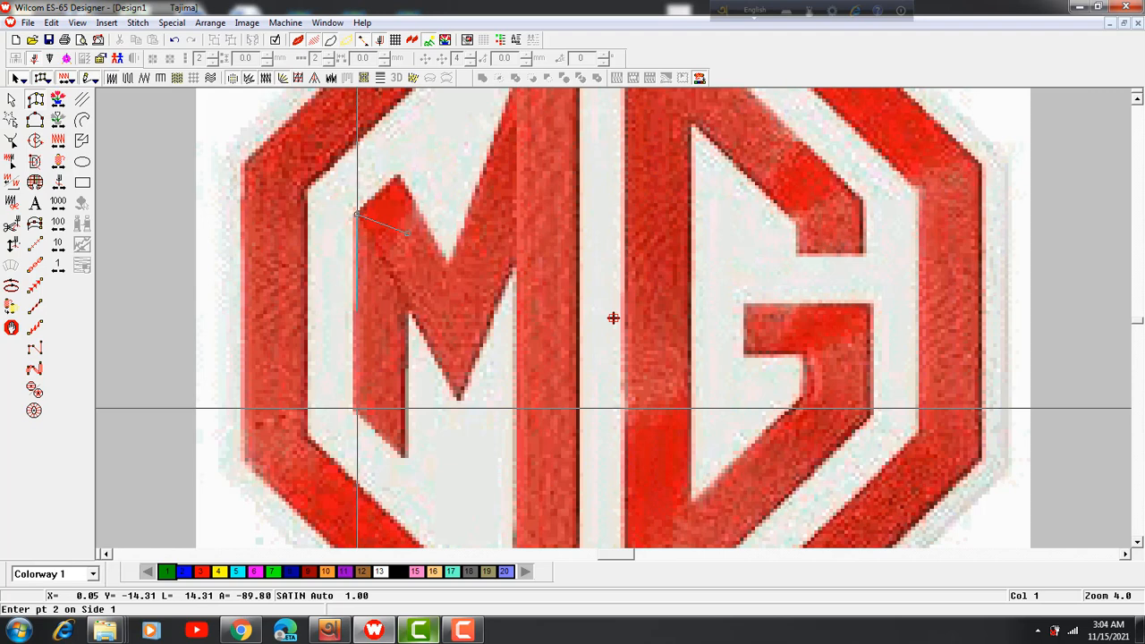
{"action": "left_click", "coordinate": [357, 410]}
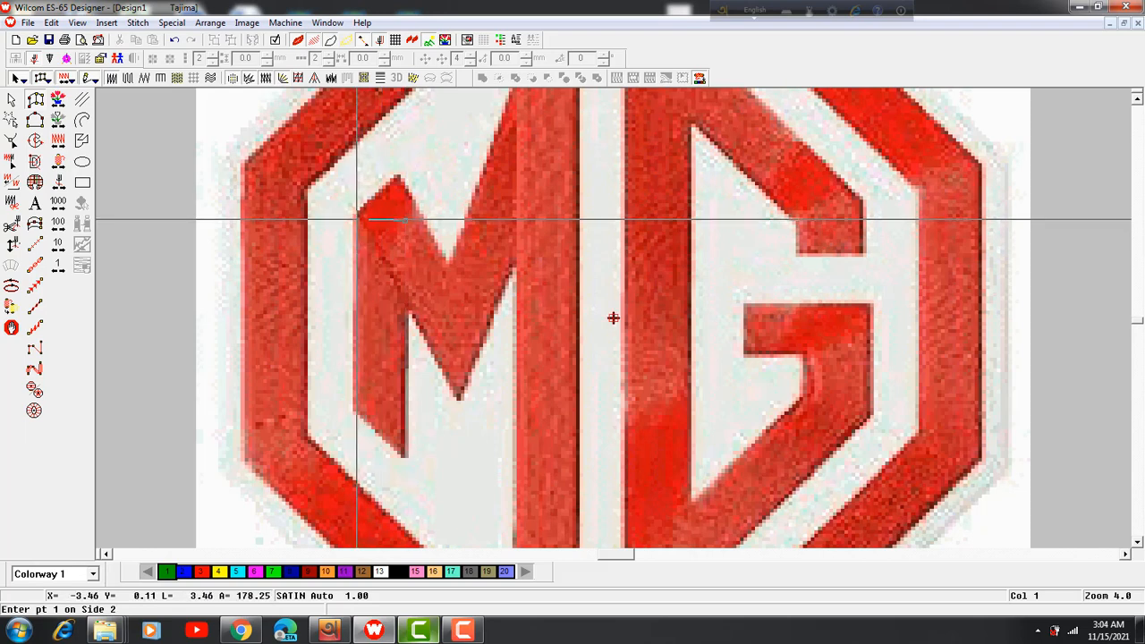
{"action": "left_click", "coordinate": [355, 221]}
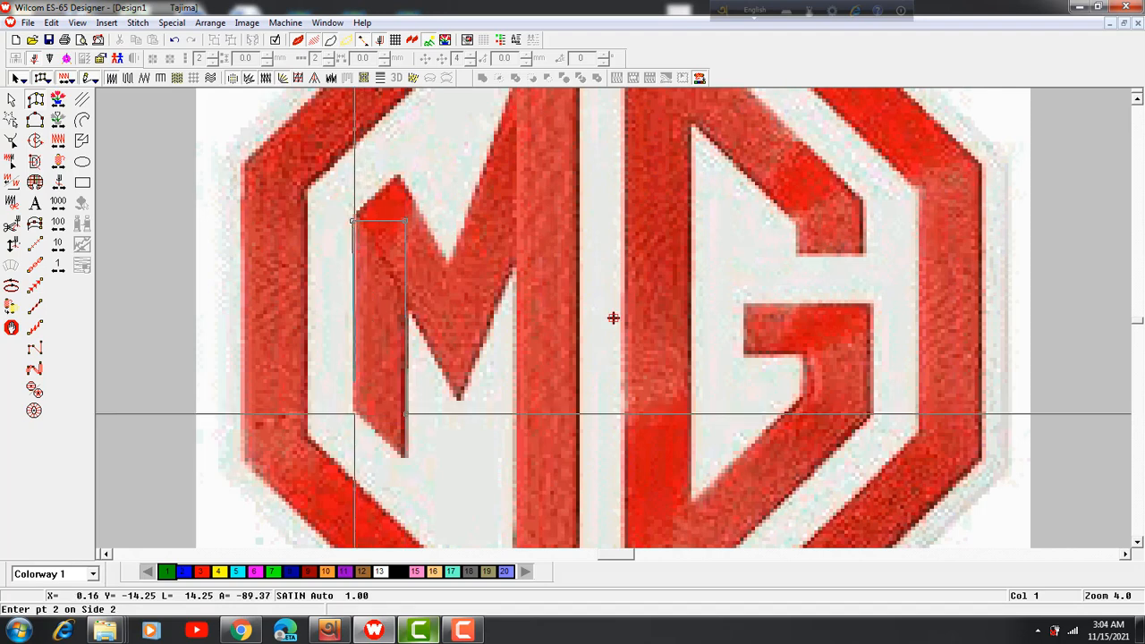
{"action": "left_click", "coordinate": [353, 413]}
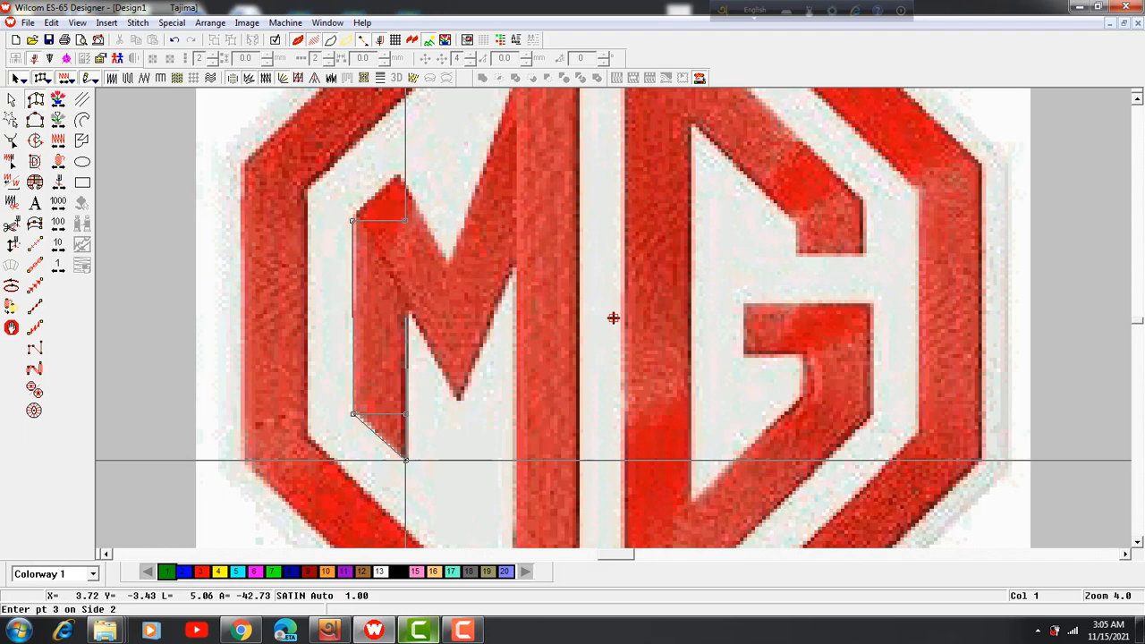
{"action": "left_click", "coordinate": [405, 460]}
{"action": "key", "text": "Return"}
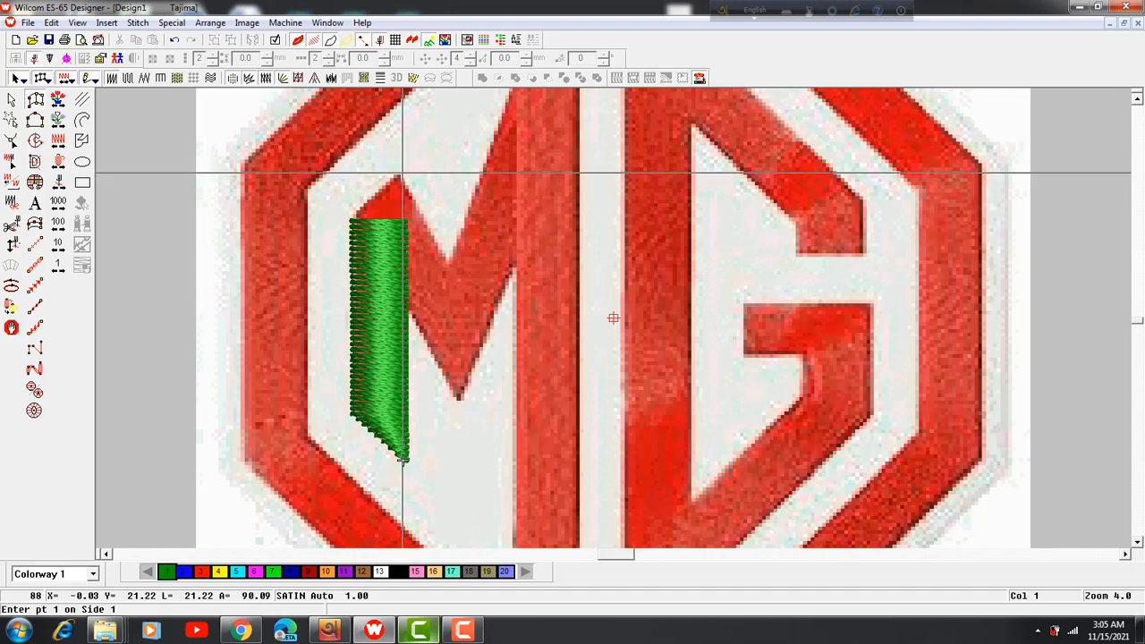
- Digitize the M's V-shaped middle as one satin column, from the short arm's tip through the lower point up to the tall stem's top
{"action": "left_click", "coordinate": [400, 174]}
{"action": "key", "text": "Return"}
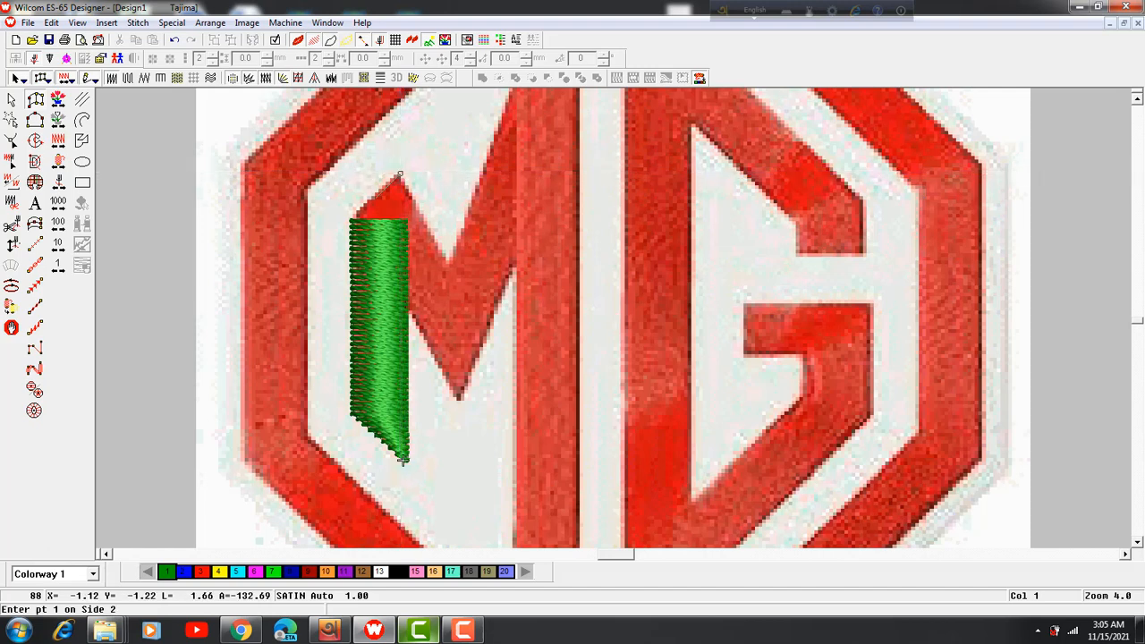
{"action": "left_click", "coordinate": [353, 218]}
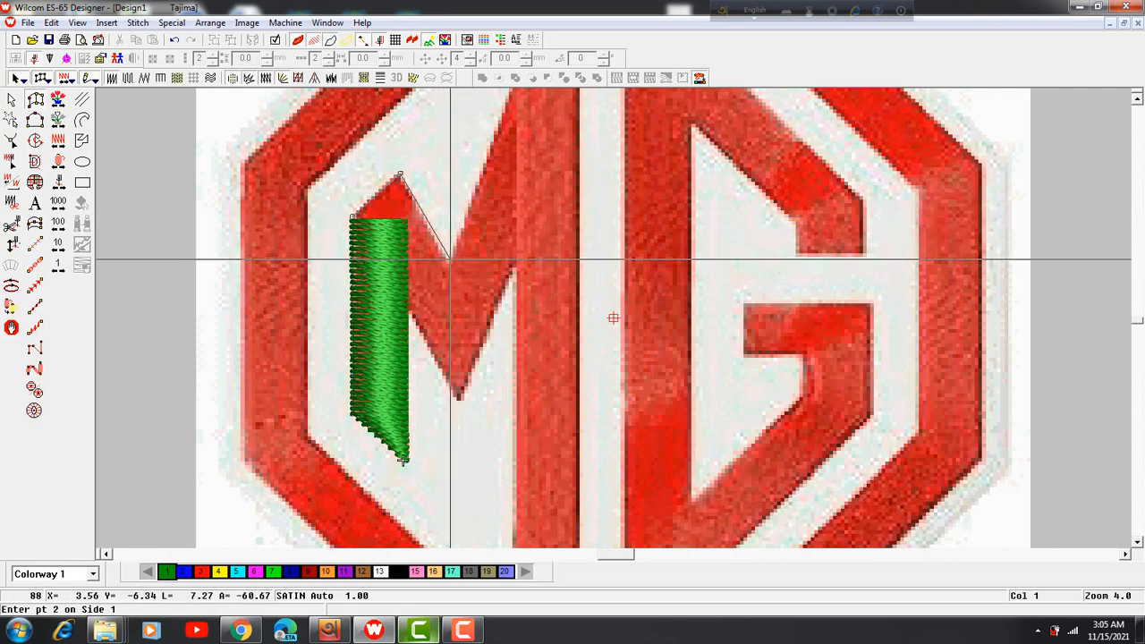
{"action": "left_click", "coordinate": [445, 253]}
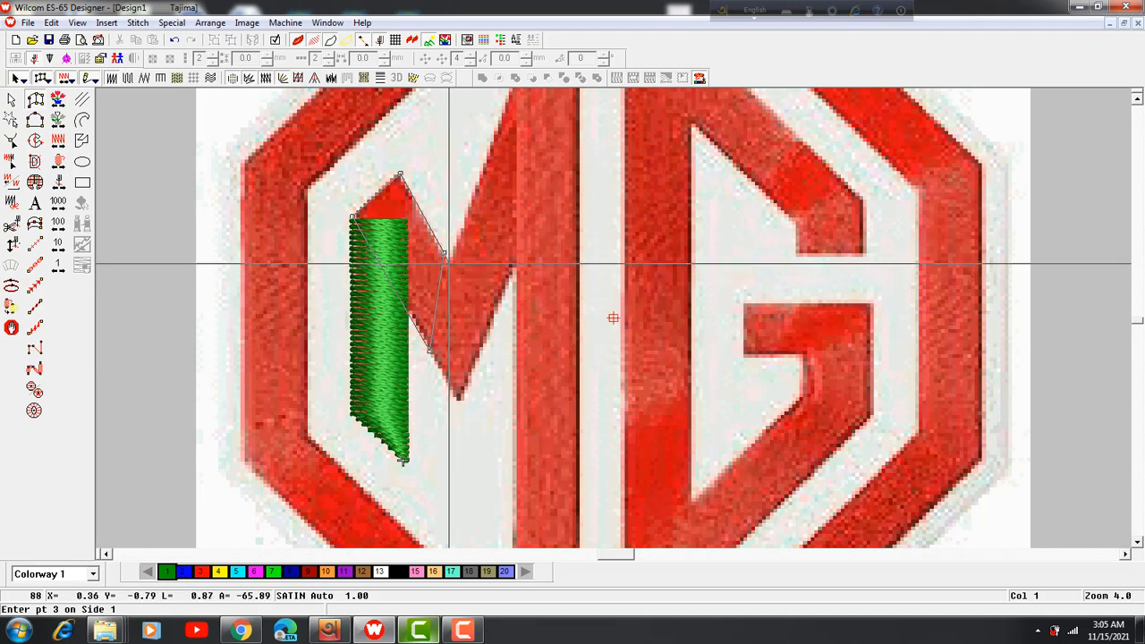
{"action": "left_click", "coordinate": [449, 264]}
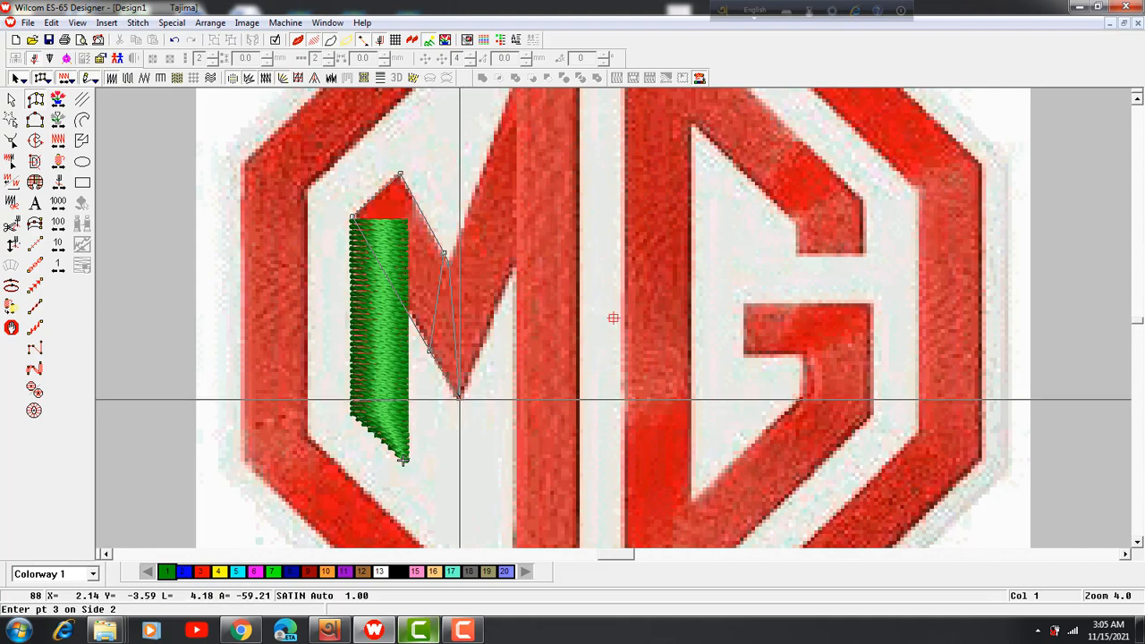
{"action": "left_click", "coordinate": [459, 397]}
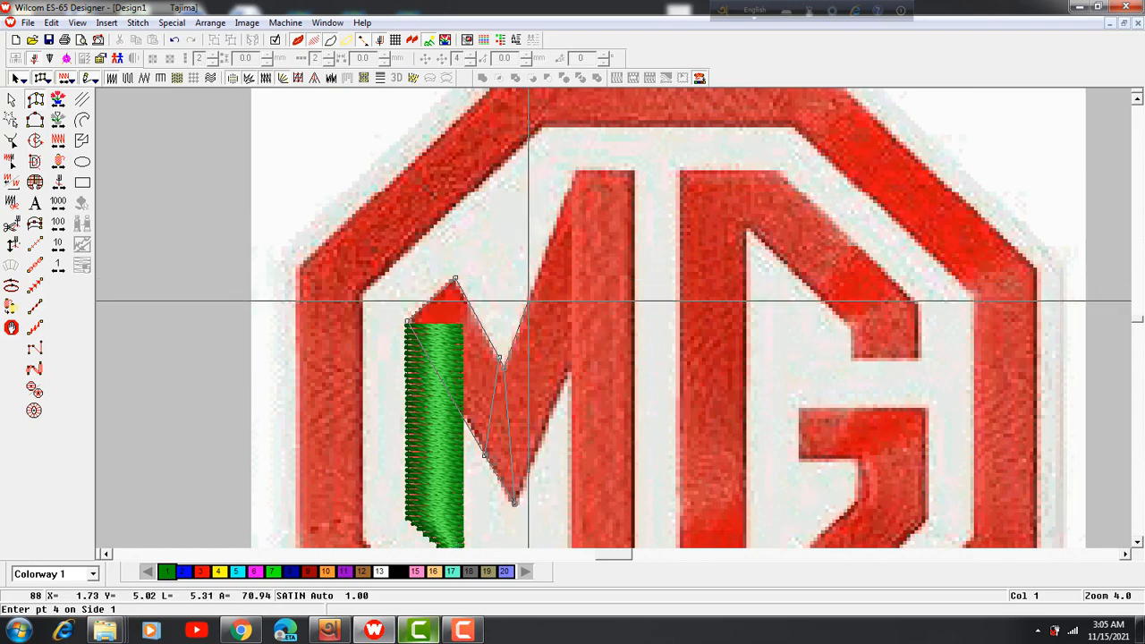
{"action": "left_click", "coordinate": [521, 315]}
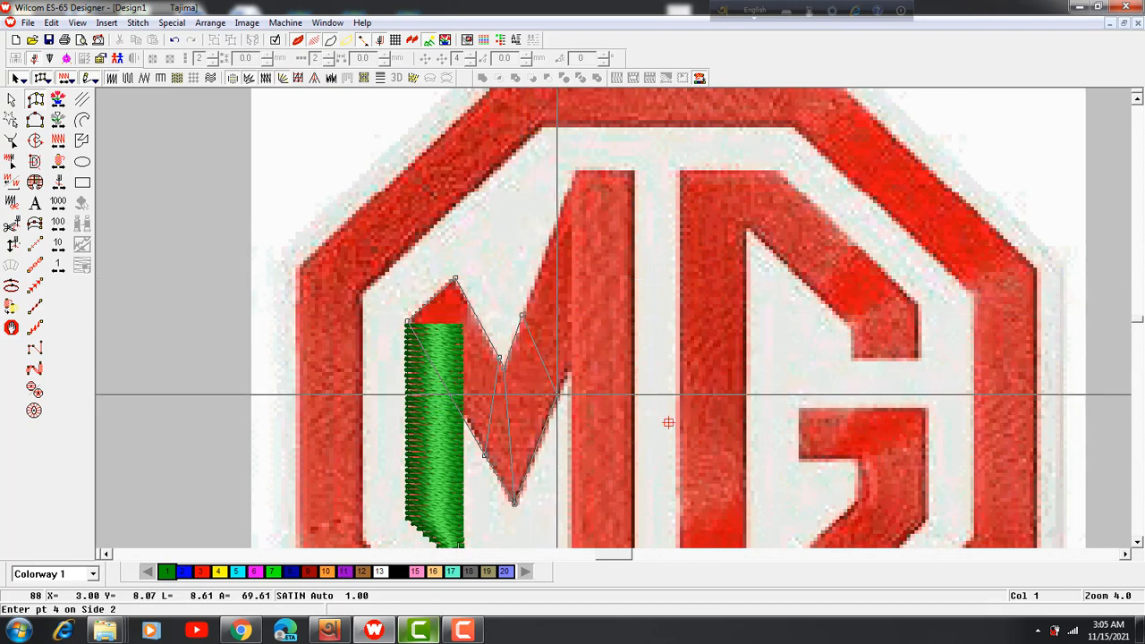
{"action": "left_click", "coordinate": [557, 394]}
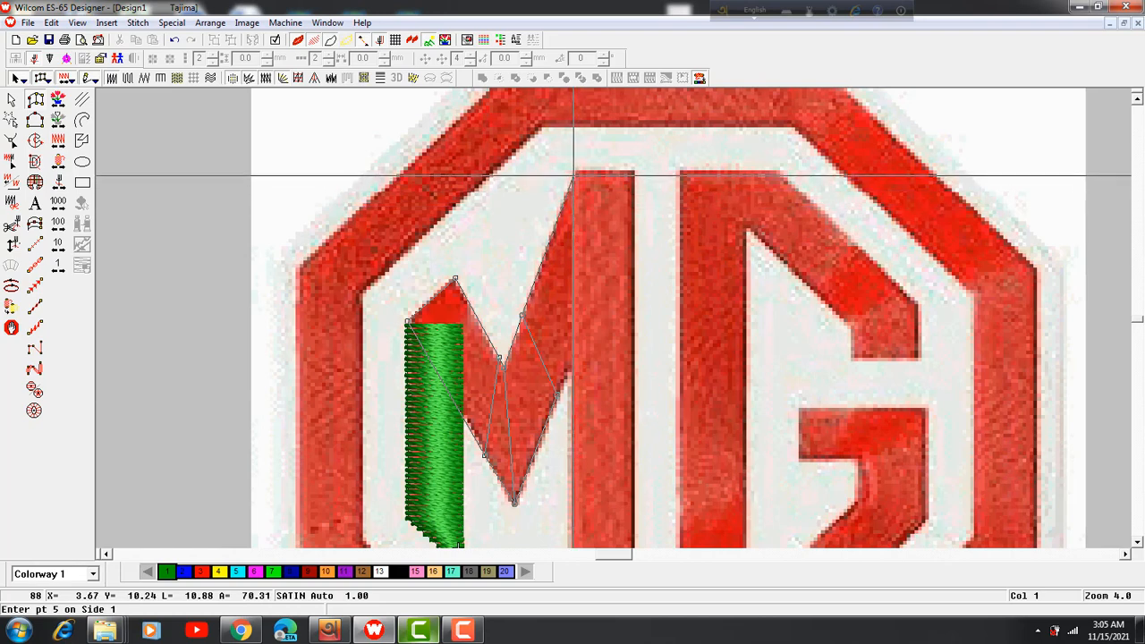
{"action": "left_click", "coordinate": [573, 176]}
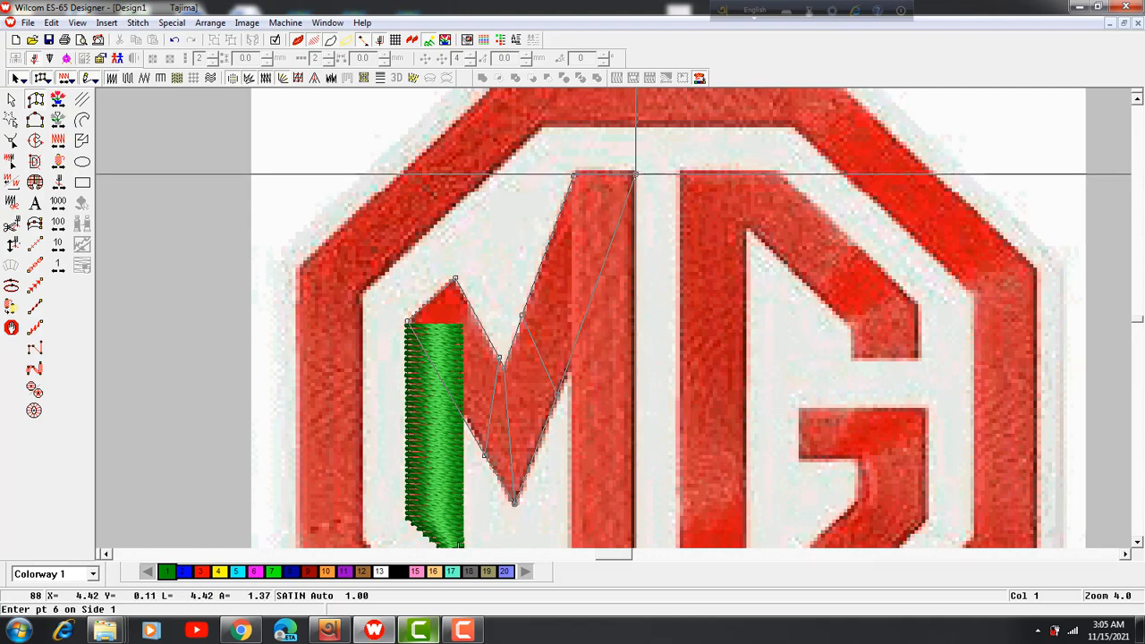
{"action": "key", "text": "Return"}
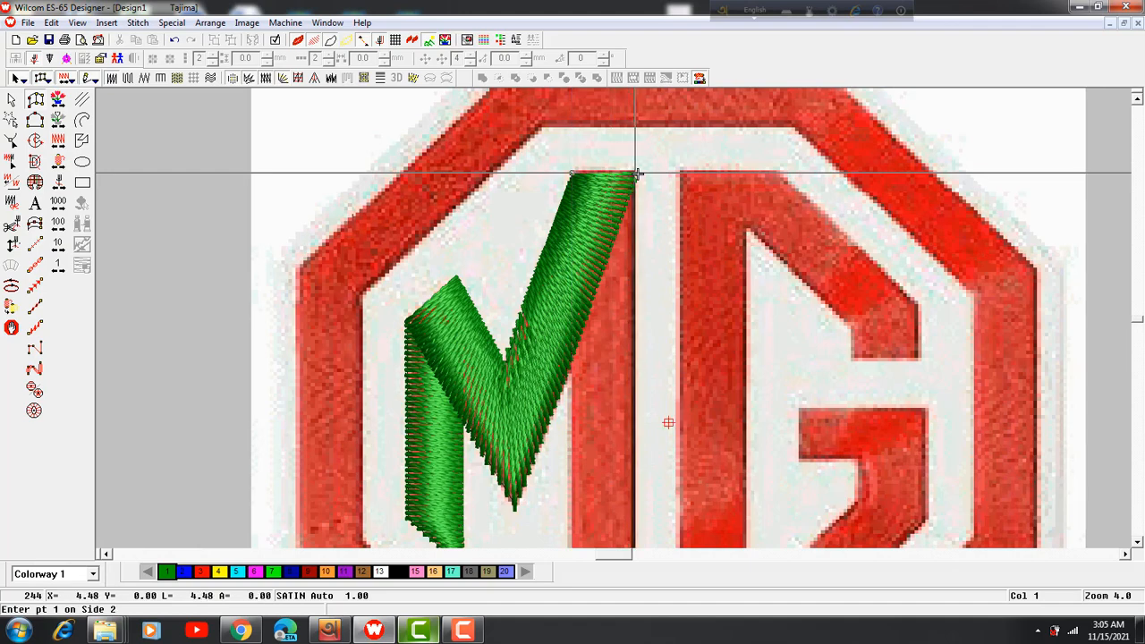
- Digitize the M's tall vertical stem as a straight satin column from its top edge to its base
{"action": "scroll", "coordinate": [590, 483], "scroll_direction": "down", "scroll_amount": 3}
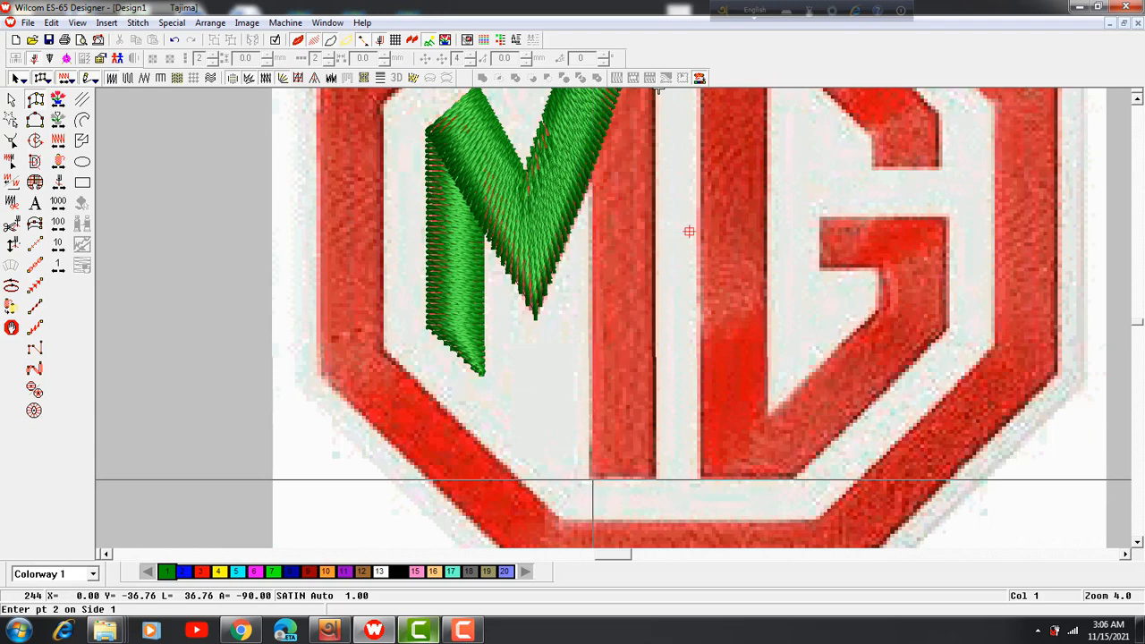
{"action": "left_click", "coordinate": [593, 480]}
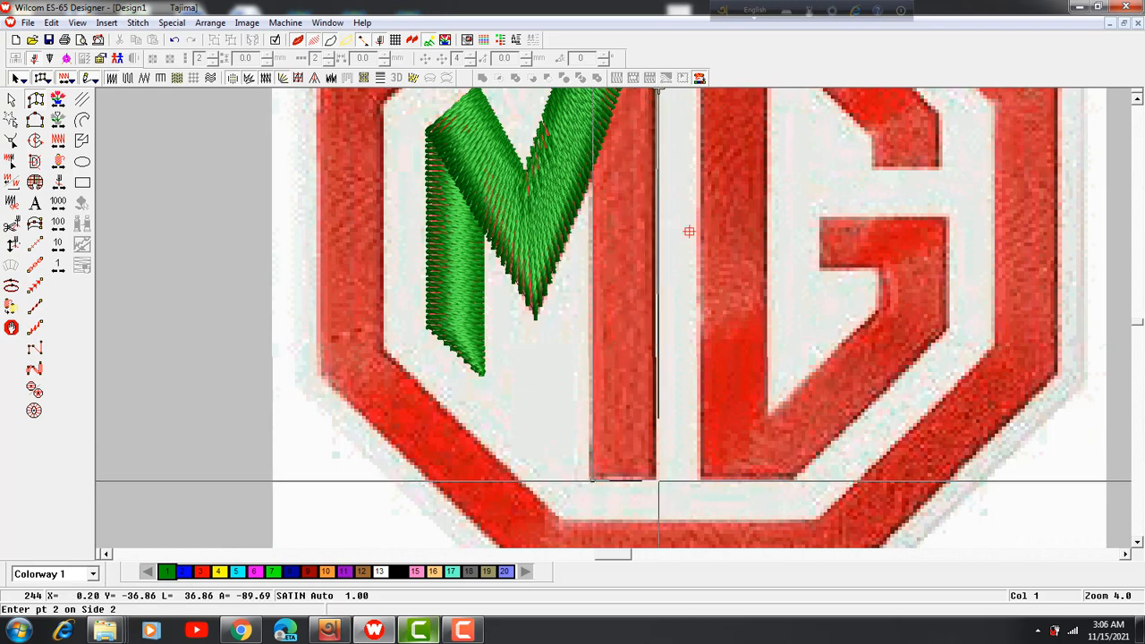
{"action": "key", "text": "Return"}
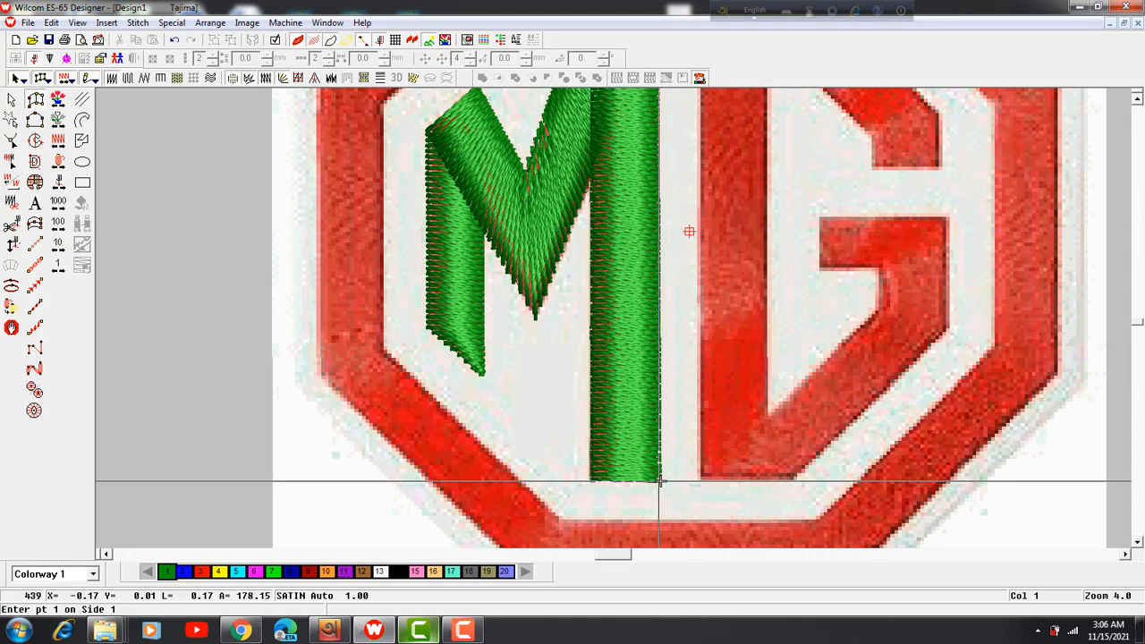
{"action": "scroll", "coordinate": [657, 481], "scroll_direction": "down", "scroll_amount": 4}
{"action": "scroll", "coordinate": [637, 485], "scroll_direction": "up", "scroll_amount": 2}
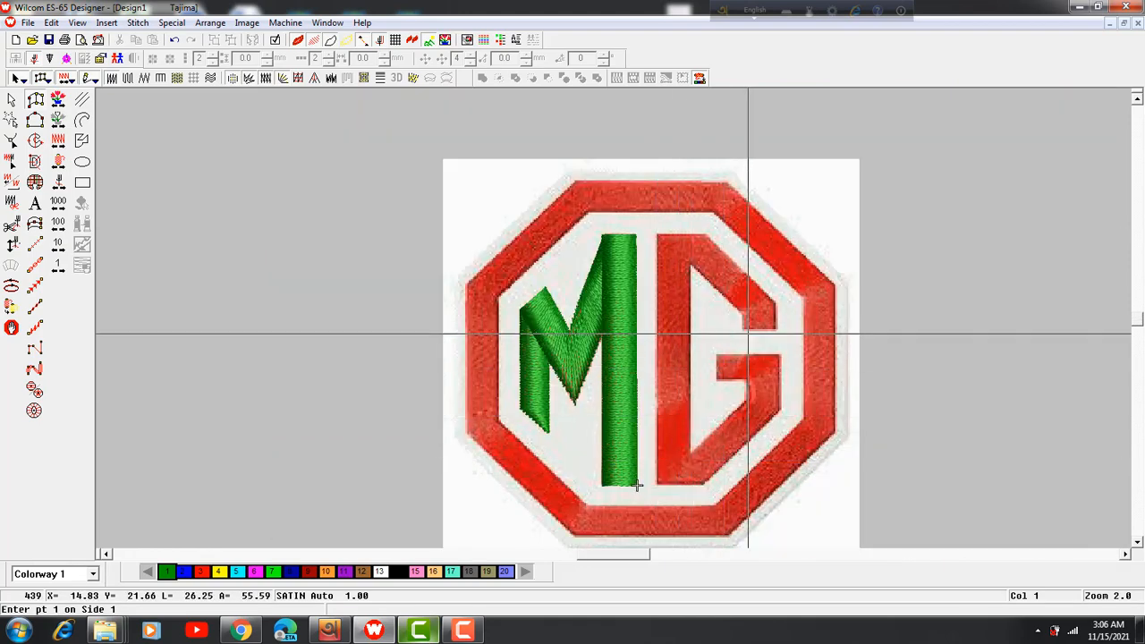
{"action": "scroll", "coordinate": [742, 327], "scroll_direction": "up", "scroll_amount": 2}
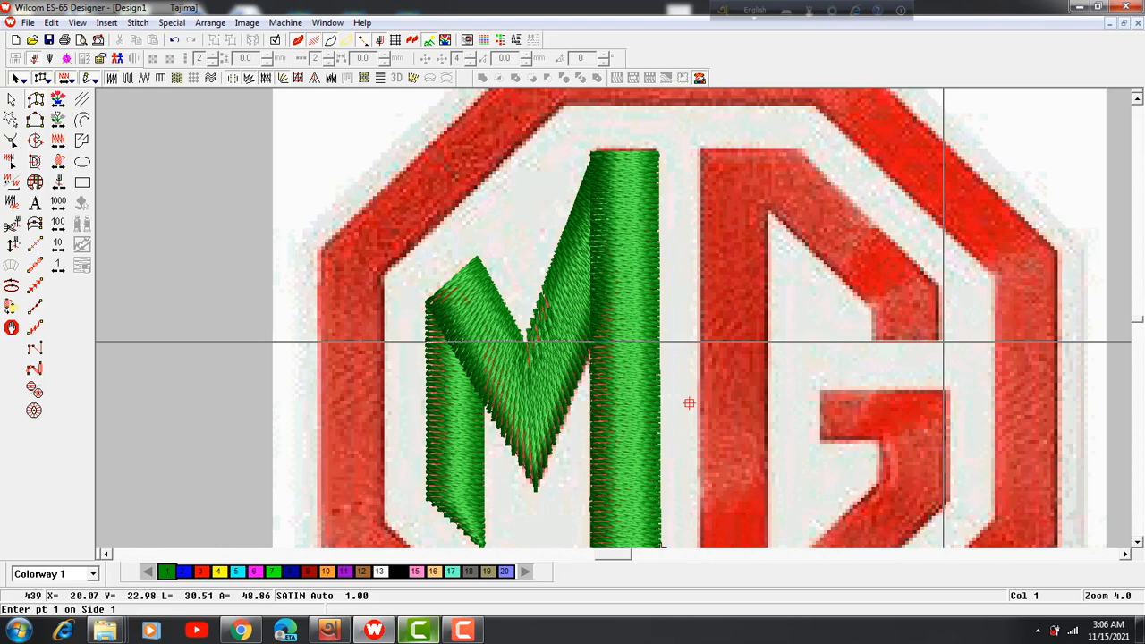
{"action": "left_click", "coordinate": [943, 340]}
{"action": "left_click", "coordinate": [876, 341]}
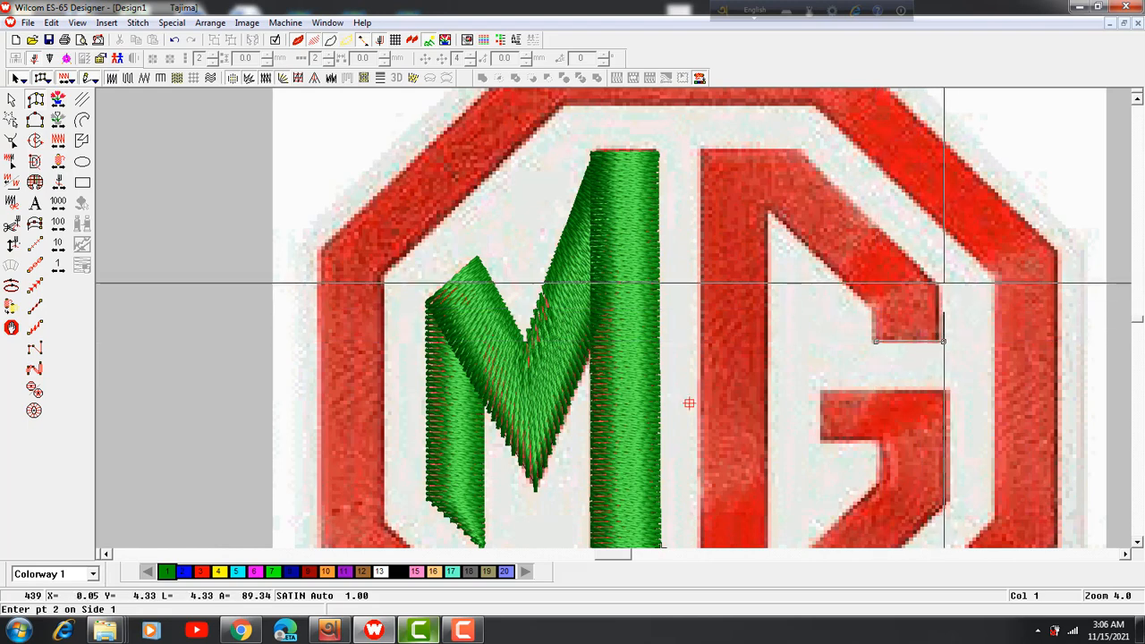
{"action": "left_click", "coordinate": [943, 284]}
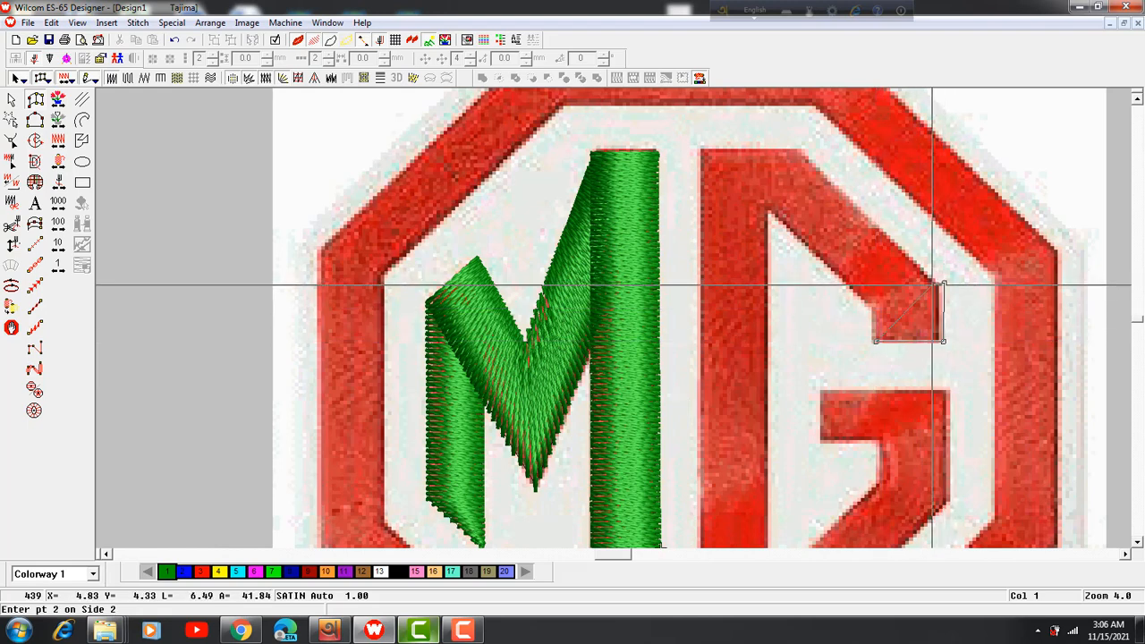
{"action": "left_click", "coordinate": [875, 306]}
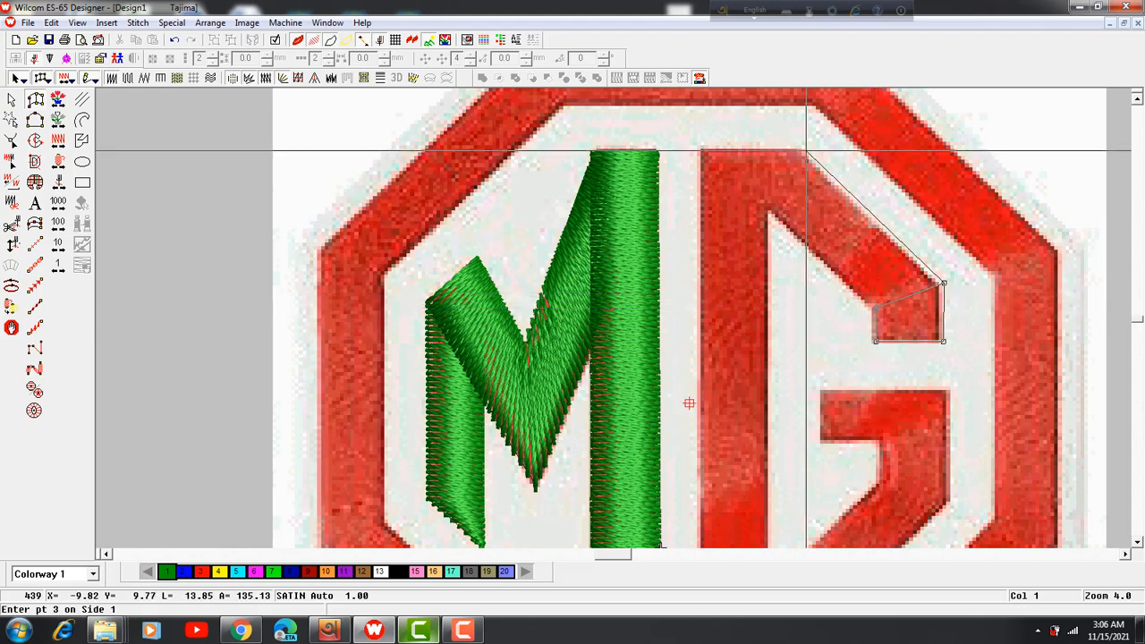
{"action": "left_click", "coordinate": [807, 152]}
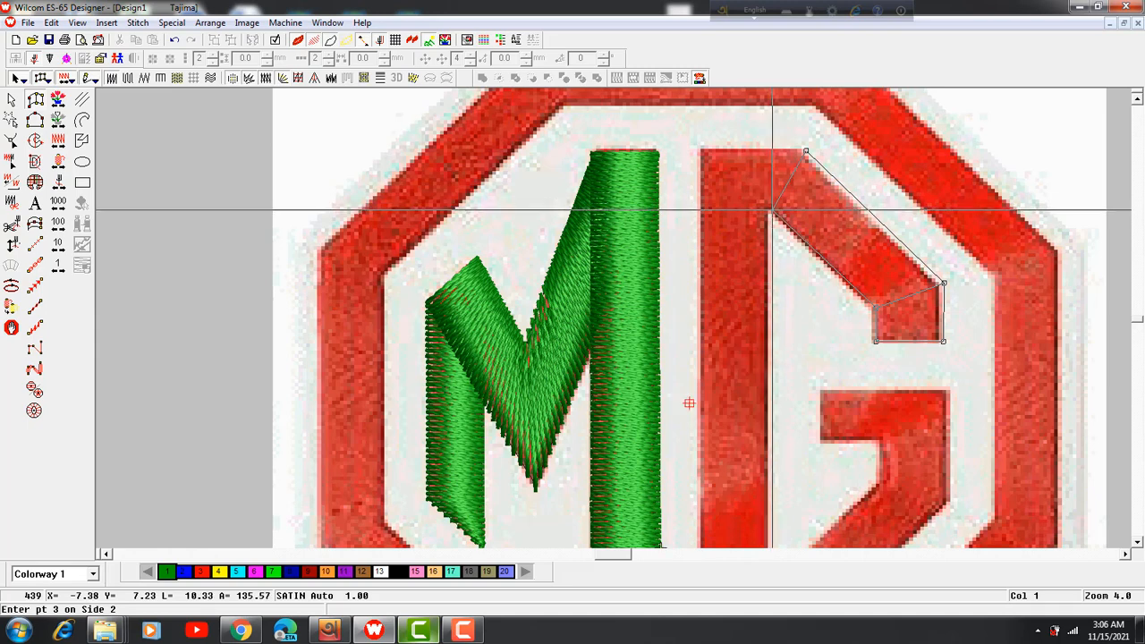
{"action": "left_click", "coordinate": [769, 209]}
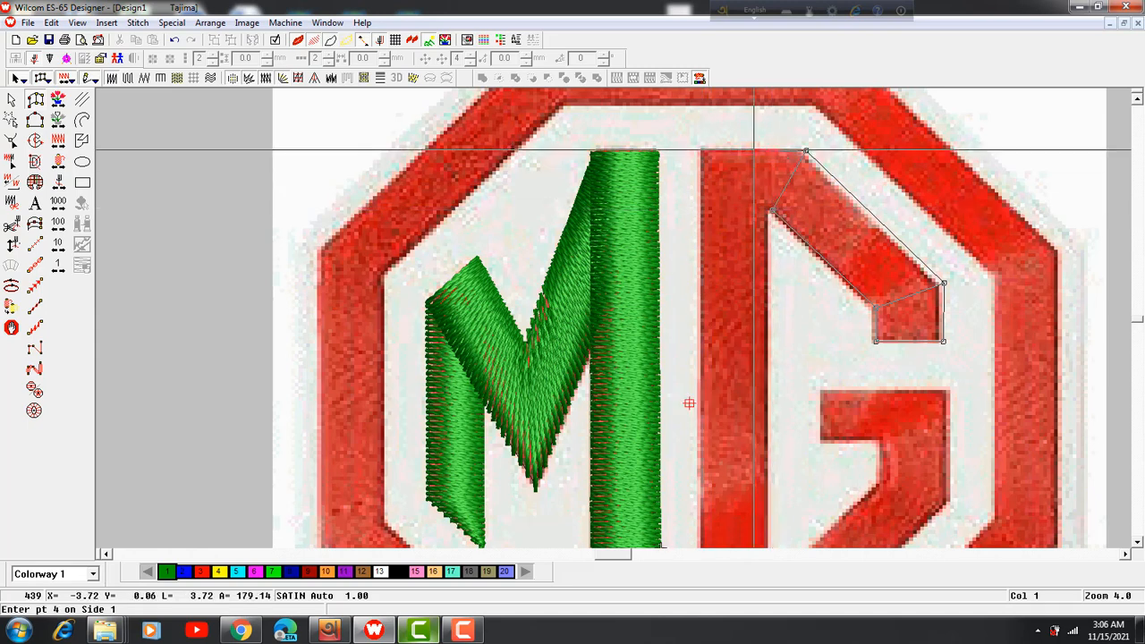
{"action": "left_click", "coordinate": [764, 152]}
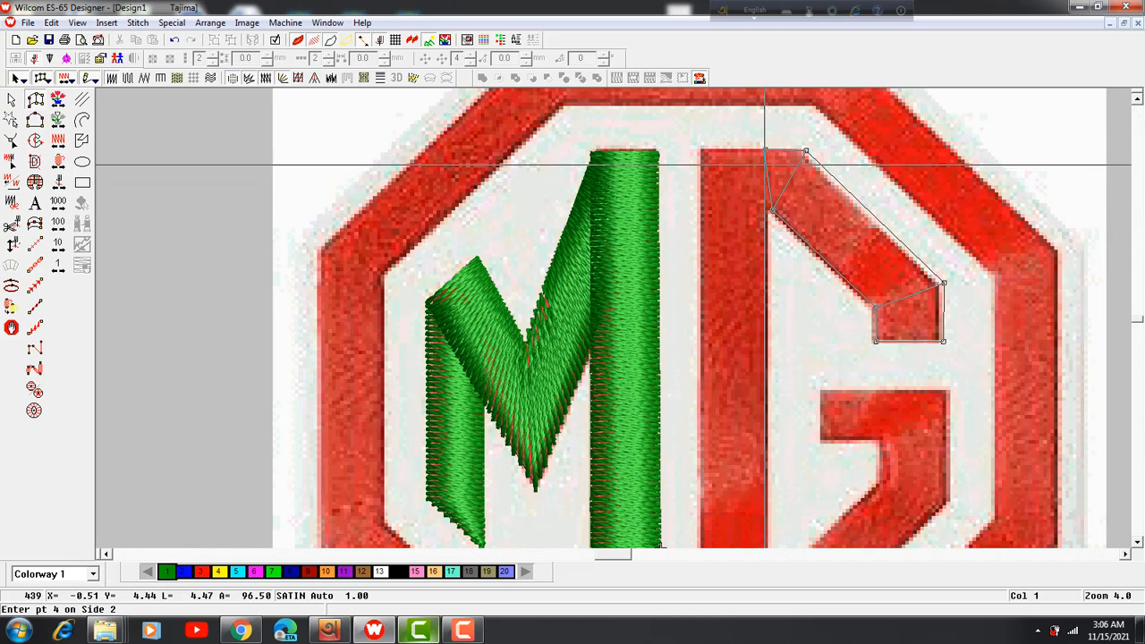
{"action": "left_click", "coordinate": [764, 209]}
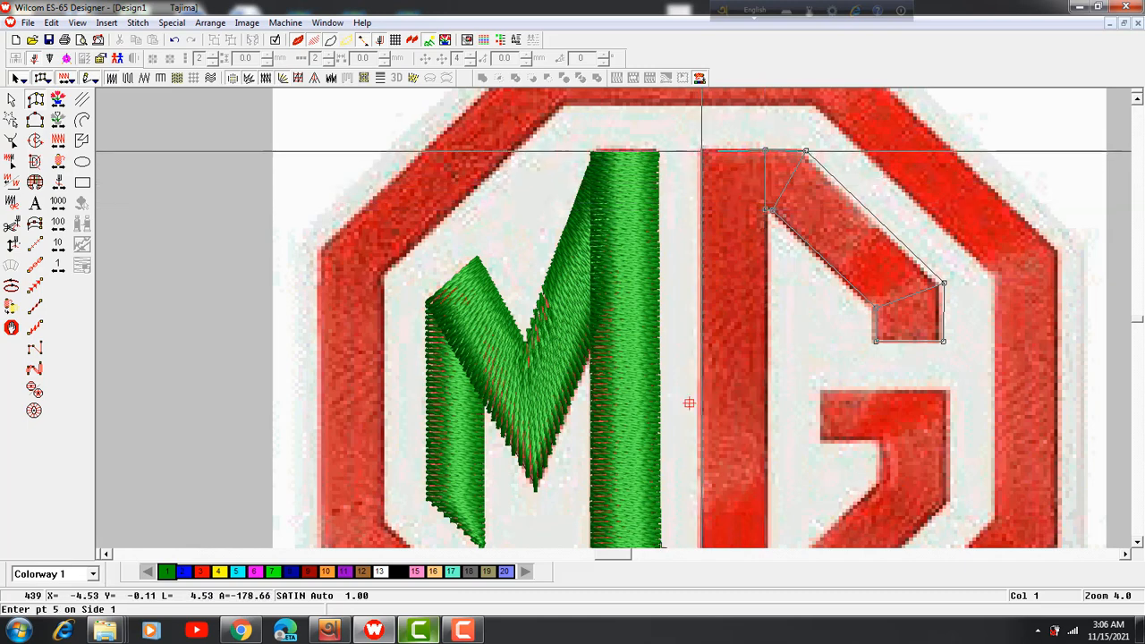
{"action": "left_click", "coordinate": [702, 150]}
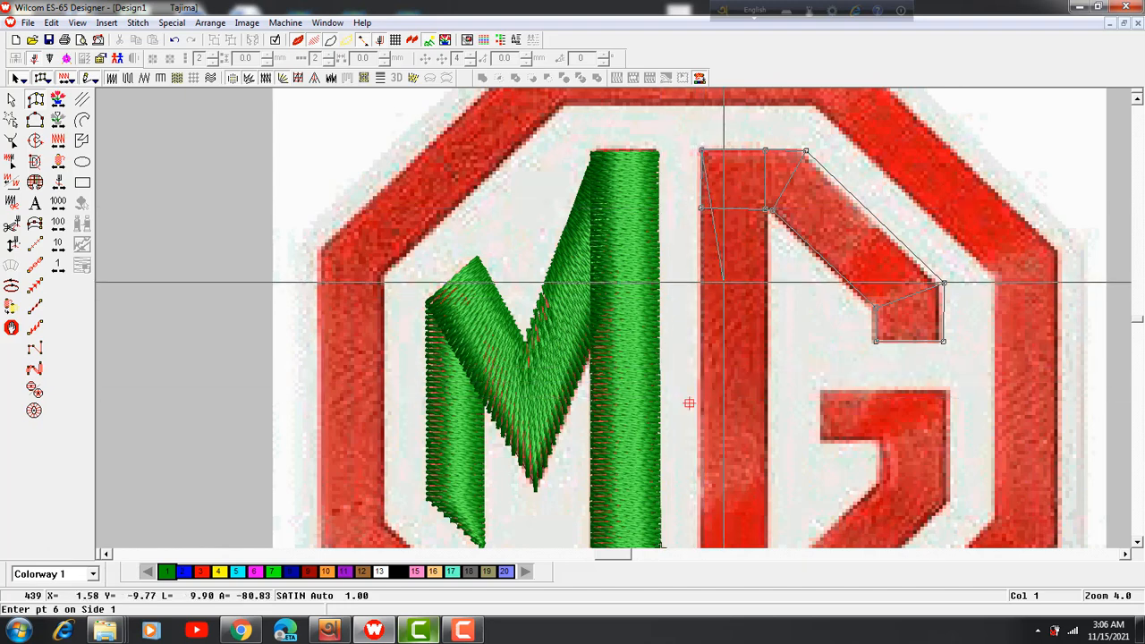
- Abandon the outline started on the G's upper arm and remove the satin column from the M's tall stem
{"action": "left_click", "coordinate": [657, 155]}
{"action": "key", "text": "Return"}
{"action": "scroll", "coordinate": [777, 242], "scroll_direction": "down", "scroll_amount": 3}
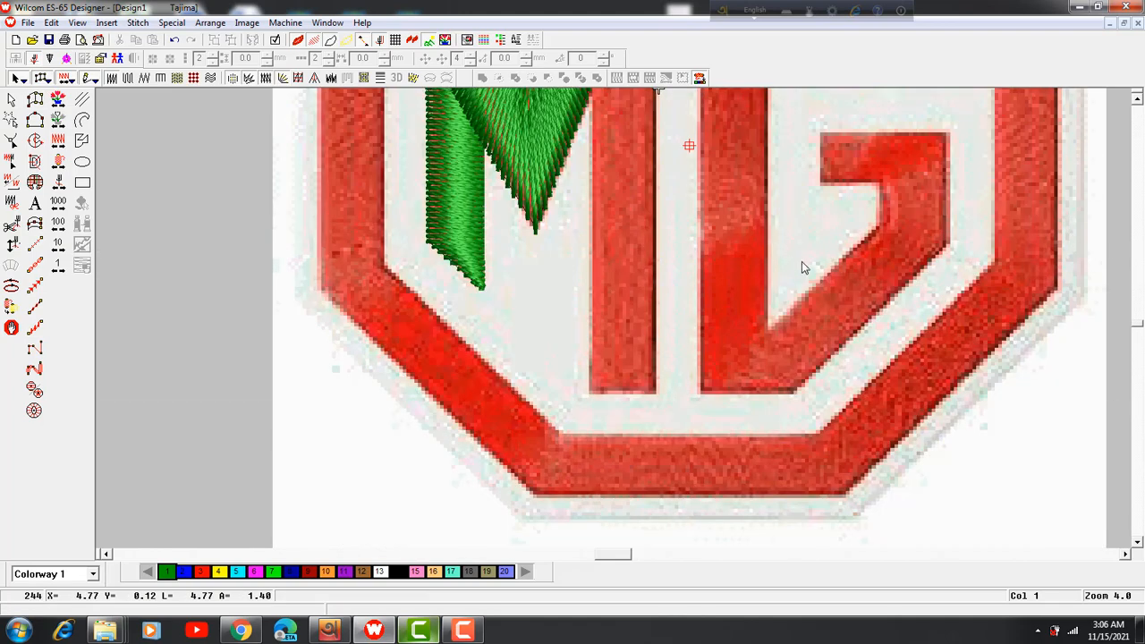
{"action": "scroll", "coordinate": [782, 438], "scroll_direction": "up", "scroll_amount": 2}
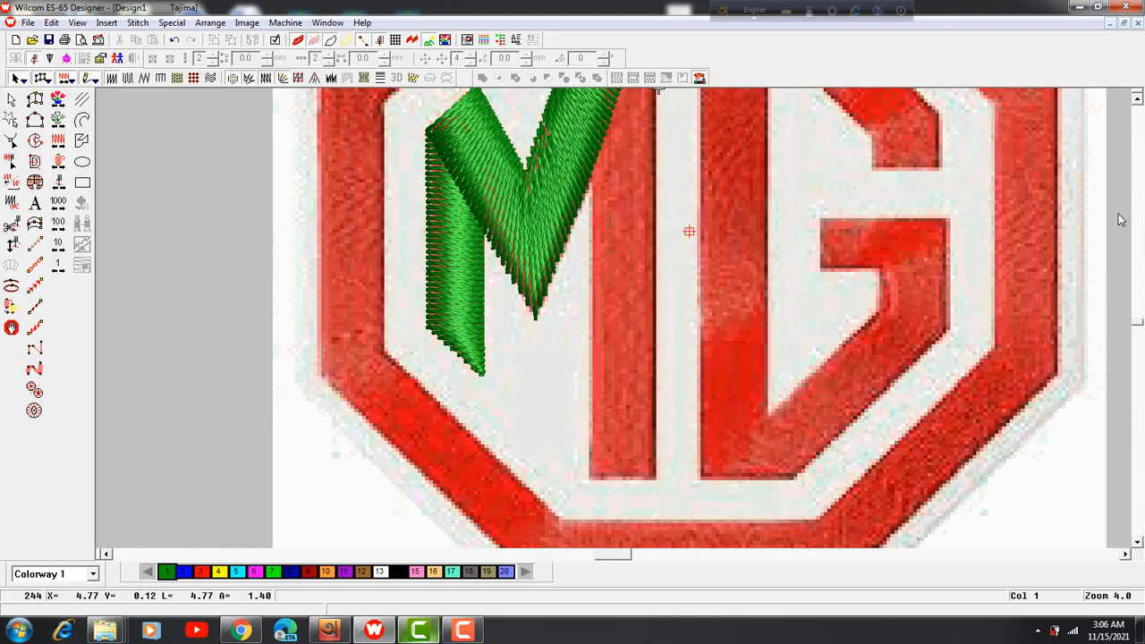
{"action": "key", "text": "shift+z"}
{"action": "key", "text": "z"}
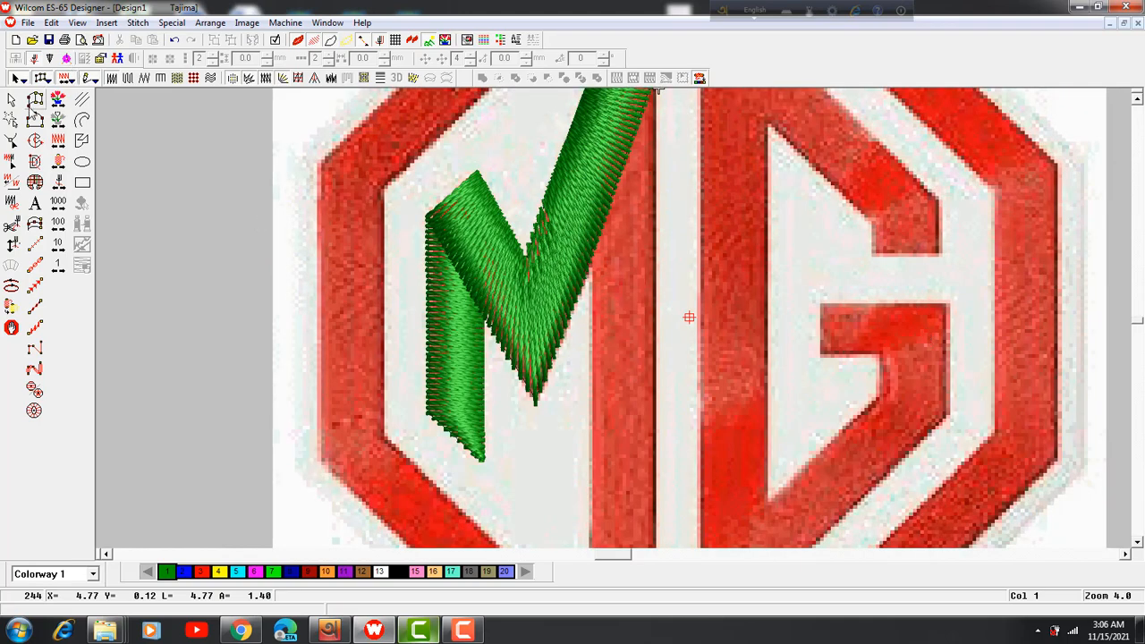
{"action": "left_click", "coordinate": [35, 100]}
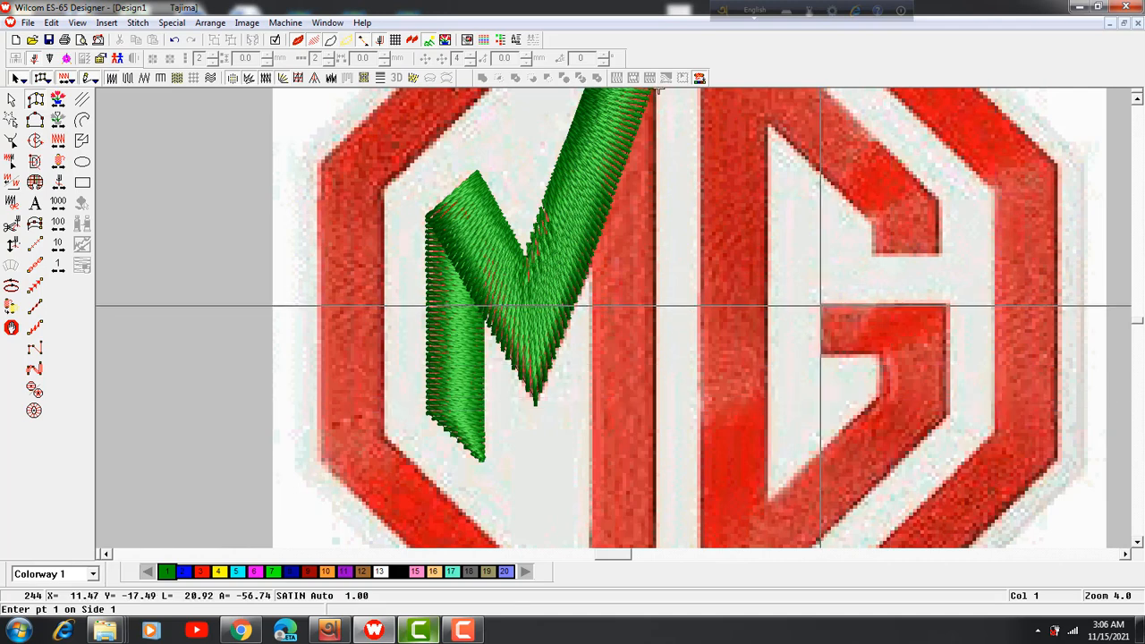
{"action": "left_click", "coordinate": [820, 306]}
{"action": "left_click", "coordinate": [819, 354]}
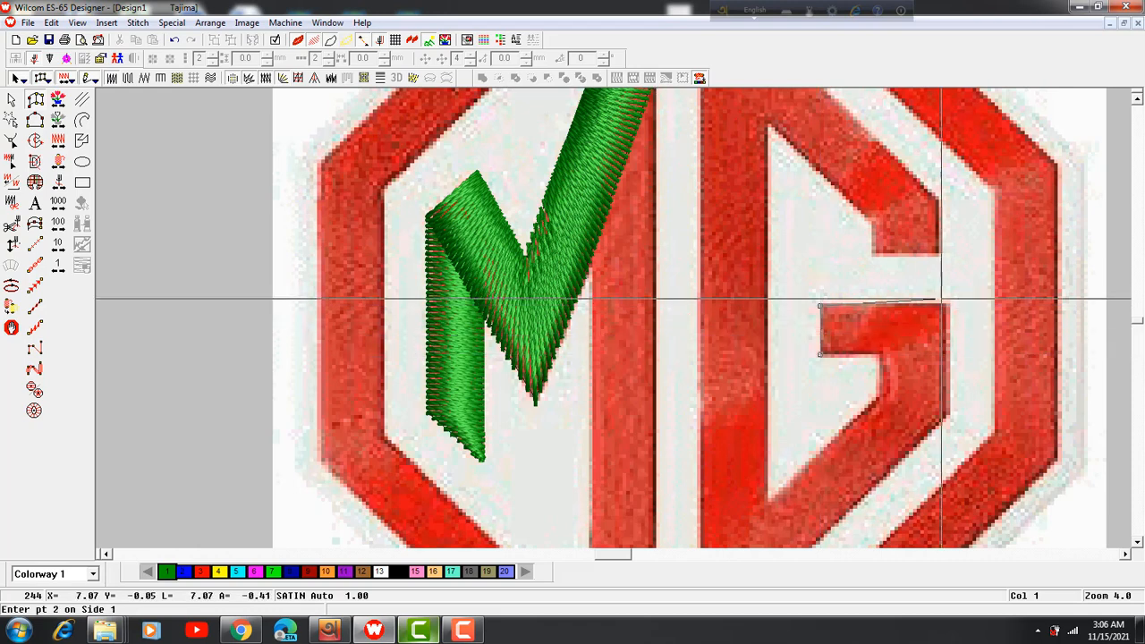
{"action": "left_click", "coordinate": [887, 306]}
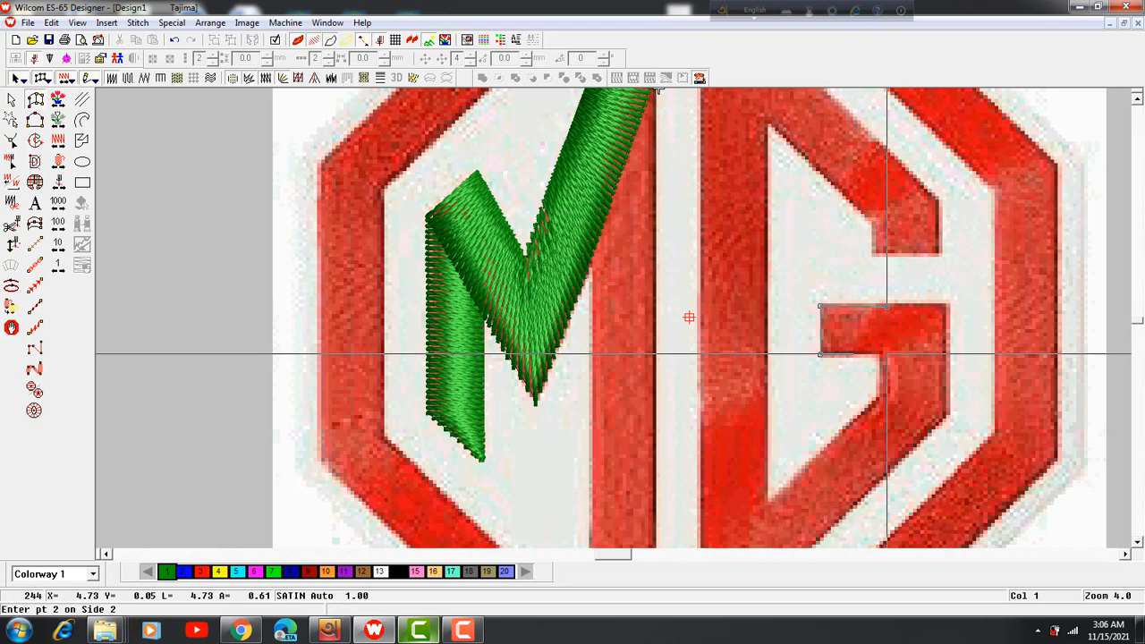
{"action": "left_click", "coordinate": [948, 307]}
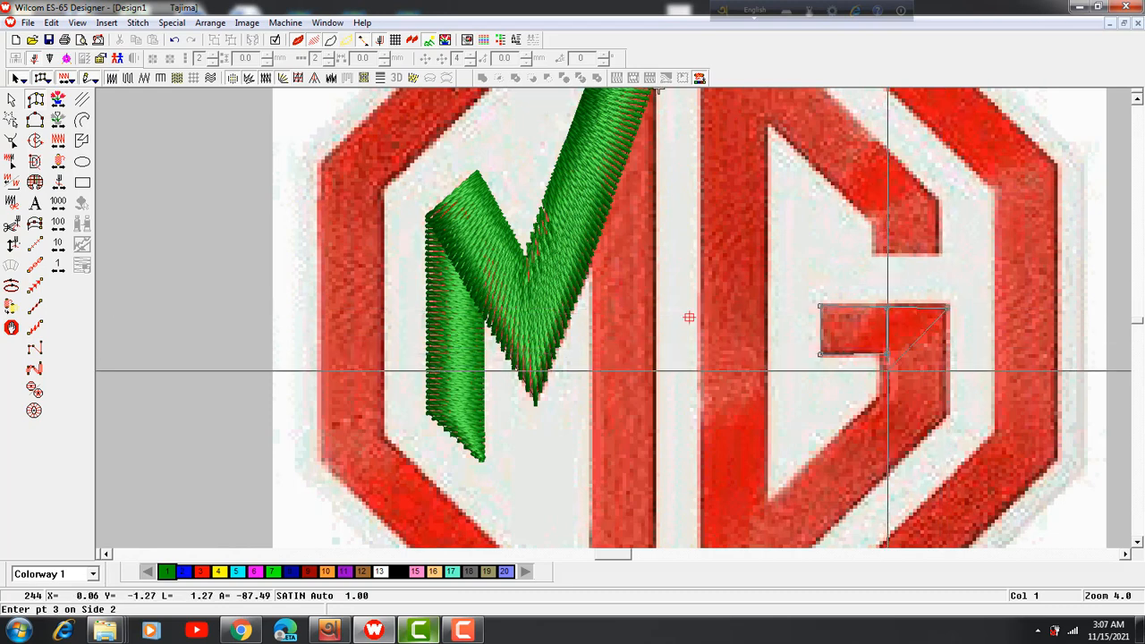
{"action": "key", "text": "Return"}
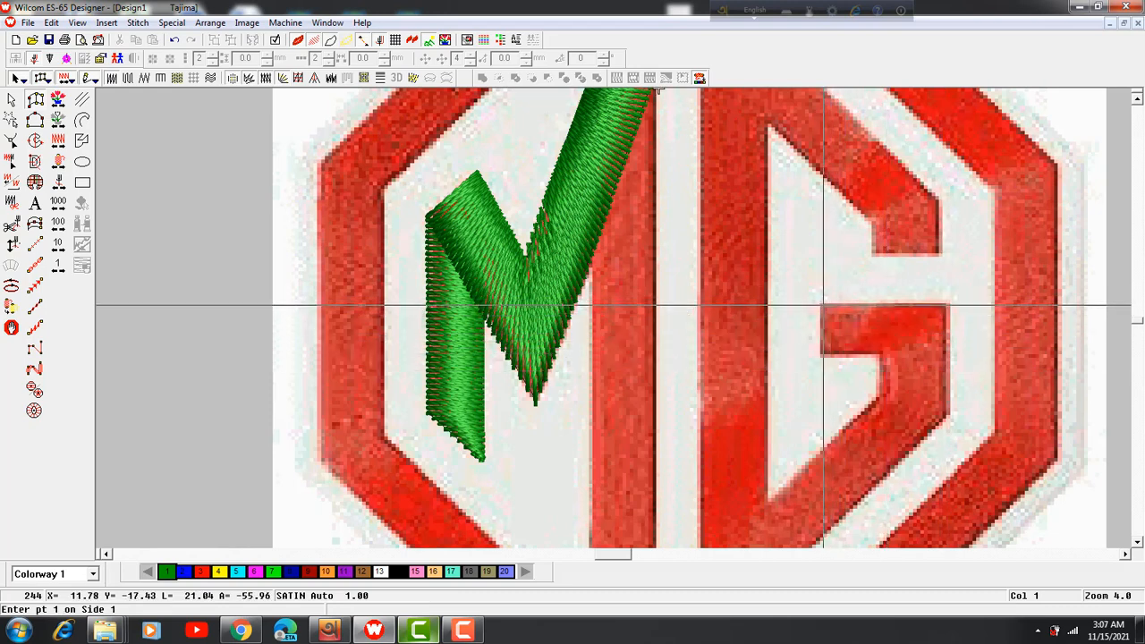
- Start a satin column on the G at its crossbar's free end and outline it around the outer corner to the lower diagonal
{"action": "left_click", "coordinate": [820, 305]}
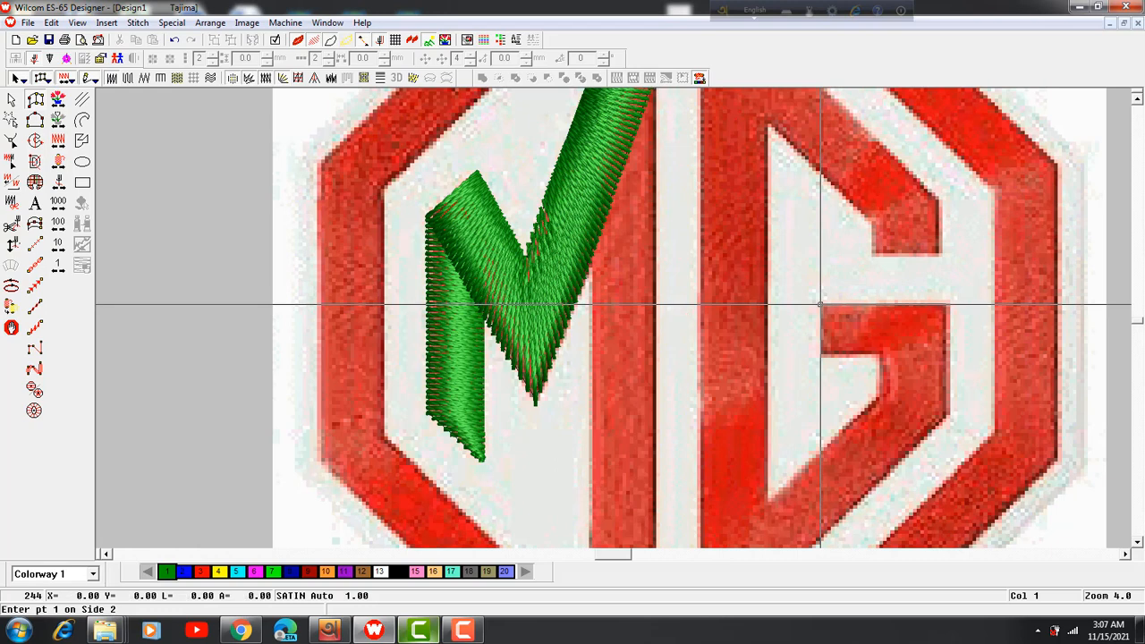
{"action": "left_click", "coordinate": [820, 359]}
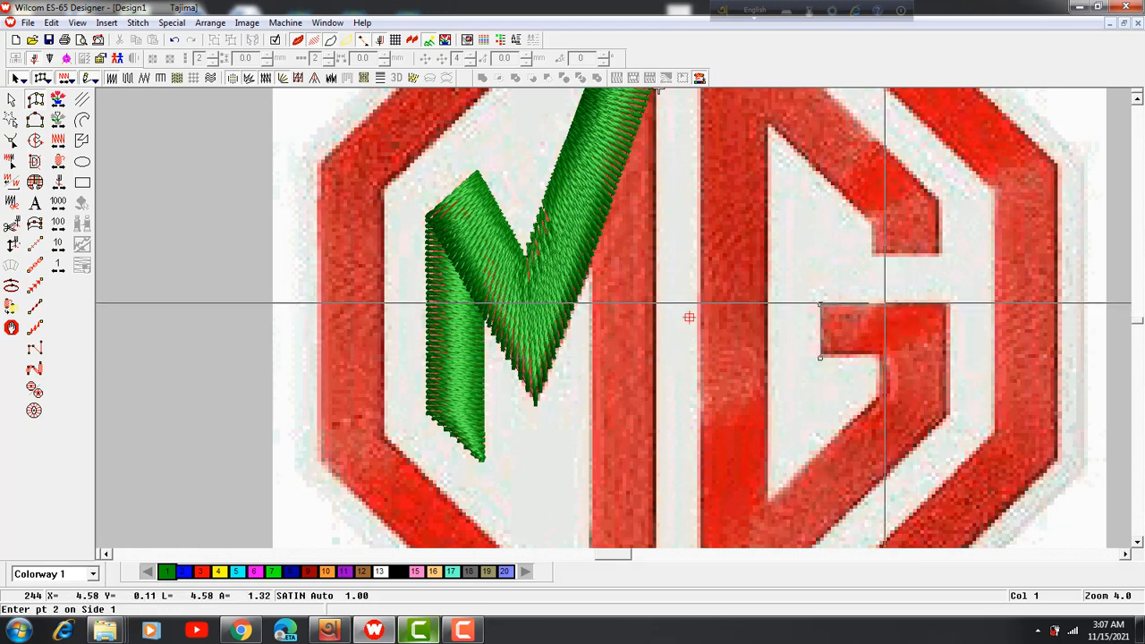
{"action": "left_click", "coordinate": [885, 305]}
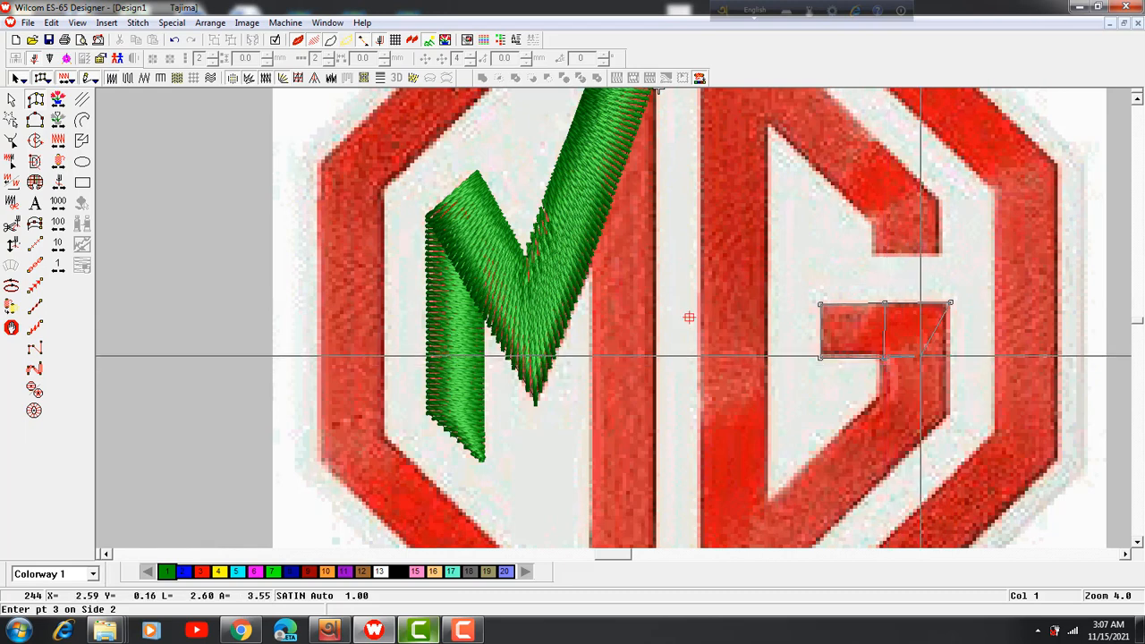
{"action": "left_click", "coordinate": [883, 372]}
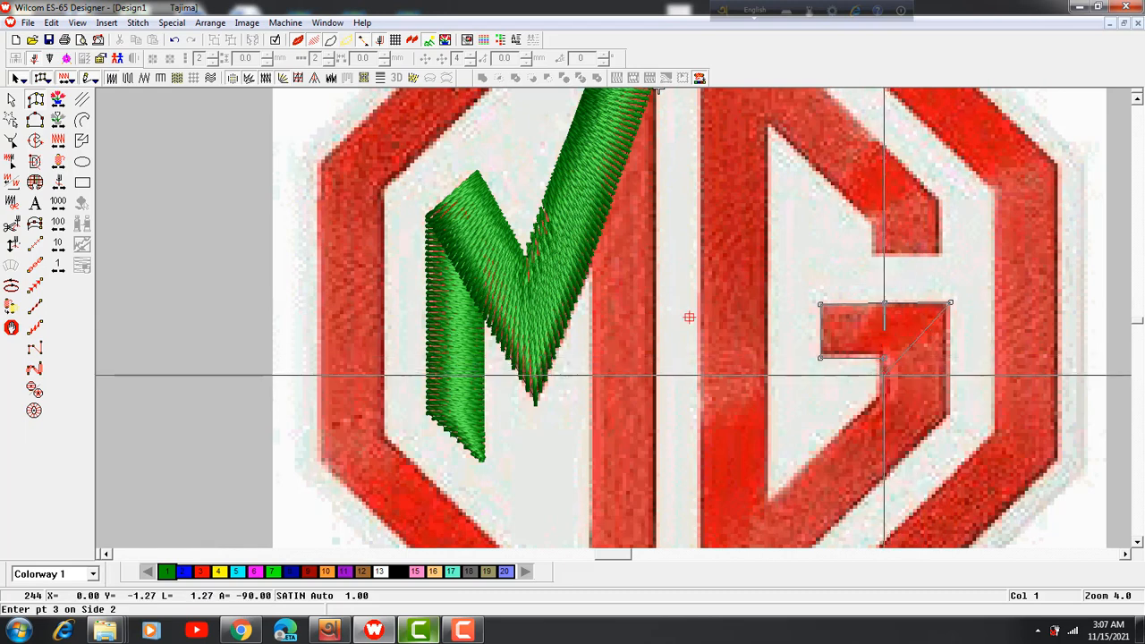
{"action": "left_click", "coordinate": [950, 381]}
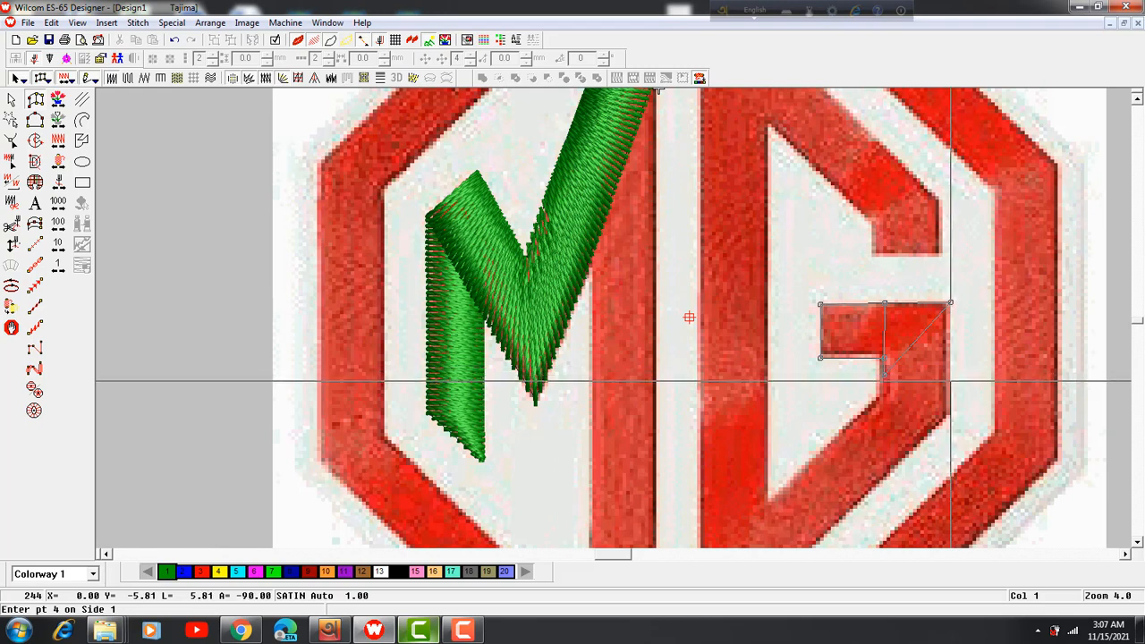
{"action": "left_click", "coordinate": [883, 393]}
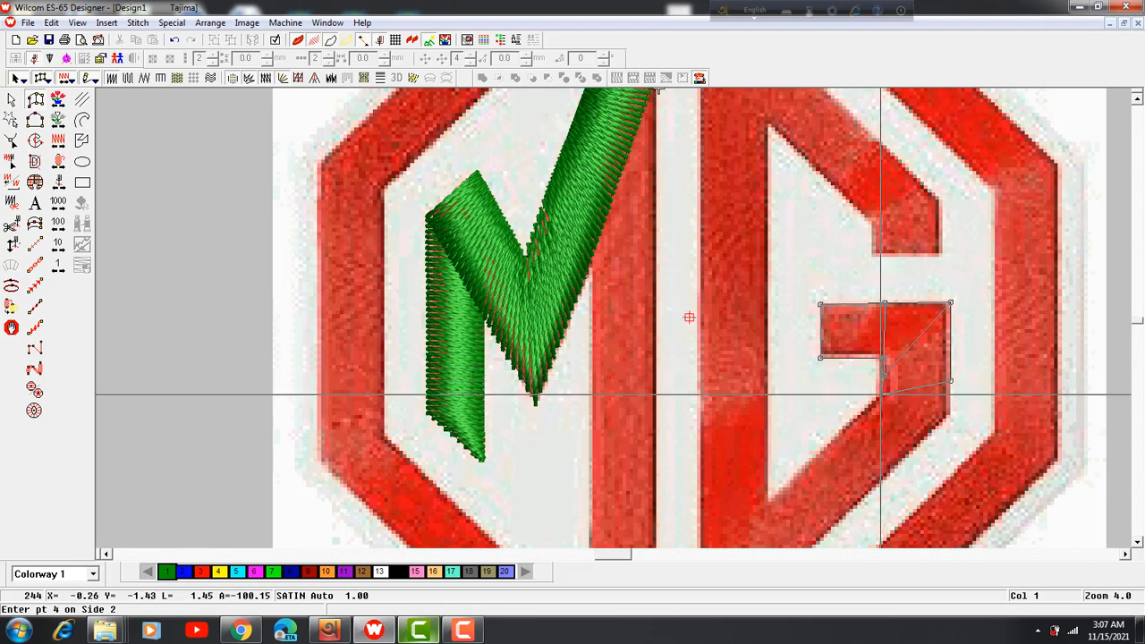
{"action": "left_click", "coordinate": [947, 416]}
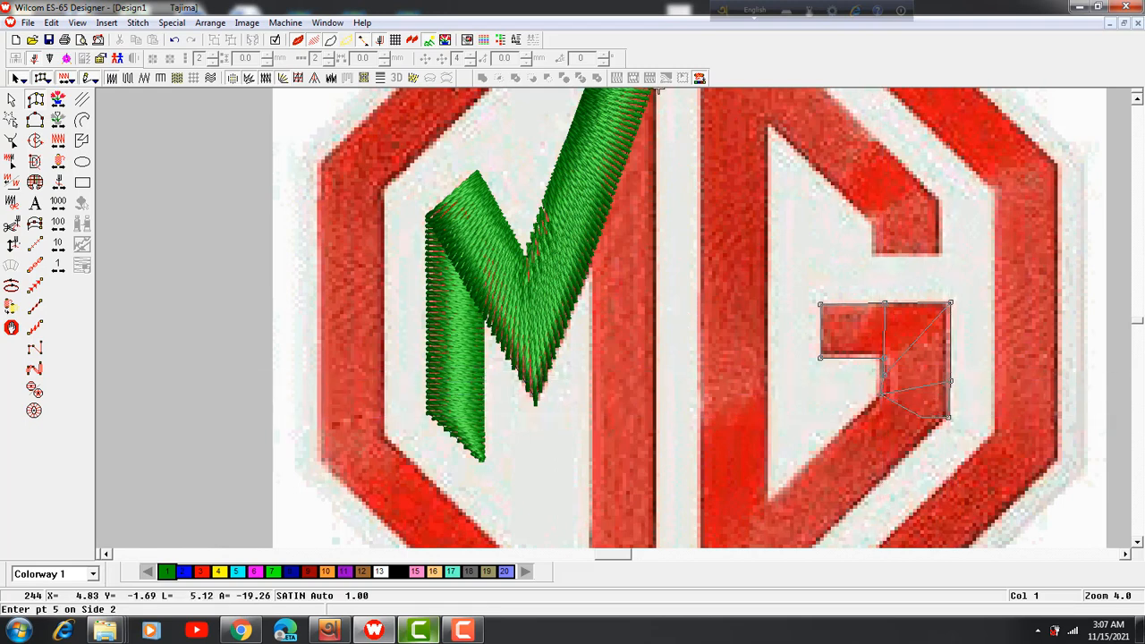
{"action": "left_click", "coordinate": [879, 401]}
- Continue the G's column outline along the lower diagonal, around the bottom corner and up the vertical stem to its top
{"action": "key", "text": "c"}
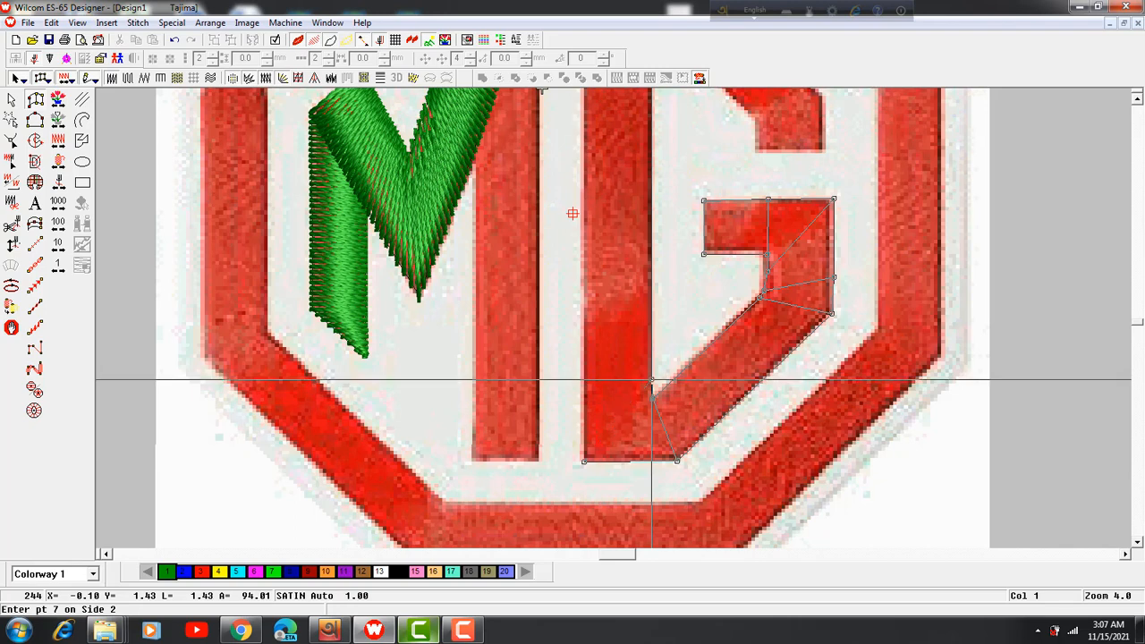
{"action": "left_click", "coordinate": [651, 380]}
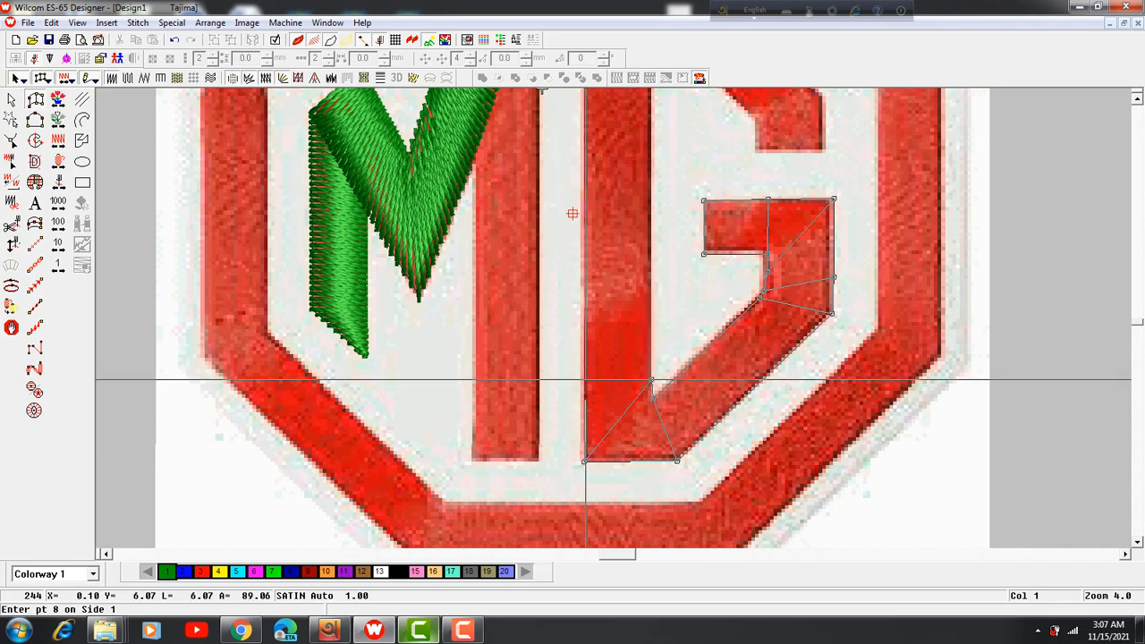
{"action": "left_click", "coordinate": [585, 380]}
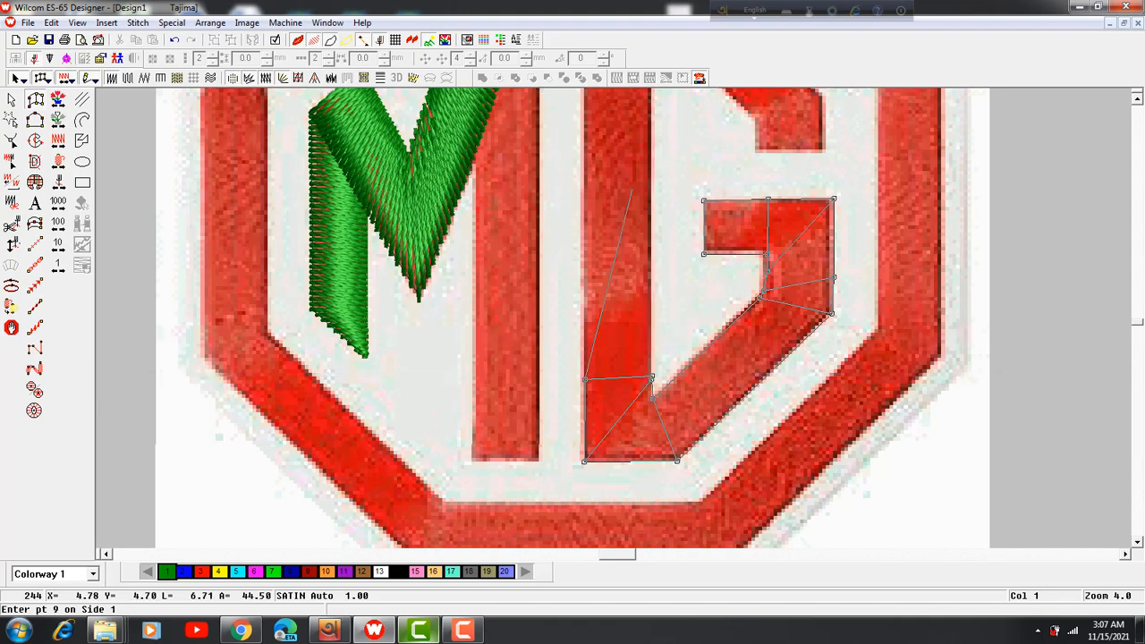
{"action": "scroll", "coordinate": [583, 147], "scroll_direction": "up", "scroll_amount": 3}
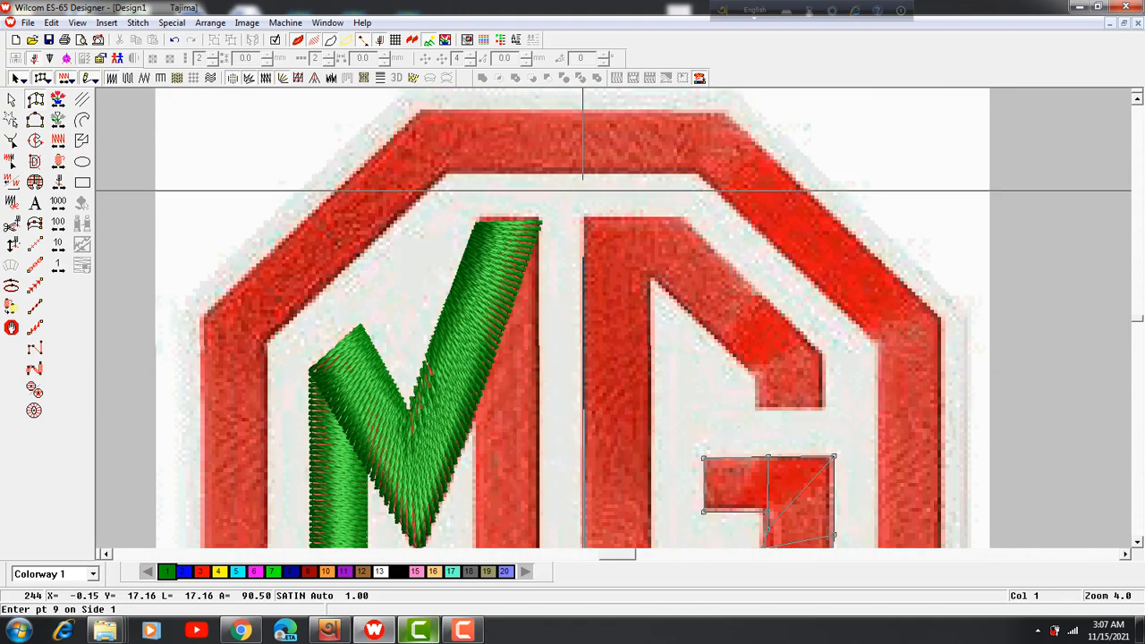
{"action": "left_click", "coordinate": [583, 217]}
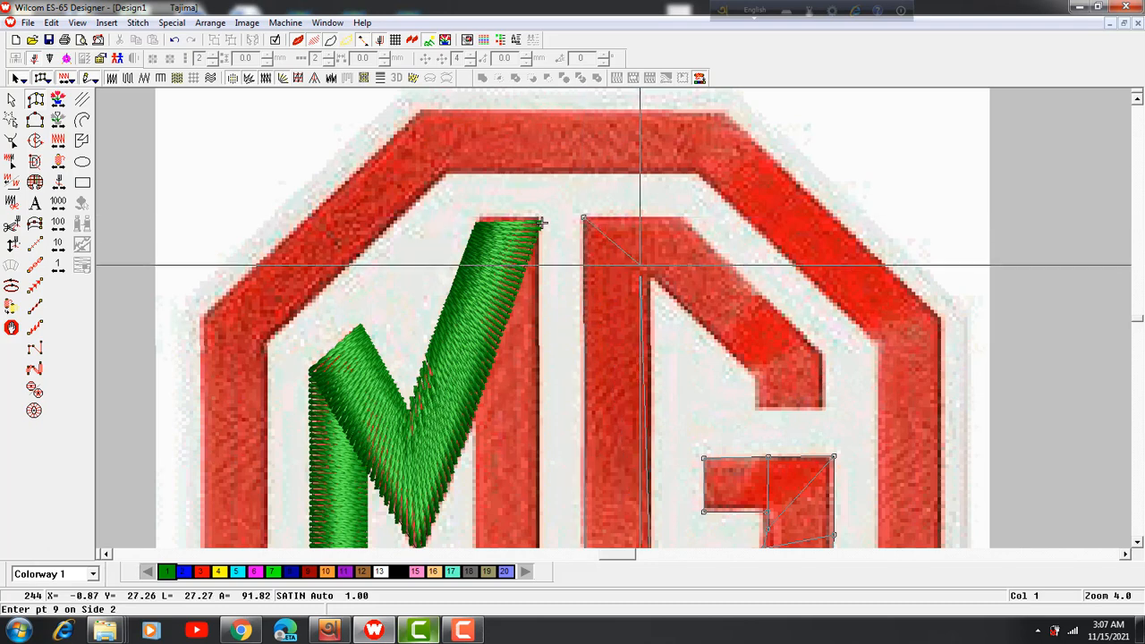
{"action": "left_click", "coordinate": [648, 276]}
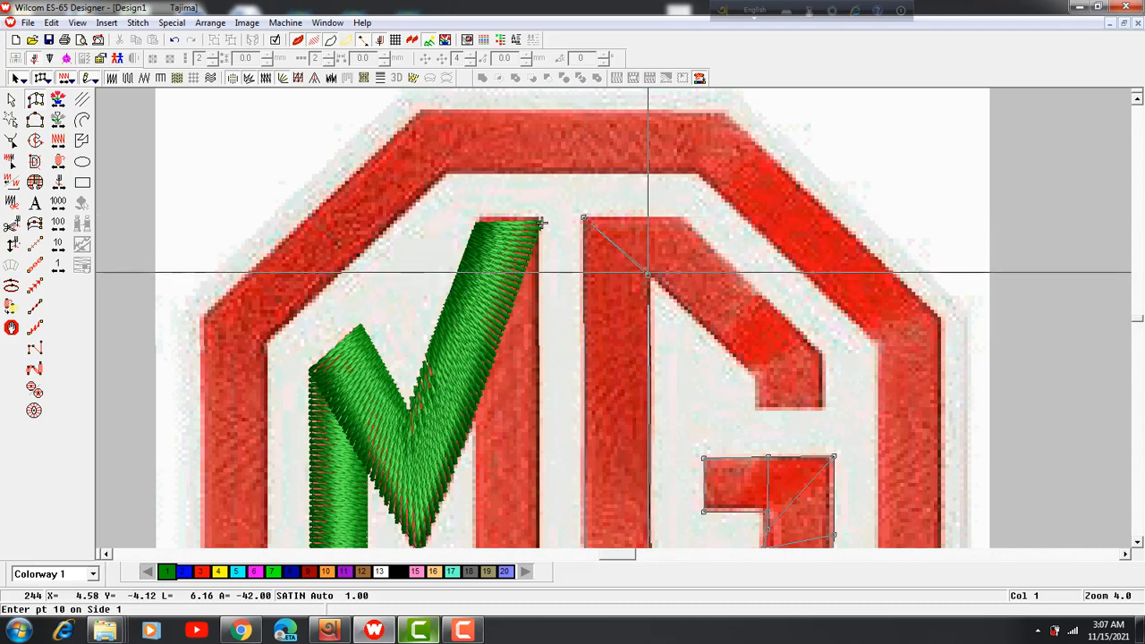
- Carry the outline along the G's top and down its upper diagonal to the short end, and complete the satin column
{"action": "left_click", "coordinate": [682, 217]}
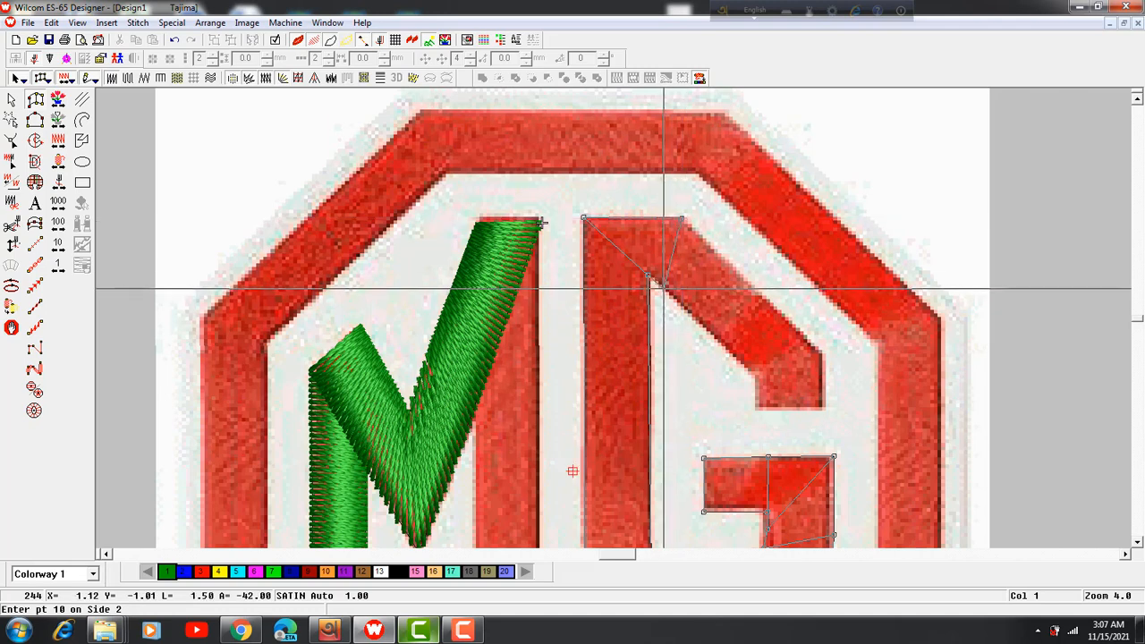
{"action": "left_click", "coordinate": [662, 287]}
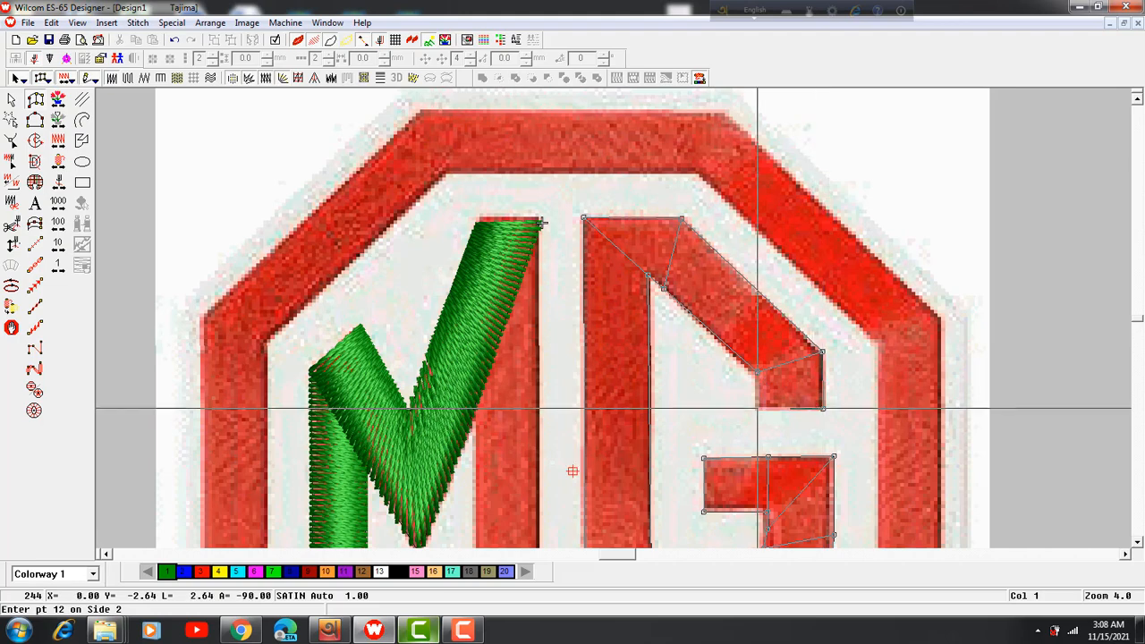
{"action": "key", "text": "Return"}
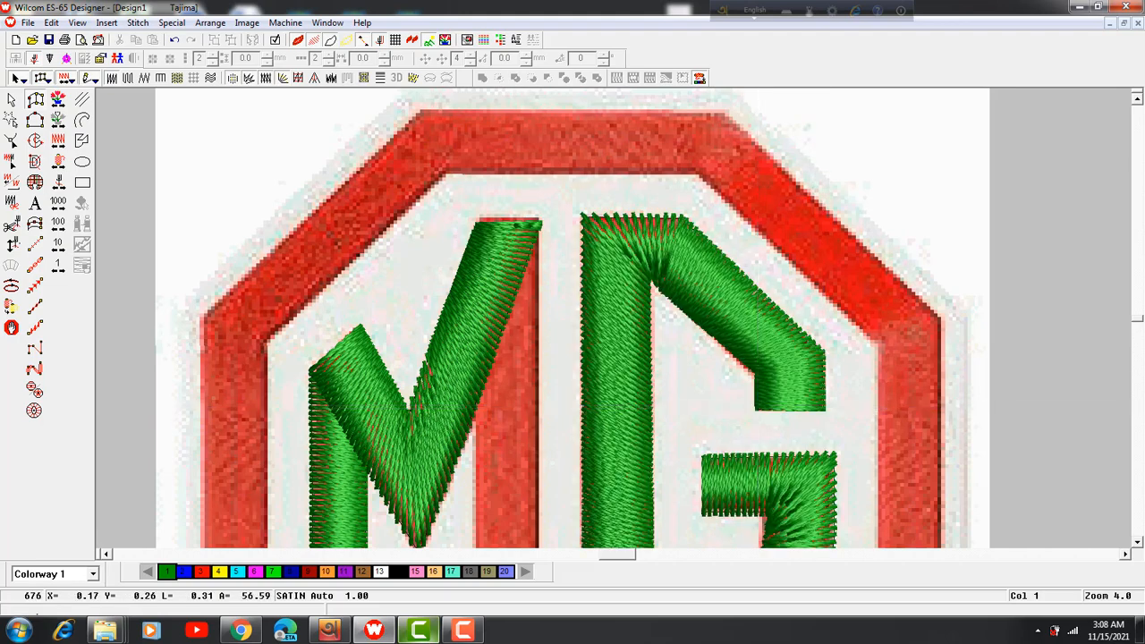
{"action": "scroll", "coordinate": [758, 370], "scroll_direction": "down", "scroll_amount": 2}
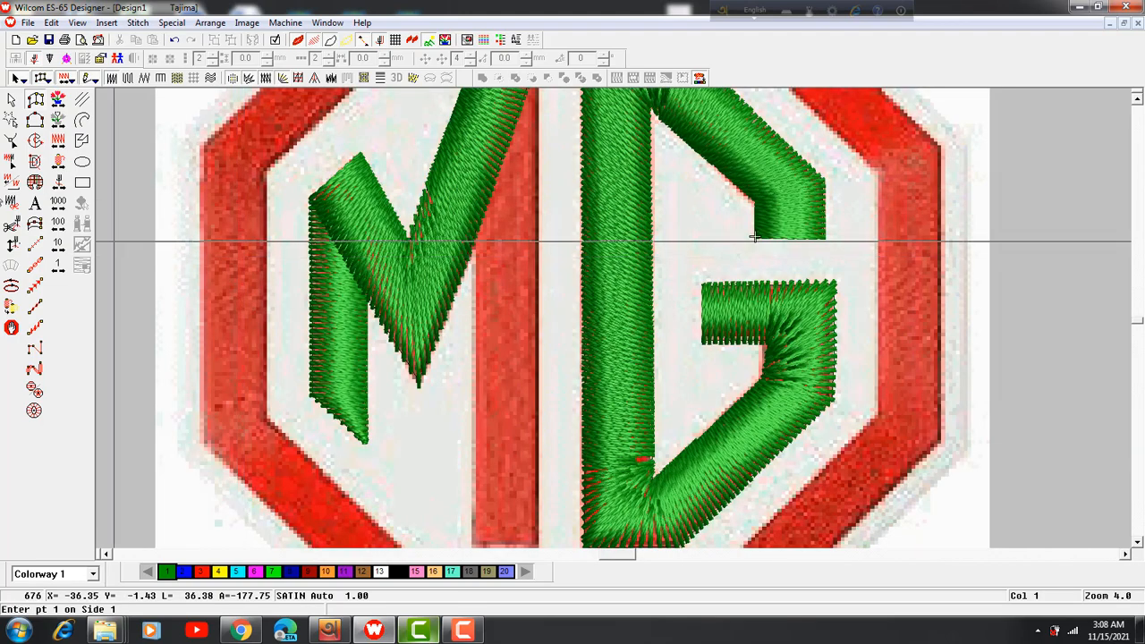
- Digitize the M's tall vertical stem as a satin column from its bottom edge up to its top edge
{"action": "left_click", "coordinate": [12, 100]}
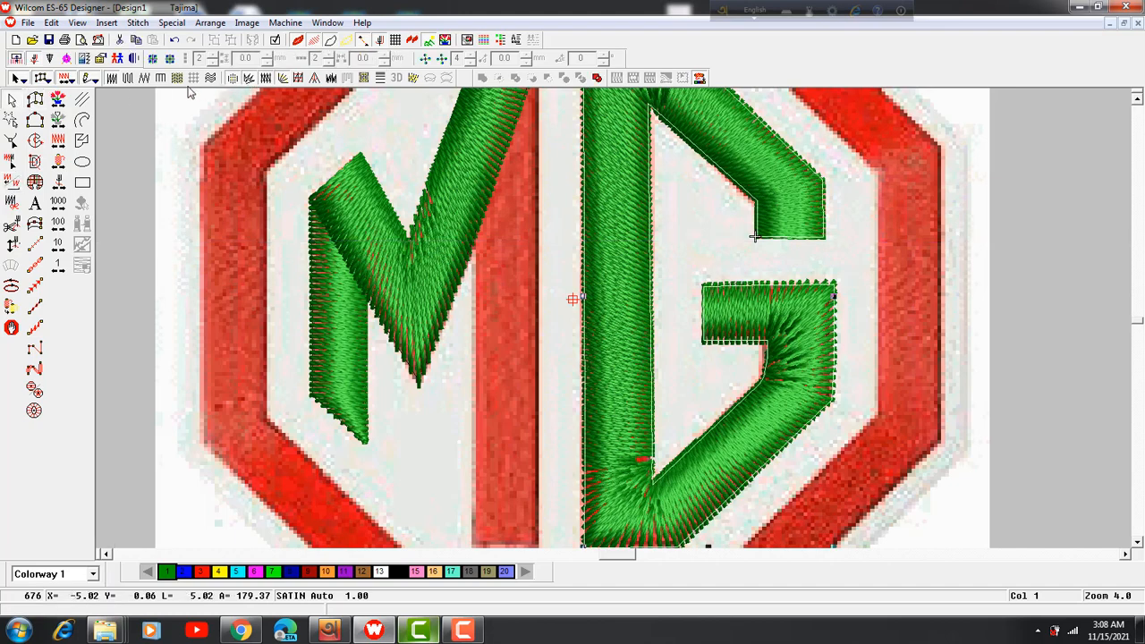
{"action": "key", "text": "Escape"}
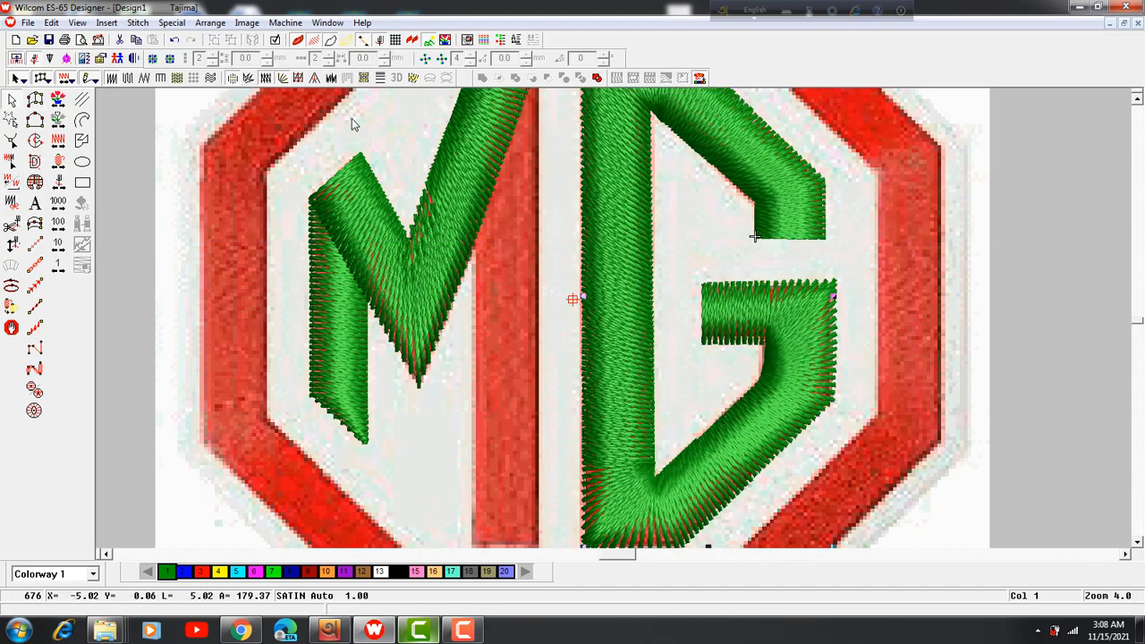
{"action": "key", "text": "shift+z"}
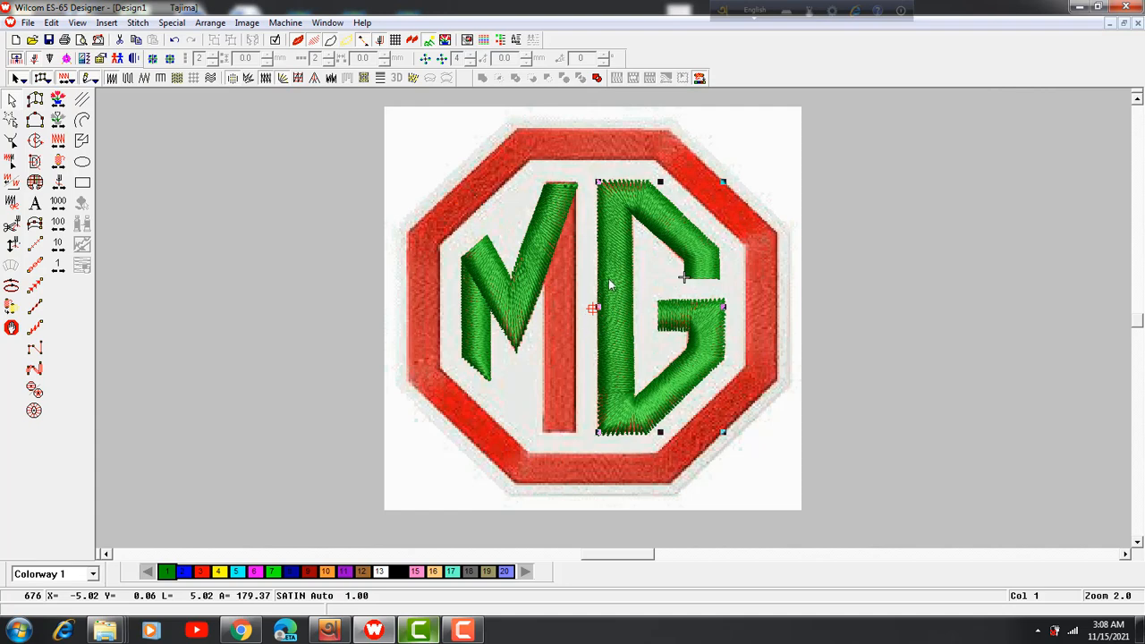
{"action": "left_click", "coordinate": [36, 100]}
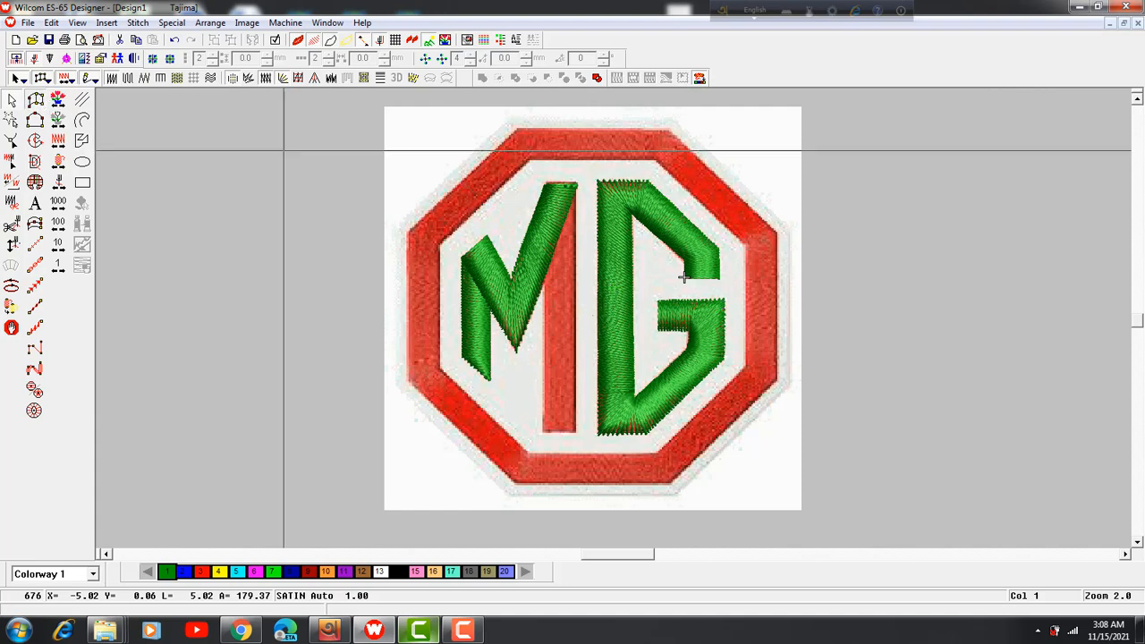
{"action": "scroll", "coordinate": [268, 150], "scroll_direction": "up", "scroll_amount": 2}
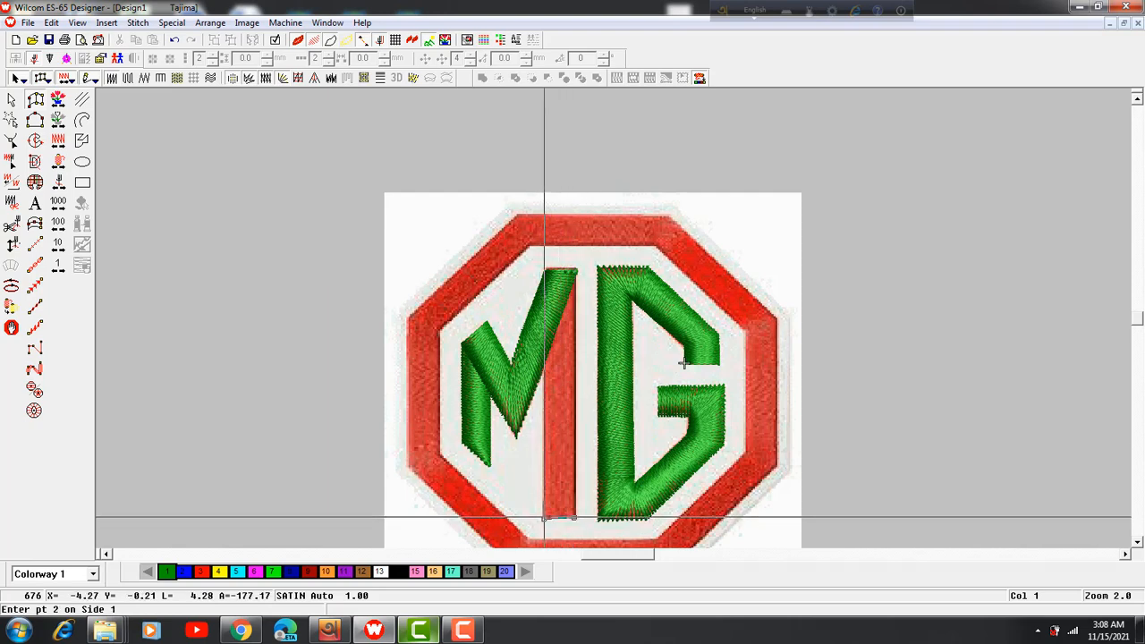
{"action": "left_click", "coordinate": [575, 518]}
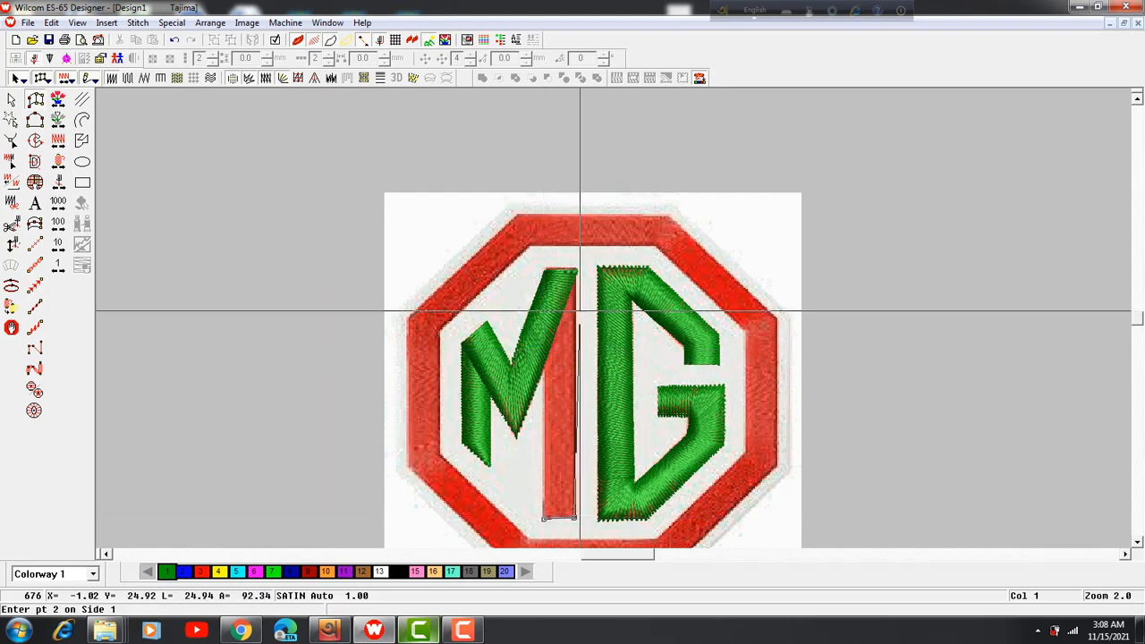
{"action": "left_click", "coordinate": [575, 266]}
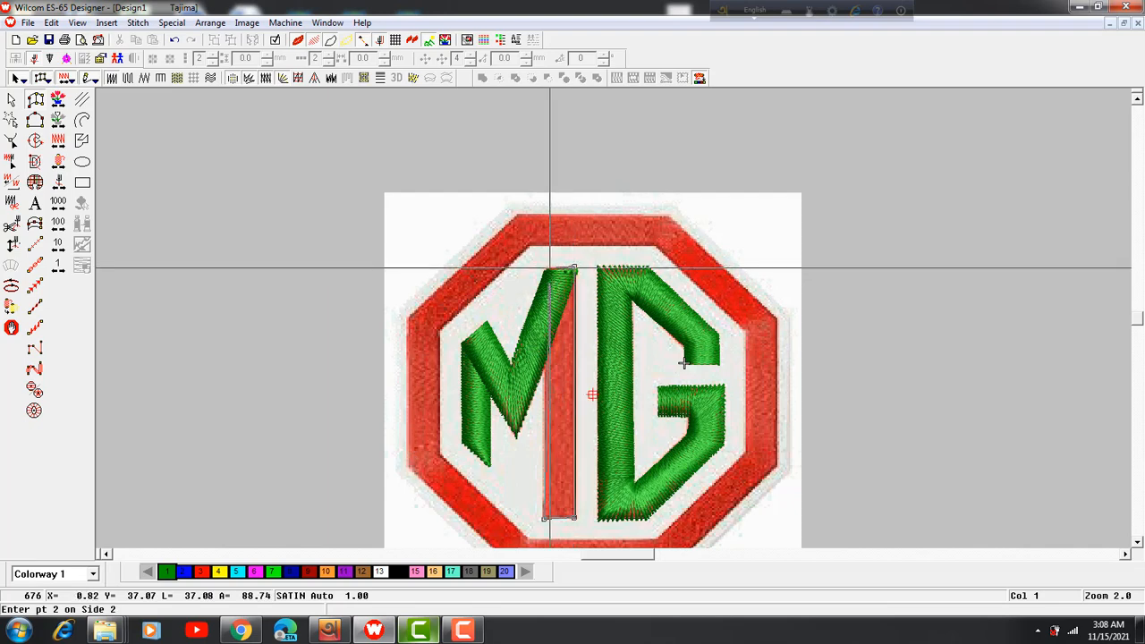
{"action": "left_click", "coordinate": [544, 268]}
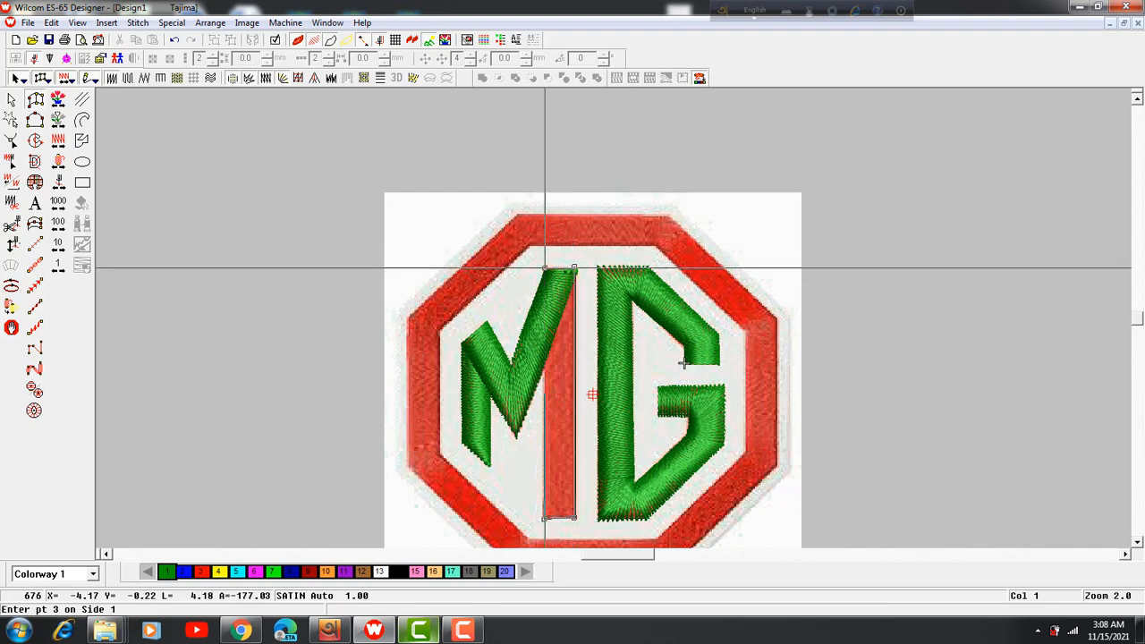
{"action": "key", "text": "Return"}
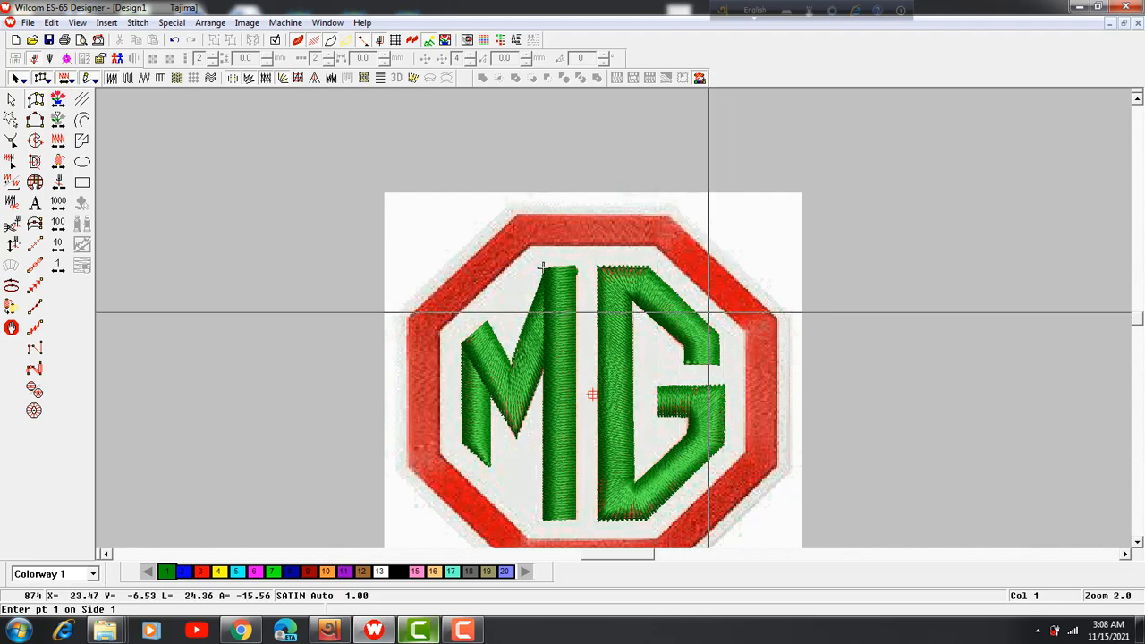
{"action": "key", "text": "super"}
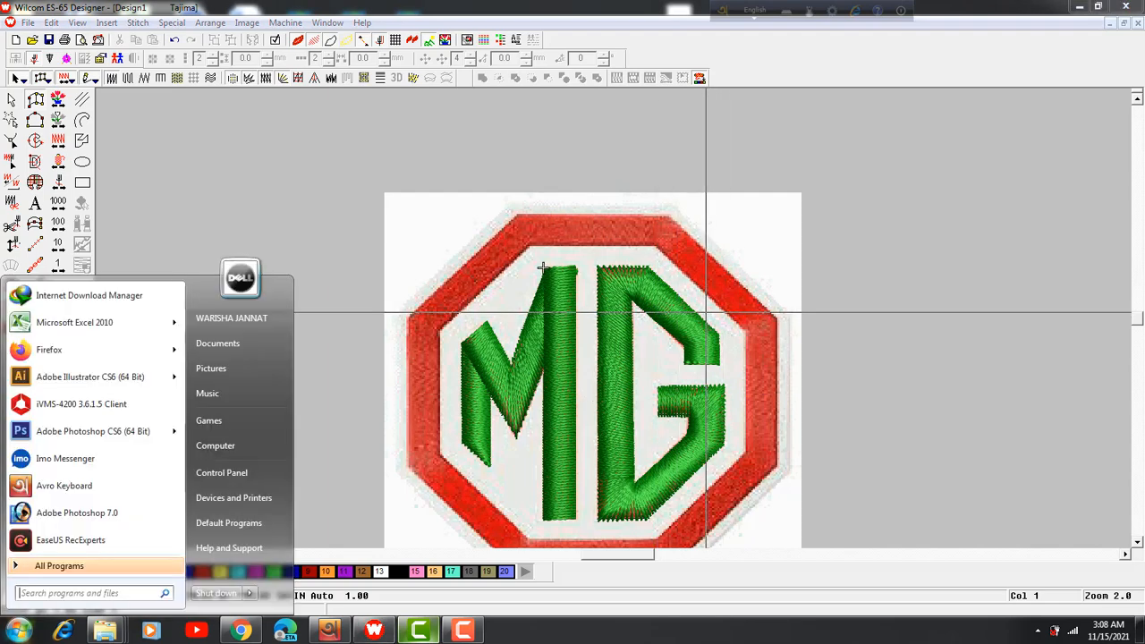
{"action": "key", "text": "Escape"}
{"action": "key", "text": "Escape"}
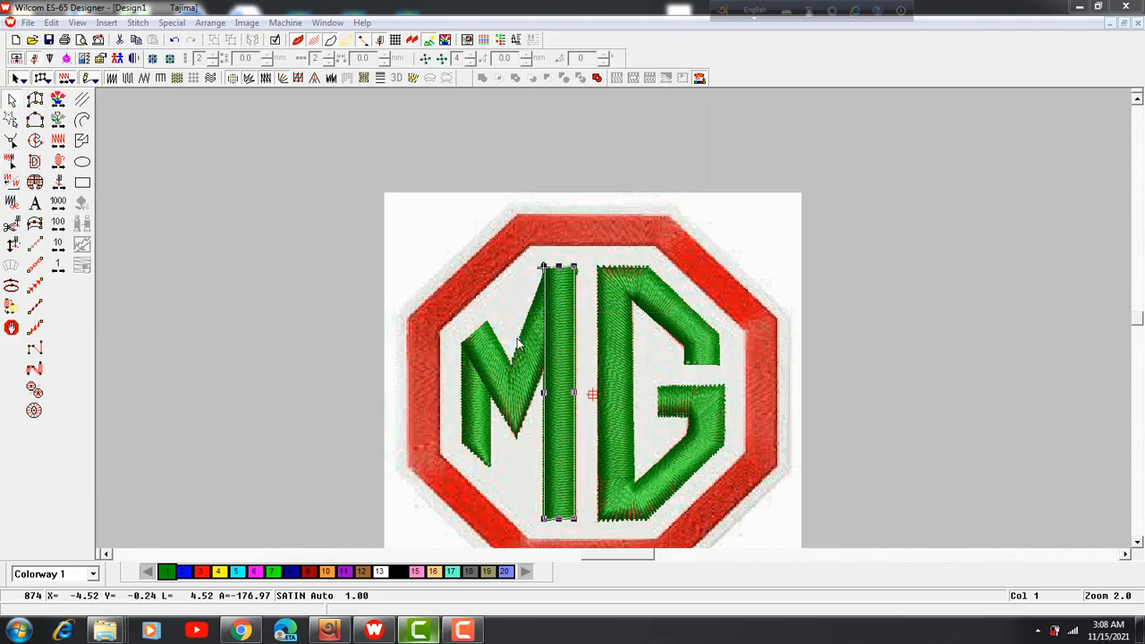
{"action": "left_click", "coordinate": [858, 366]}
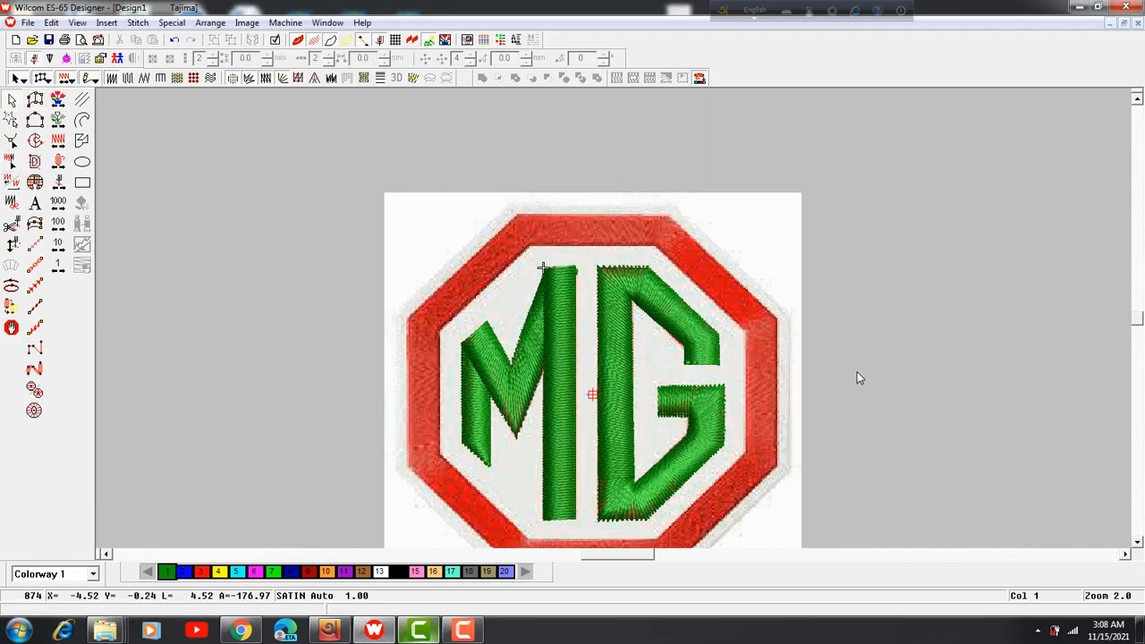
- Start a satin column on the octagonal border at its bottom-left corner and outline both edges along the lower-left diagonal
{"action": "scroll", "coordinate": [766, 427], "scroll_direction": "down", "scroll_amount": 2}
{"action": "key", "text": "z"}
{"action": "key", "text": "shift+z"}
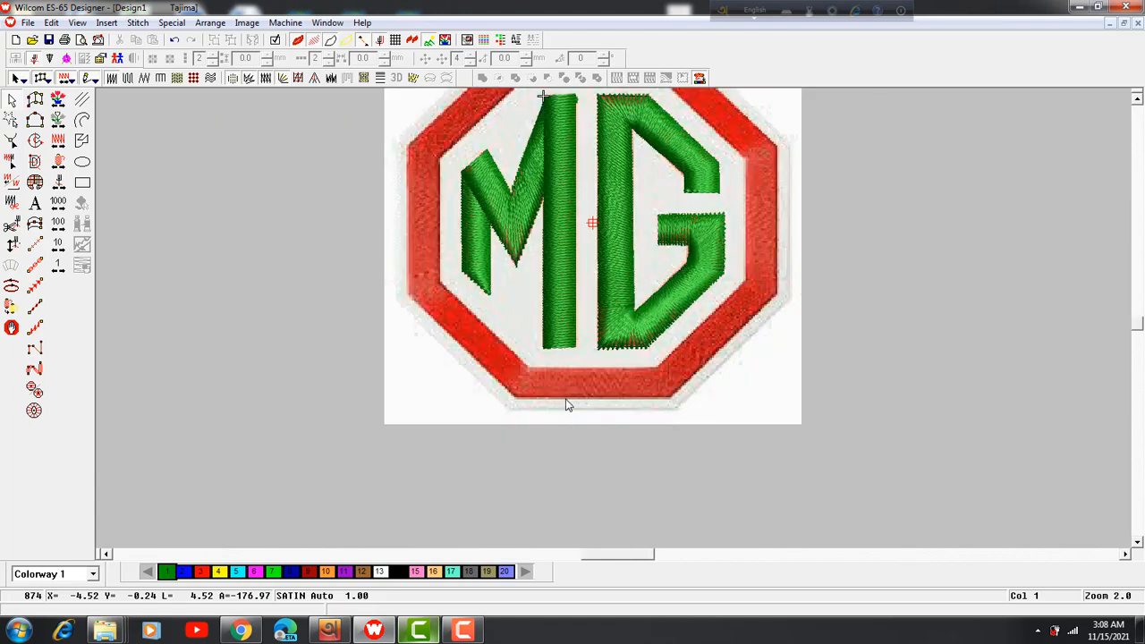
{"action": "key", "text": "z"}
{"action": "key", "text": "b"}
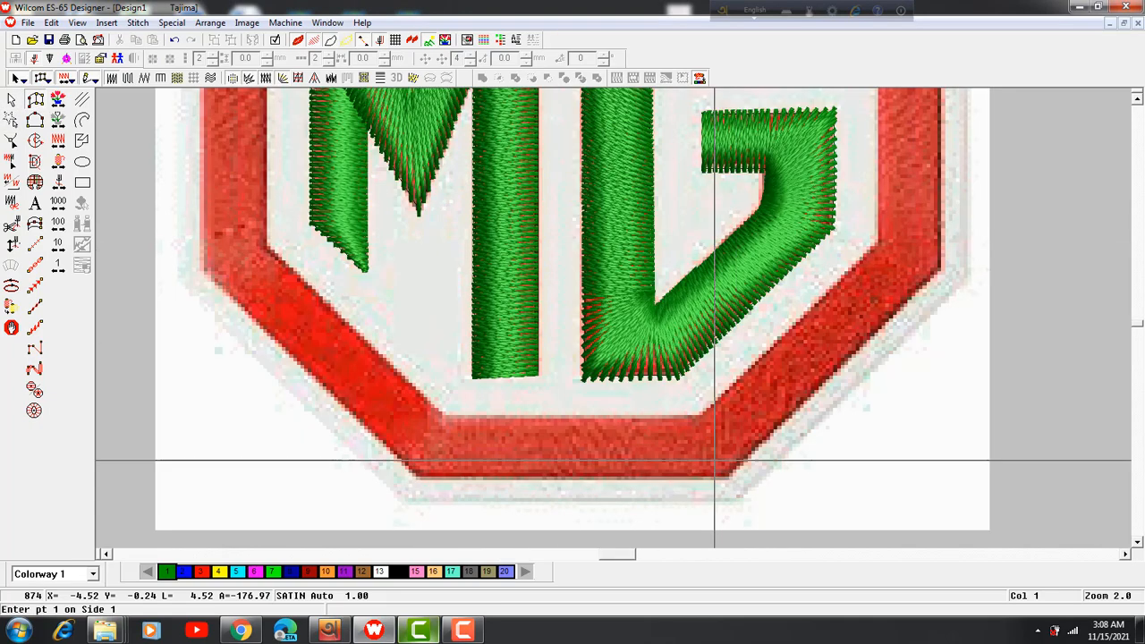
{"action": "left_click", "coordinate": [448, 414]}
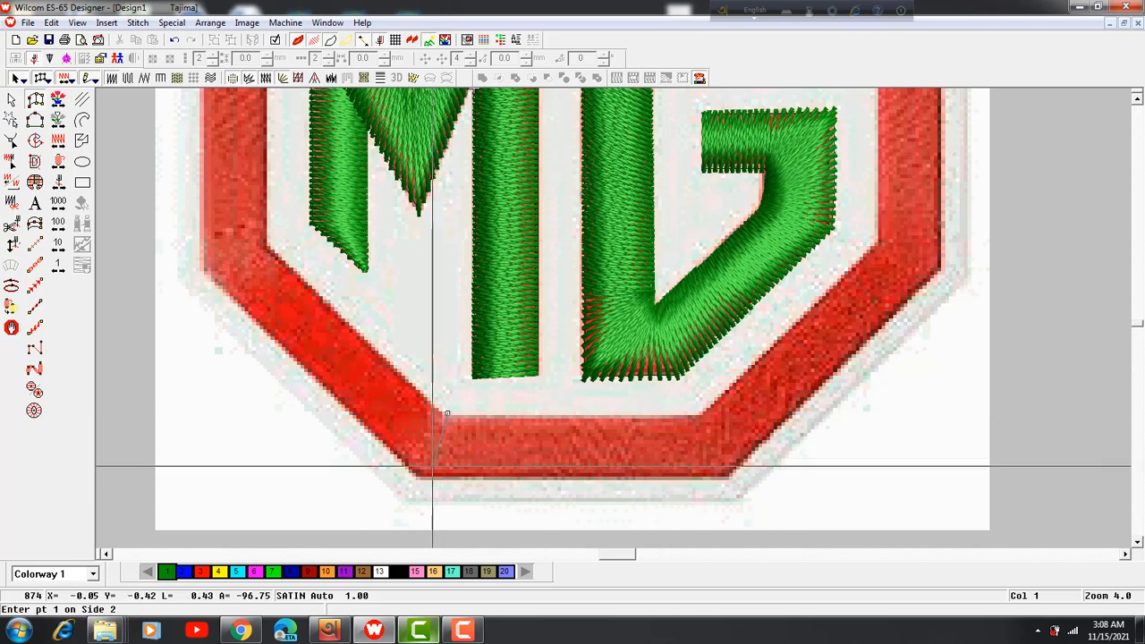
{"action": "left_click", "coordinate": [414, 477]}
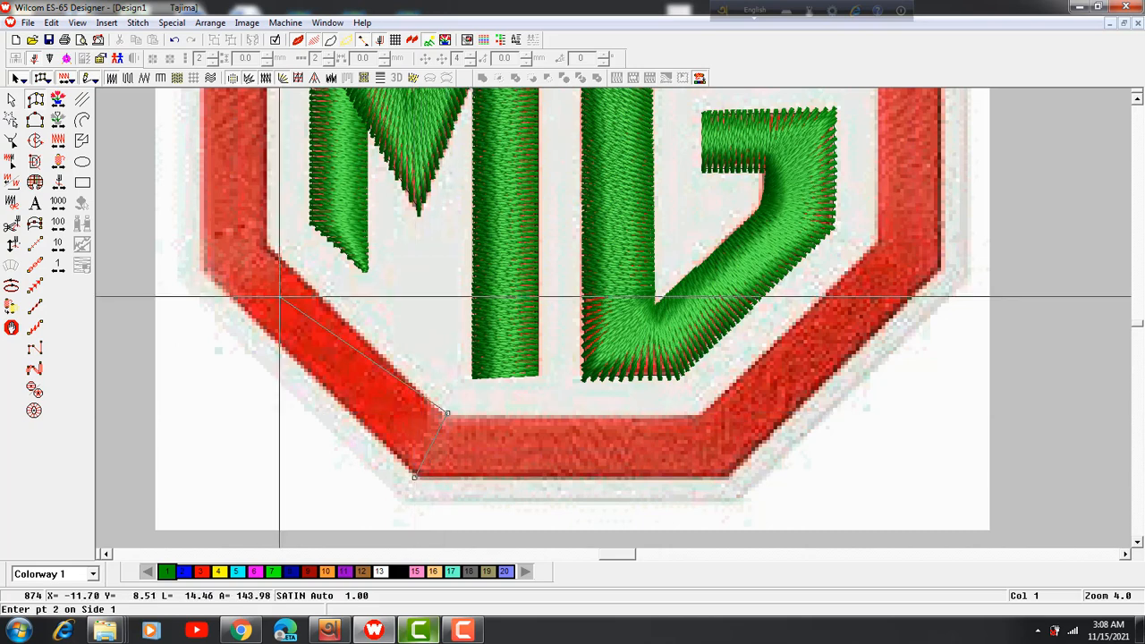
{"action": "left_click", "coordinate": [270, 246]}
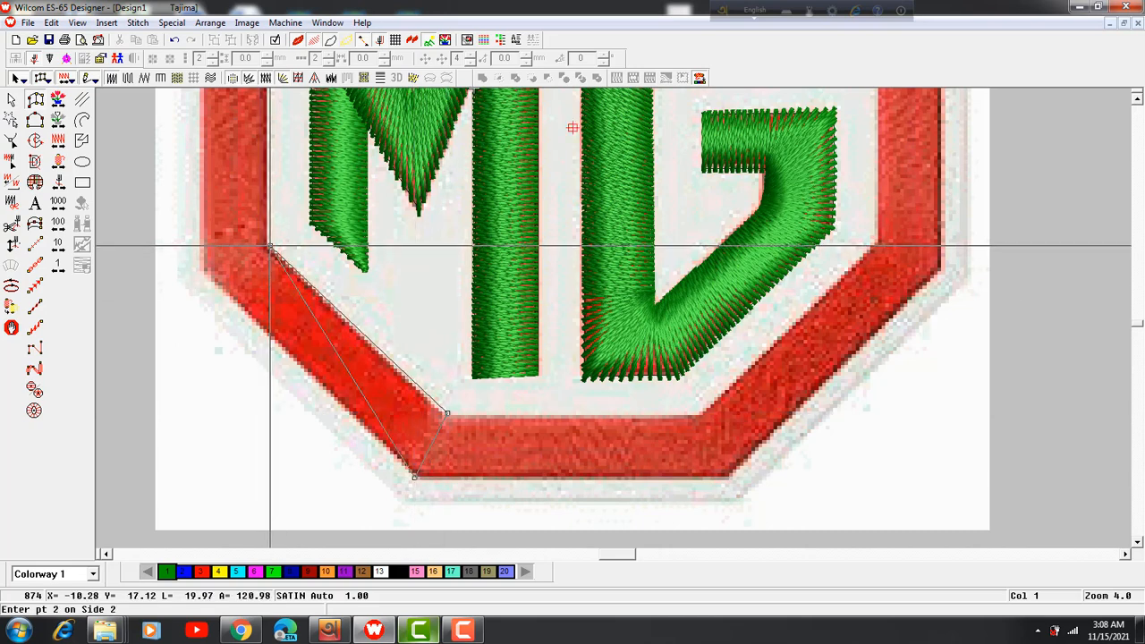
{"action": "left_click", "coordinate": [201, 269]}
- Continue the border column up the octagon's left side, along the upper-left diagonal and across its top side
{"action": "scroll", "coordinate": [201, 268], "scroll_direction": "up", "scroll_amount": 3}
{"action": "left_click", "coordinate": [269, 257]}
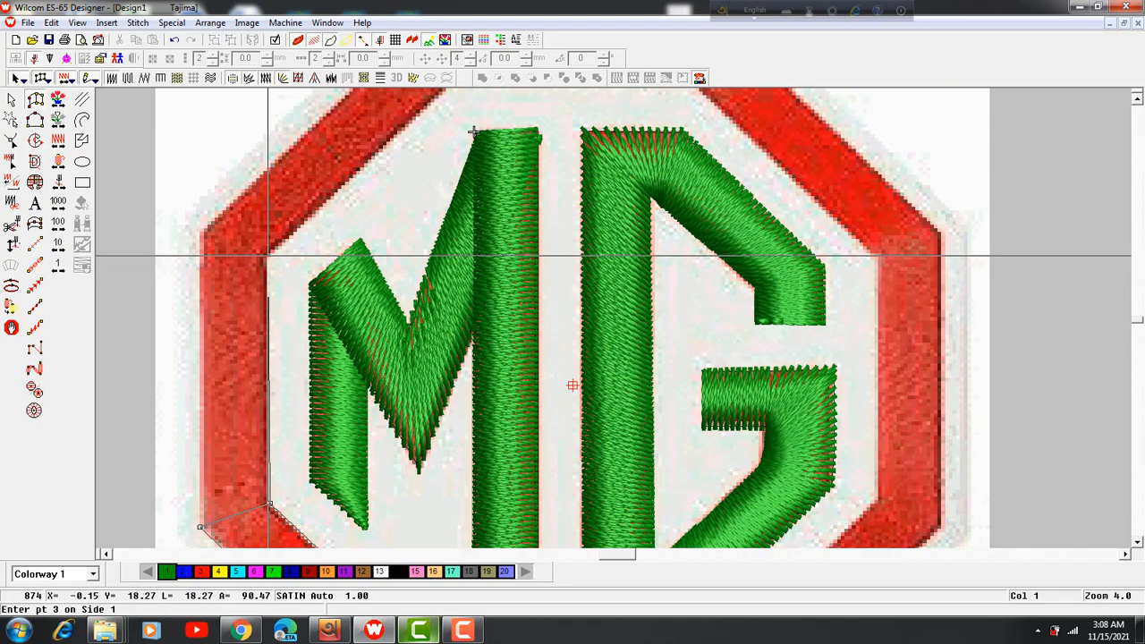
{"action": "left_click", "coordinate": [201, 234]}
{"action": "scroll", "coordinate": [201, 234], "scroll_direction": "up", "scroll_amount": 3}
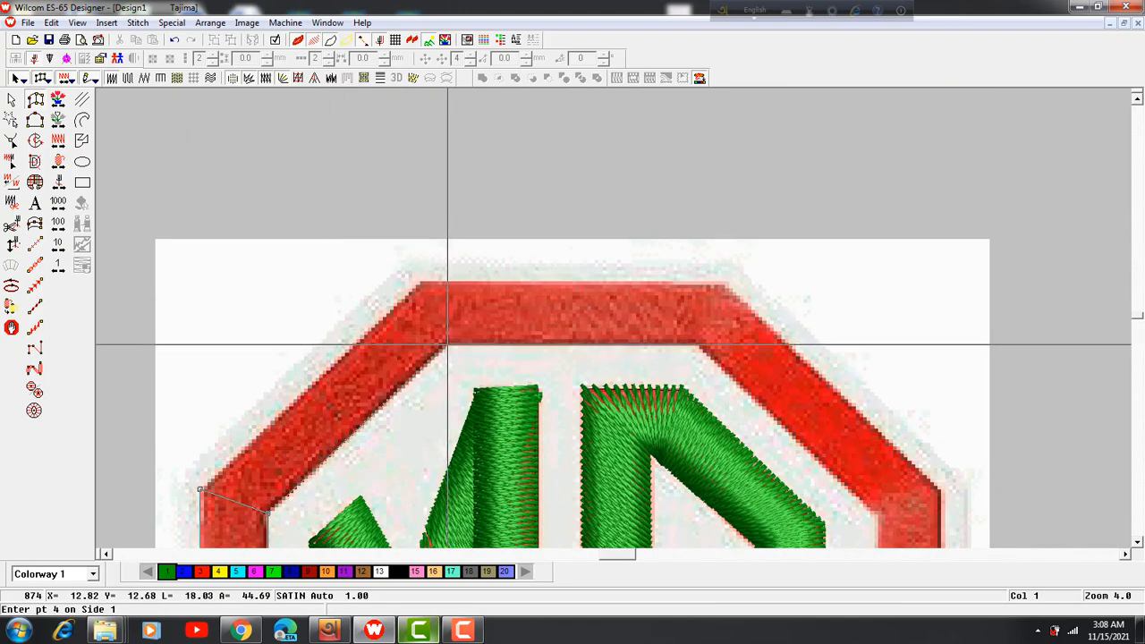
{"action": "left_click", "coordinate": [440, 341]}
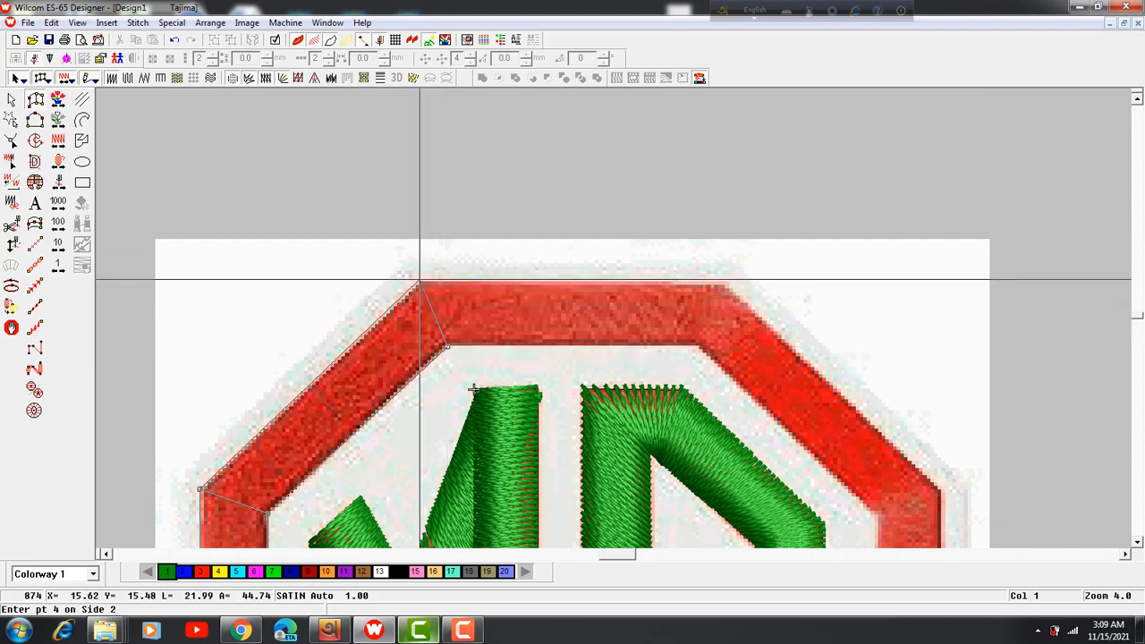
{"action": "left_click", "coordinate": [700, 347]}
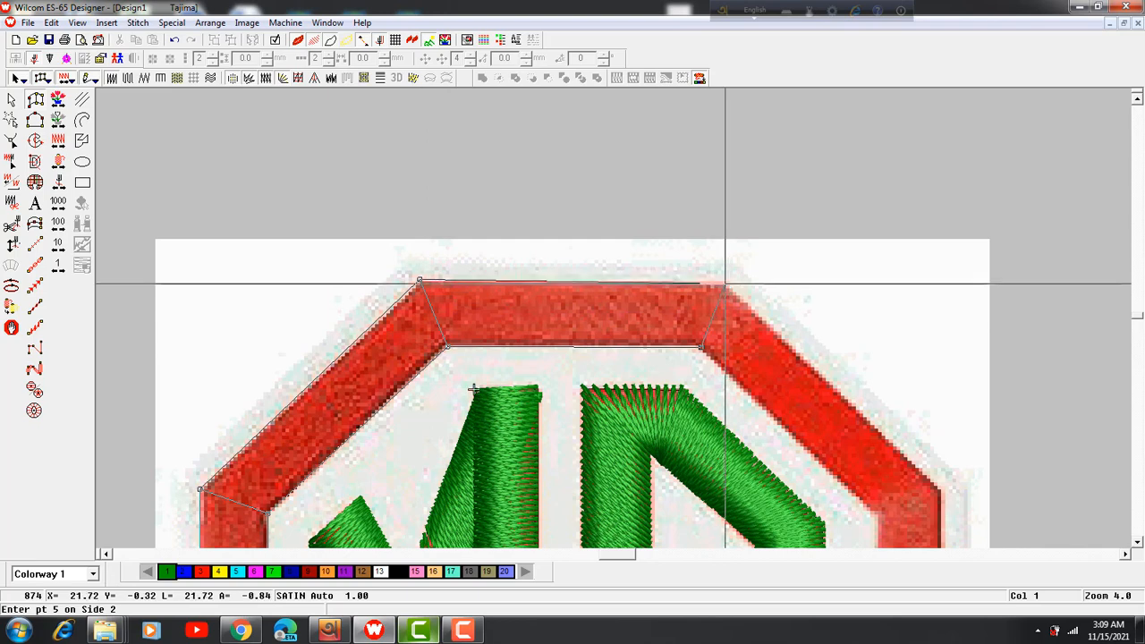
- Carry the border column along the octagon's upper-right diagonal and down its right side, placing inner and outer corner points
{"action": "key", "text": "c"}
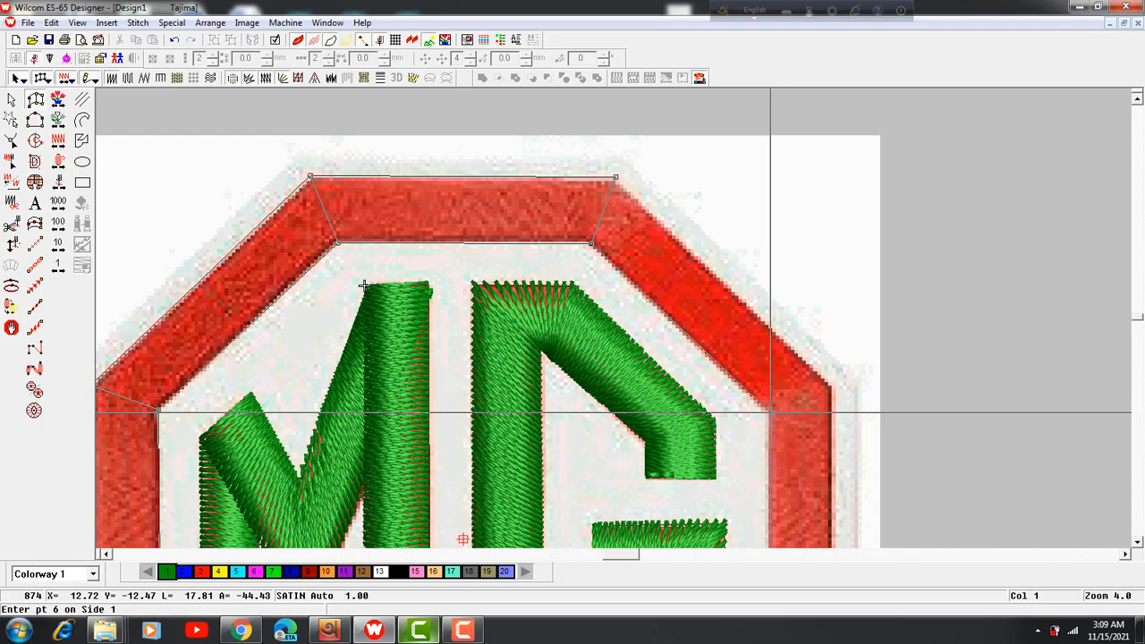
{"action": "left_click", "coordinate": [772, 411]}
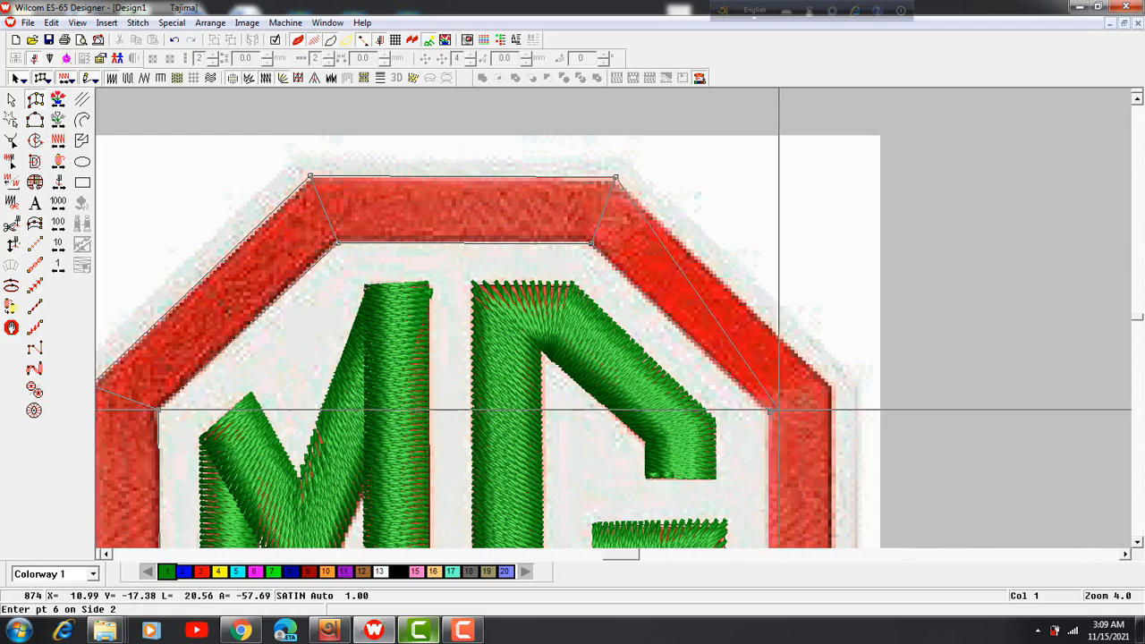
{"action": "left_click", "coordinate": [834, 390]}
{"action": "scroll", "coordinate": [831, 420], "scroll_direction": "down", "scroll_amount": 3}
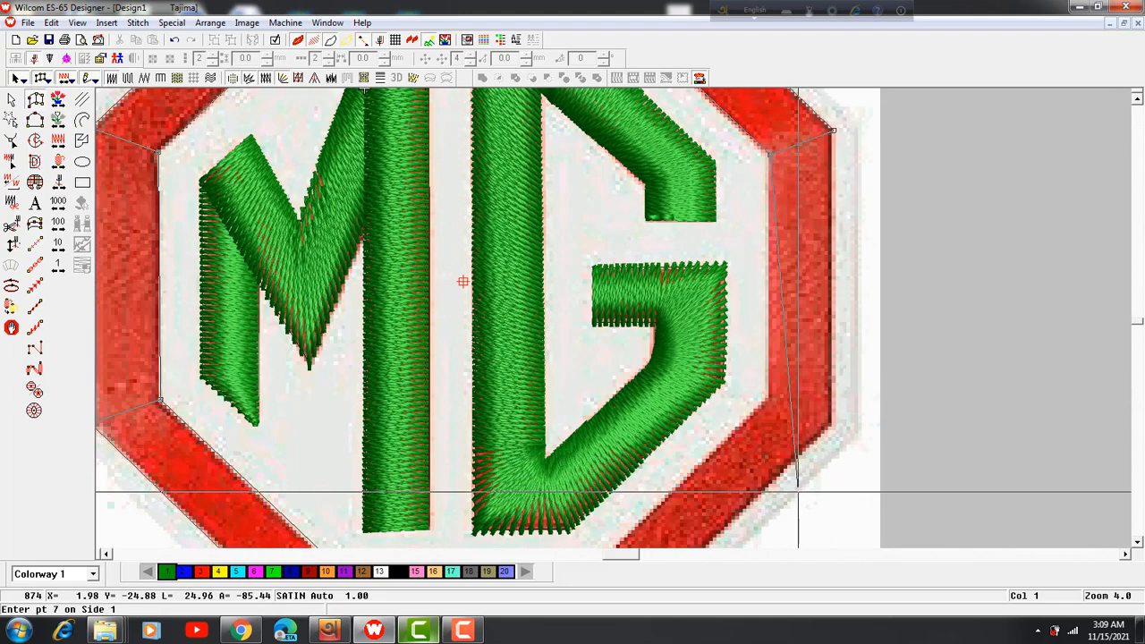
{"action": "left_click", "coordinate": [769, 399]}
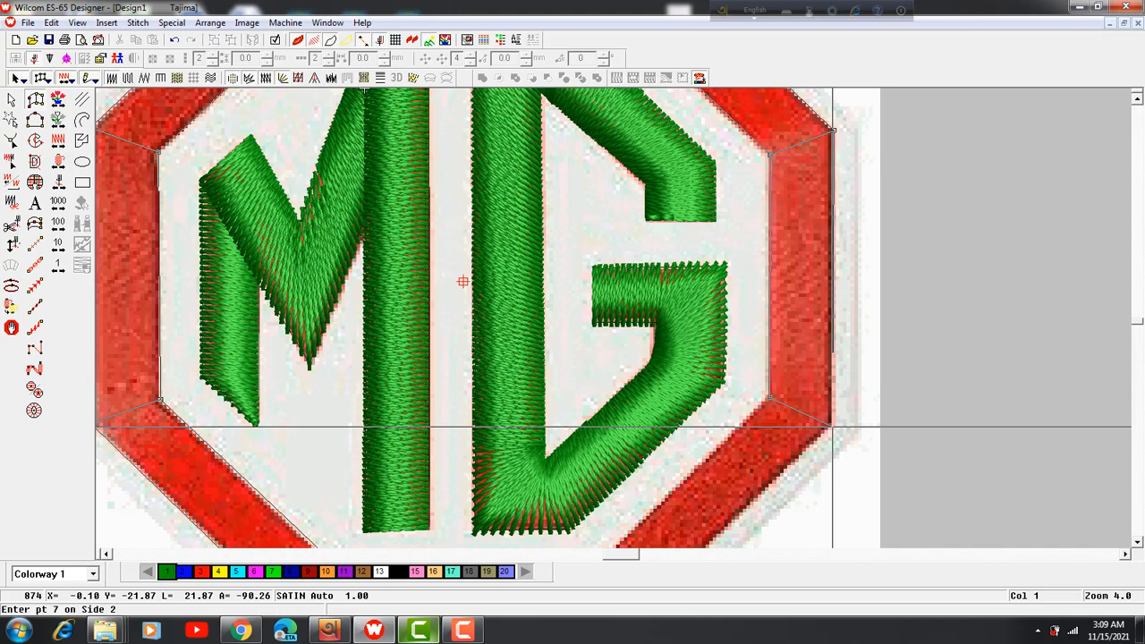
{"action": "left_click", "coordinate": [832, 427]}
- Outline the octagon's lower-right diagonal and bottom side back to the starting corner, and complete the border's satin column
{"action": "scroll", "coordinate": [832, 427], "scroll_direction": "down", "scroll_amount": 2}
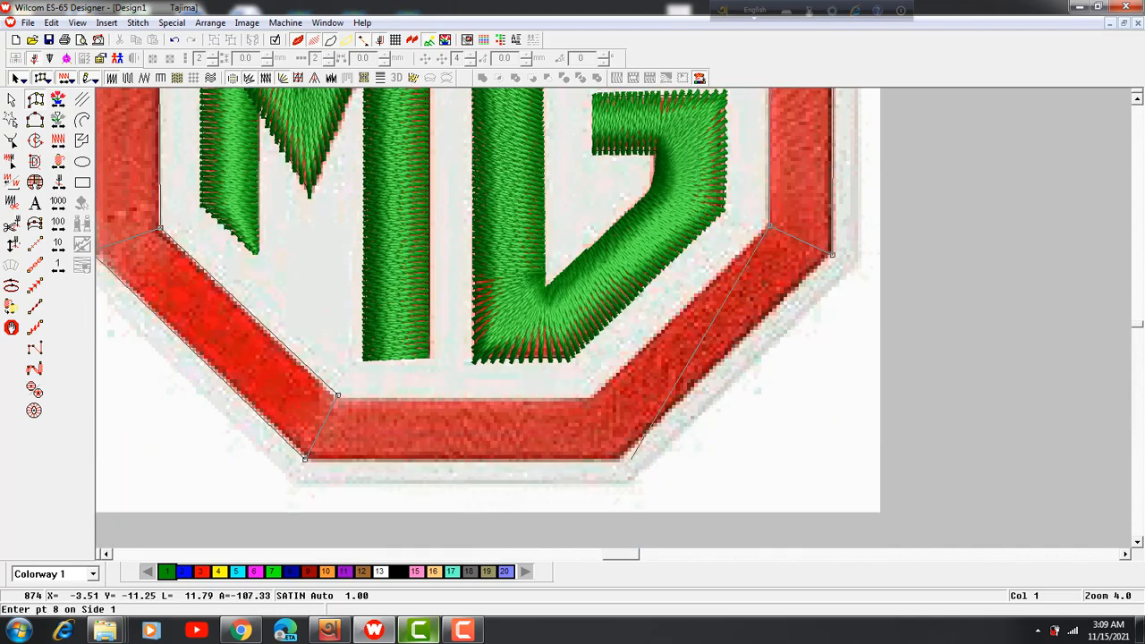
{"action": "left_click", "coordinate": [592, 396]}
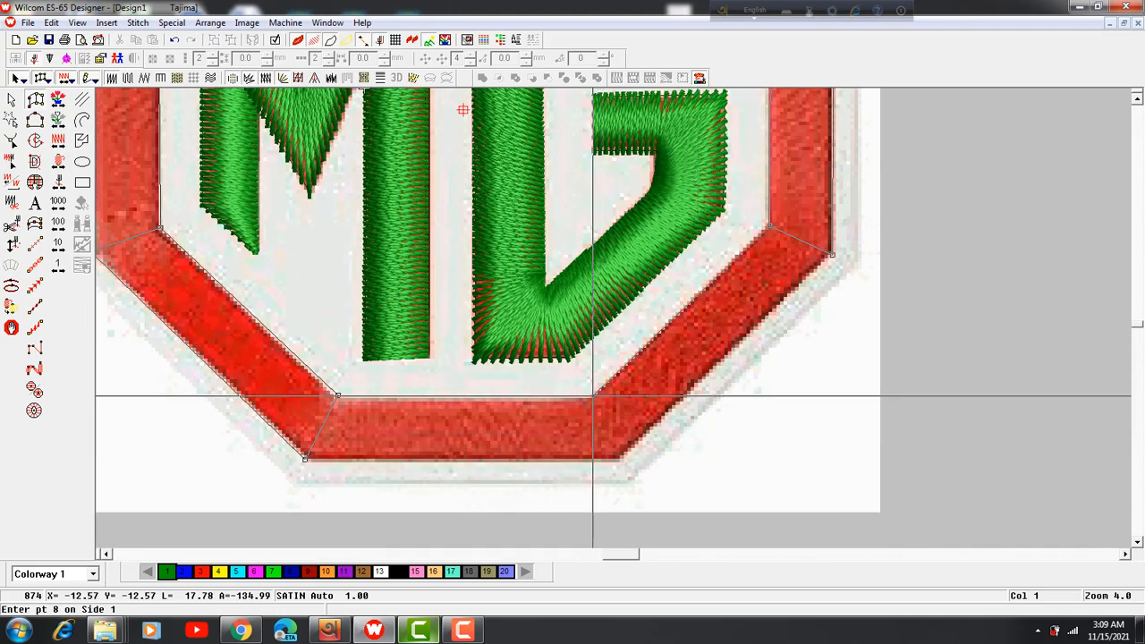
{"action": "left_click", "coordinate": [619, 460]}
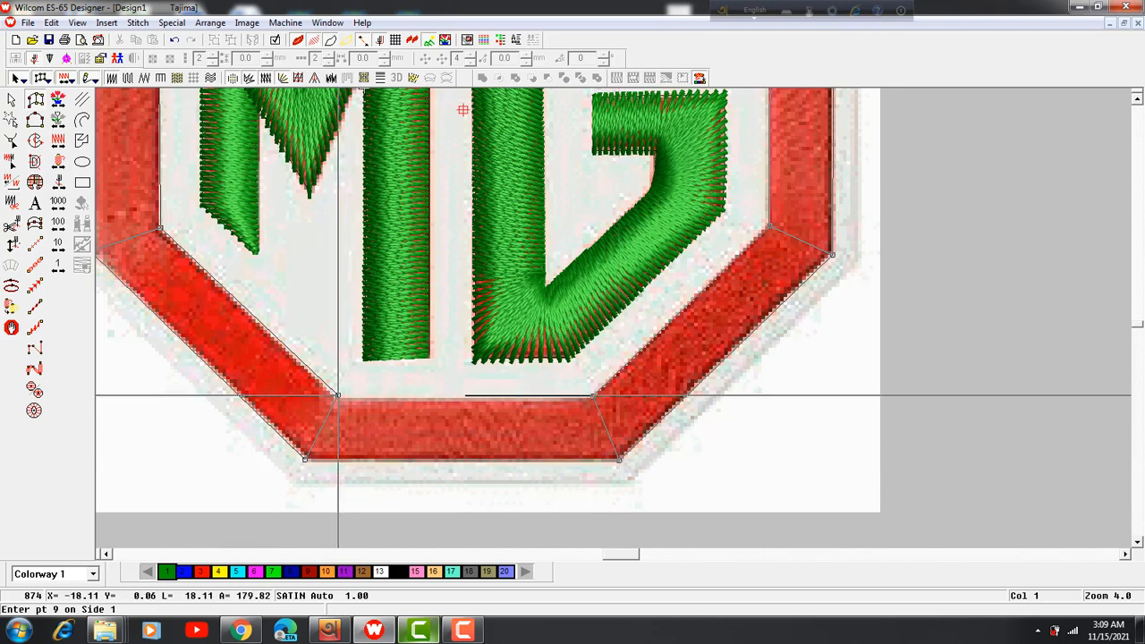
{"action": "left_click", "coordinate": [337, 396]}
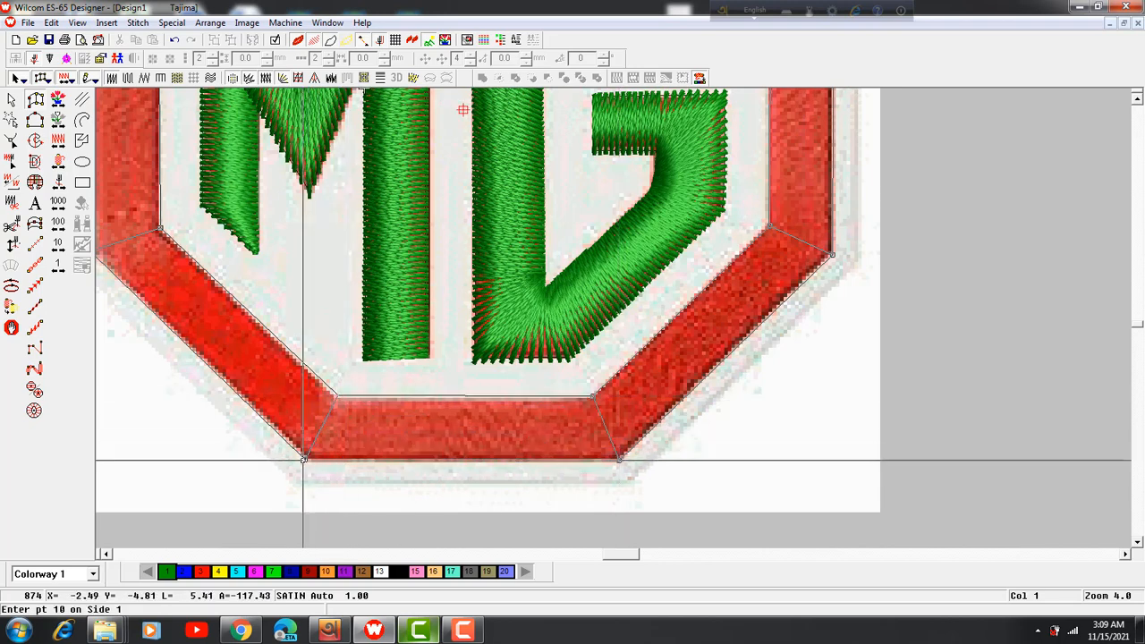
{"action": "scroll", "coordinate": [304, 459], "scroll_direction": "up", "scroll_amount": 5}
{"action": "key", "text": "Return"}
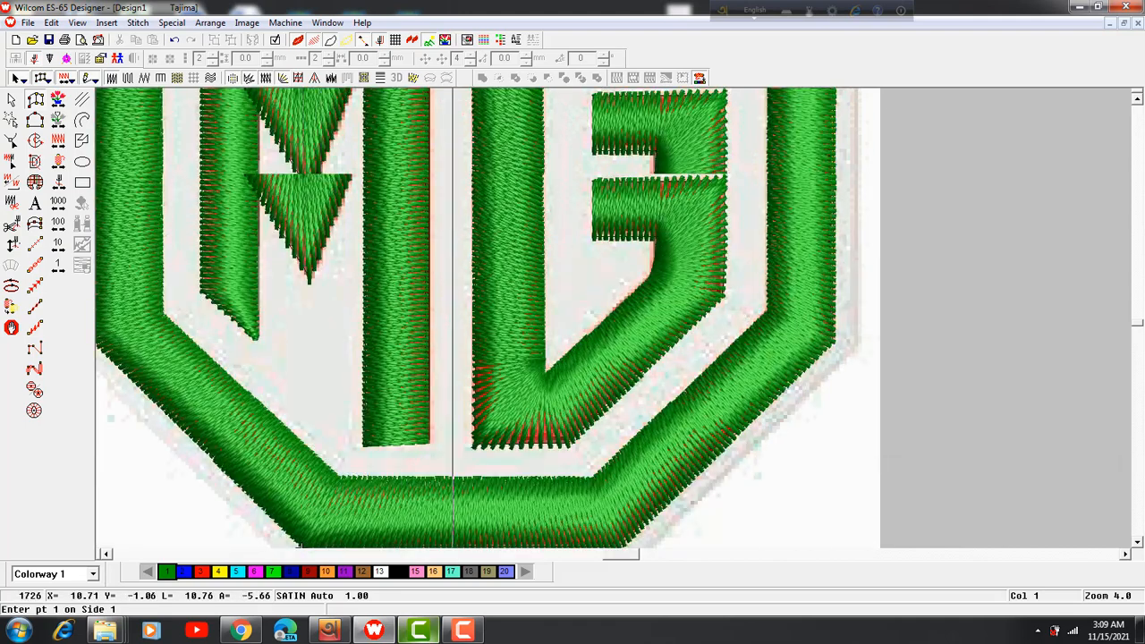
- Start a fixed-width Input C satin column along the octagon's outer edge, down its left side and around the bottom to the lower-right corner
{"action": "key", "text": "shift+z"}
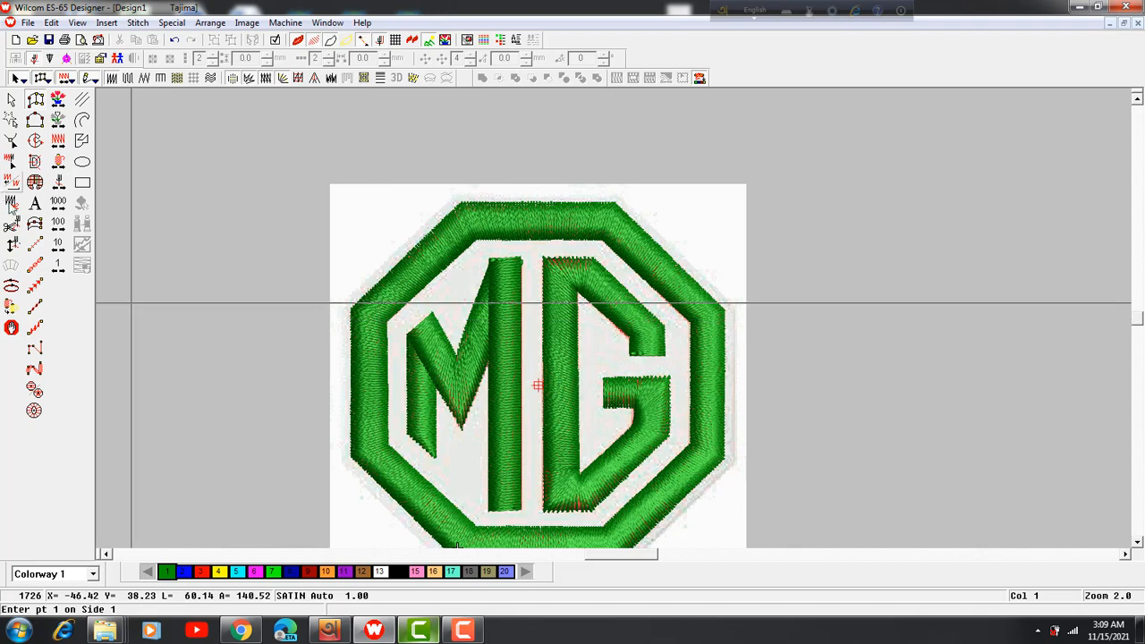
{"action": "left_click", "coordinate": [38, 228]}
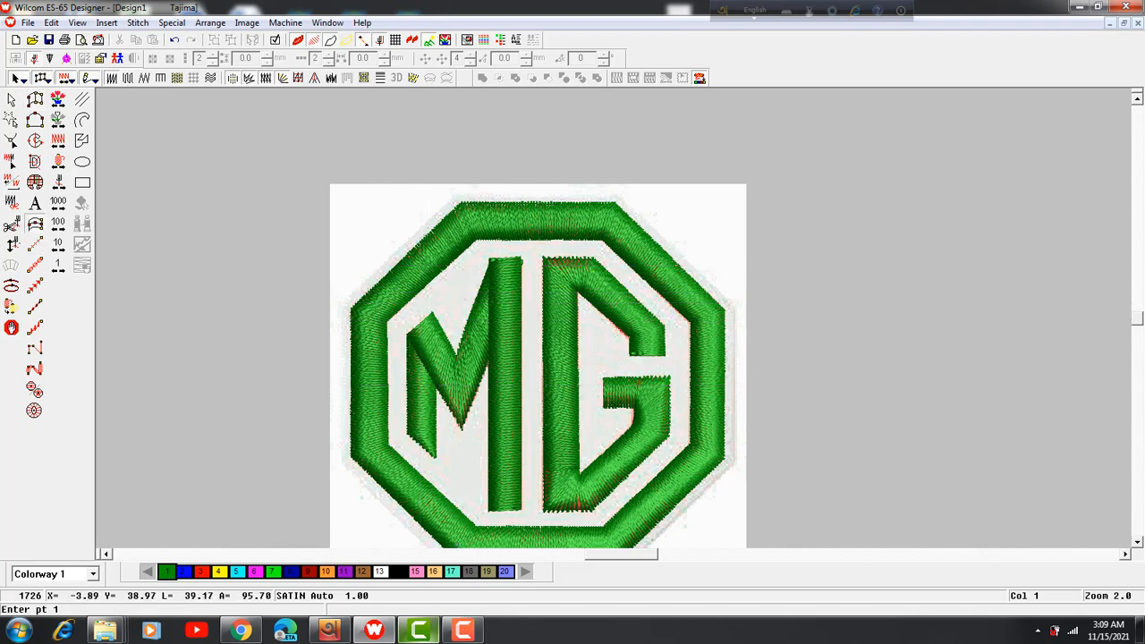
{"action": "left_click", "coordinate": [350, 311]}
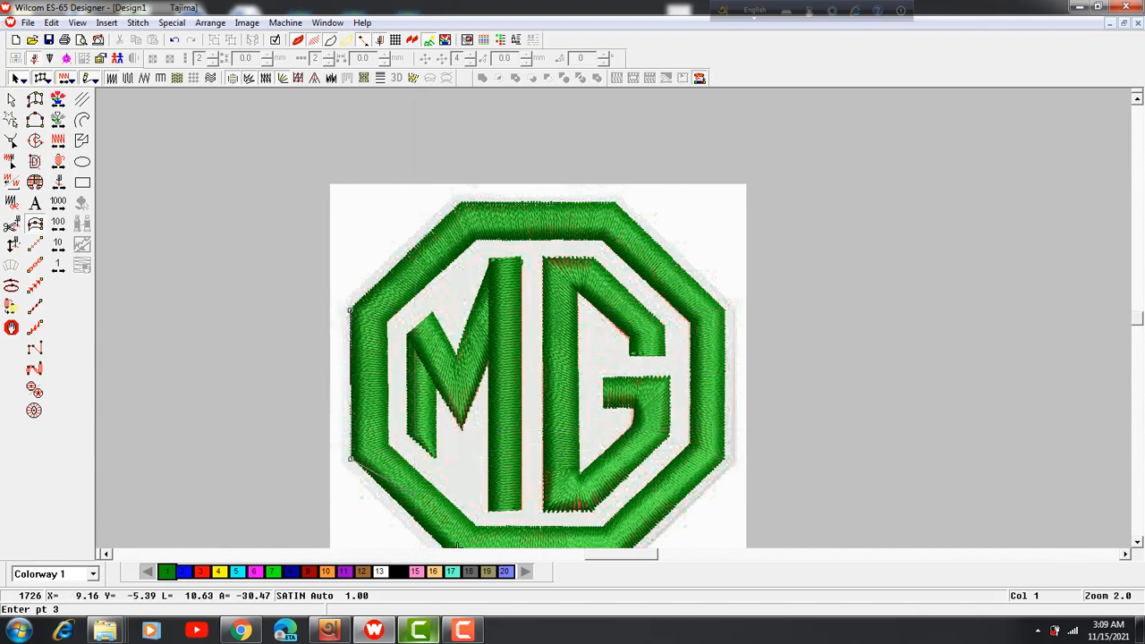
{"action": "left_click", "coordinate": [351, 459]}
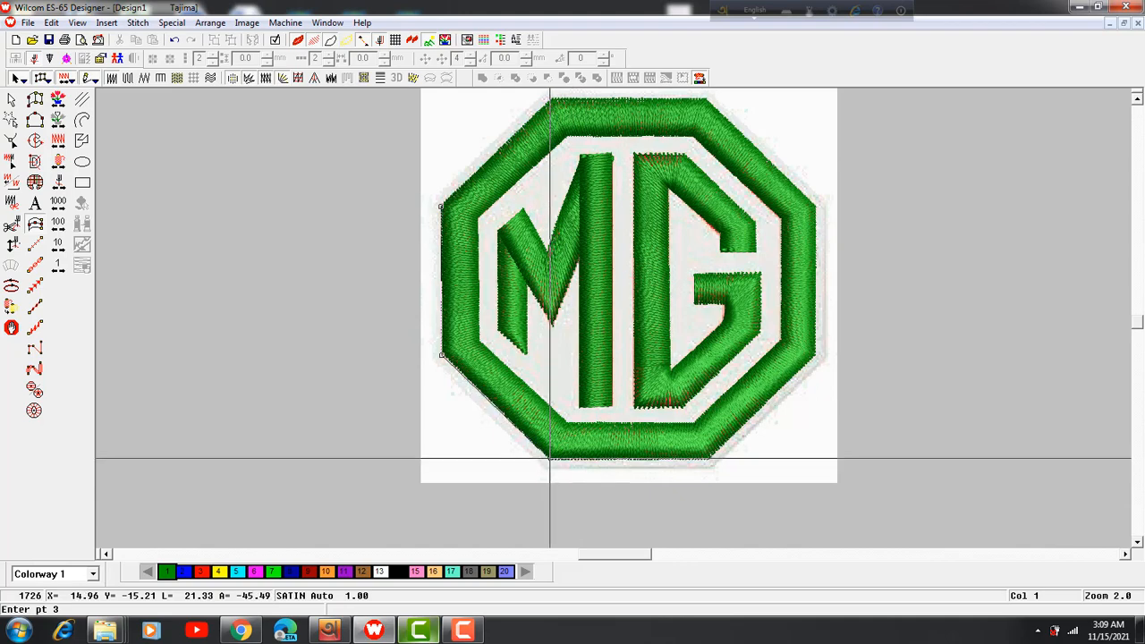
{"action": "scroll", "coordinate": [548, 460], "scroll_direction": "up", "scroll_amount": 1}
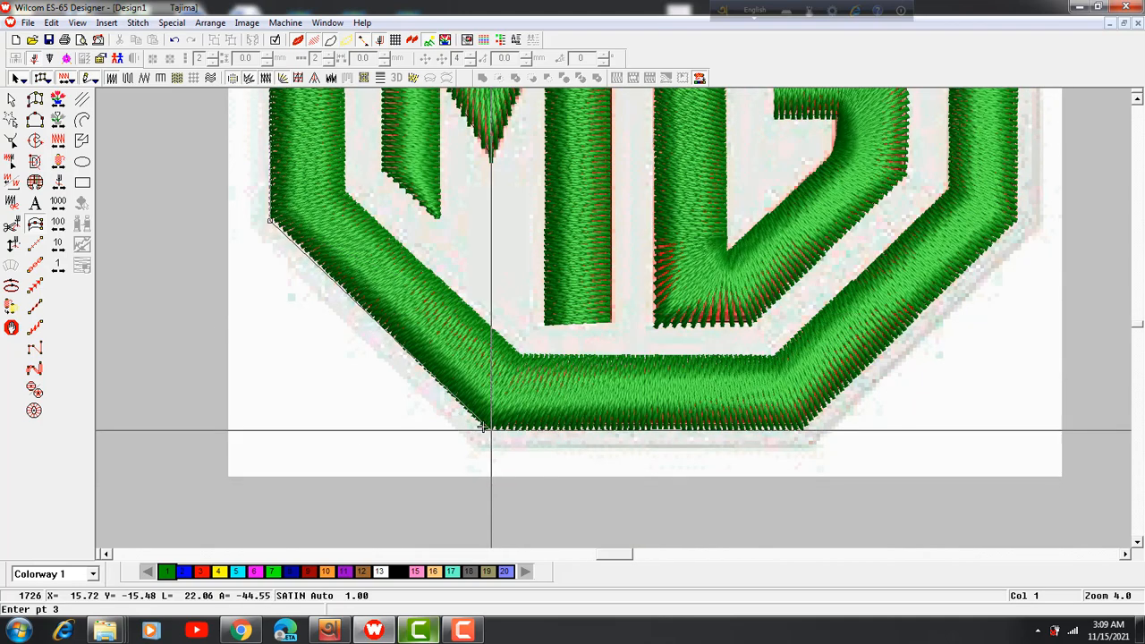
{"action": "left_click", "coordinate": [482, 427]}
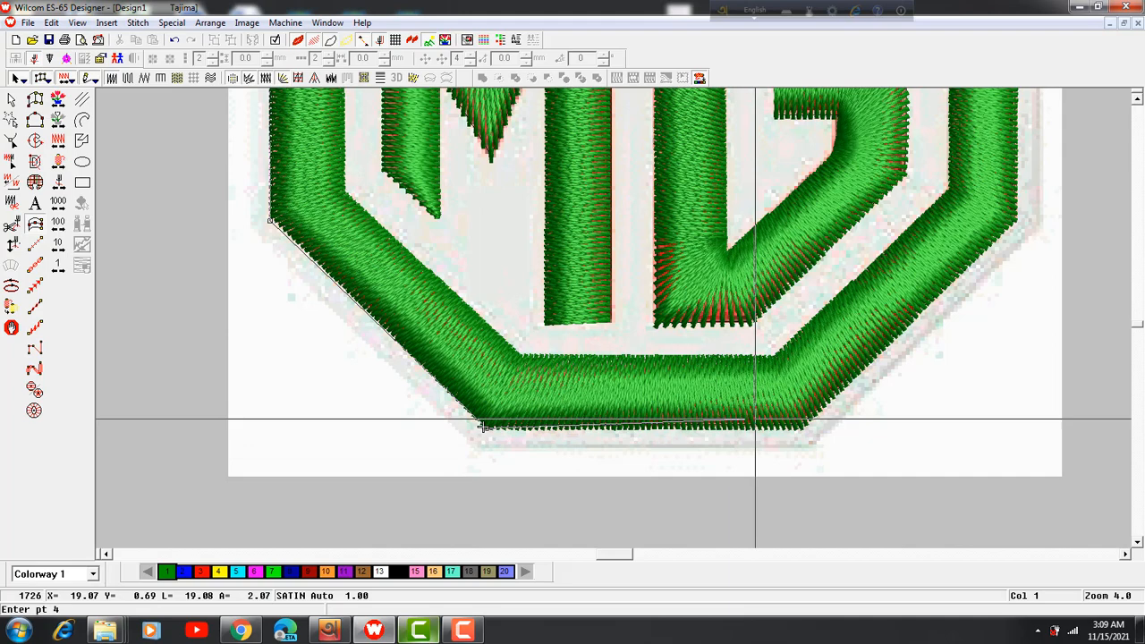
{"action": "left_click", "coordinate": [802, 429]}
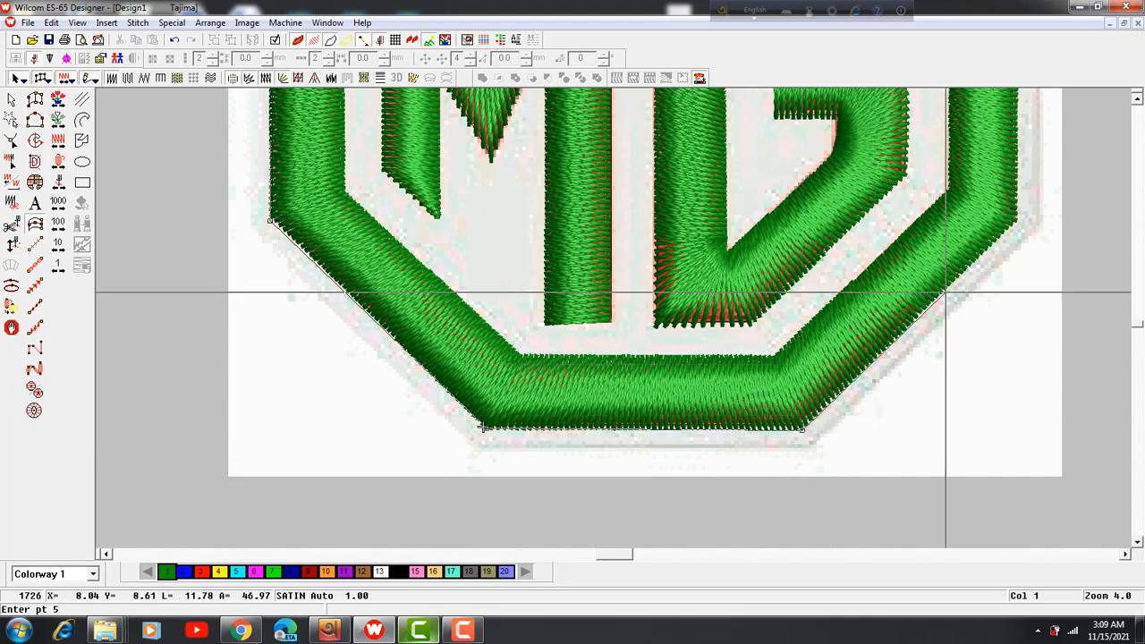
{"action": "left_click", "coordinate": [1015, 221]}
- Carry the edging column up the right side and across the top back to its upper-left starting corner, and complete it
{"action": "scroll", "coordinate": [1015, 221], "scroll_direction": "up", "scroll_amount": 3}
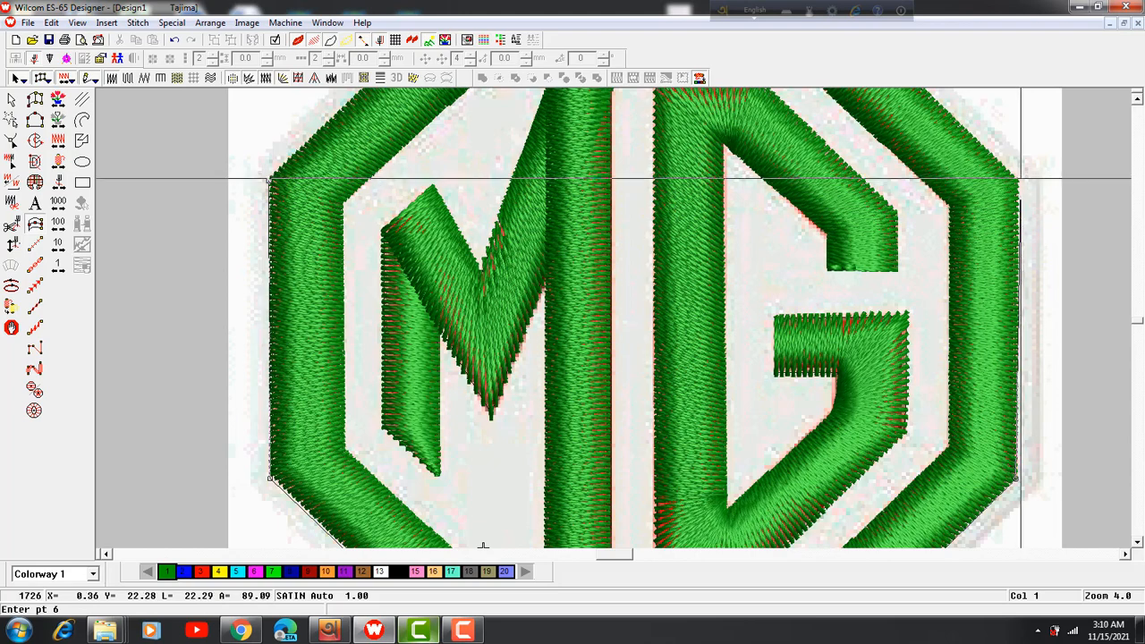
{"action": "left_click", "coordinate": [1018, 181]}
{"action": "scroll", "coordinate": [1019, 181], "scroll_direction": "up", "scroll_amount": 3}
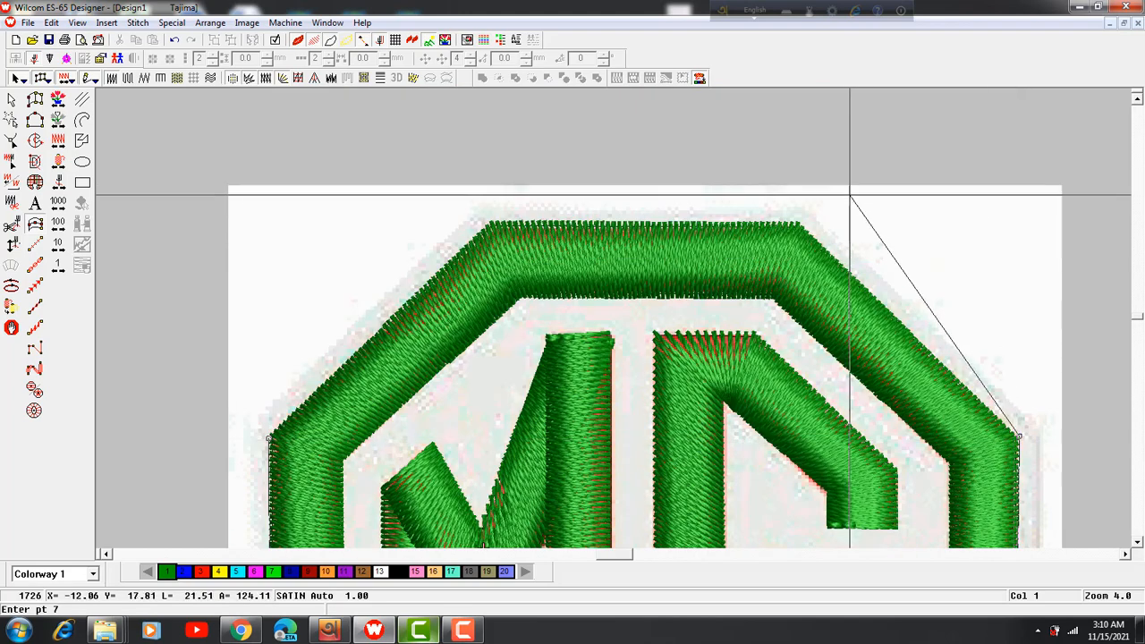
{"action": "left_click", "coordinate": [800, 223]}
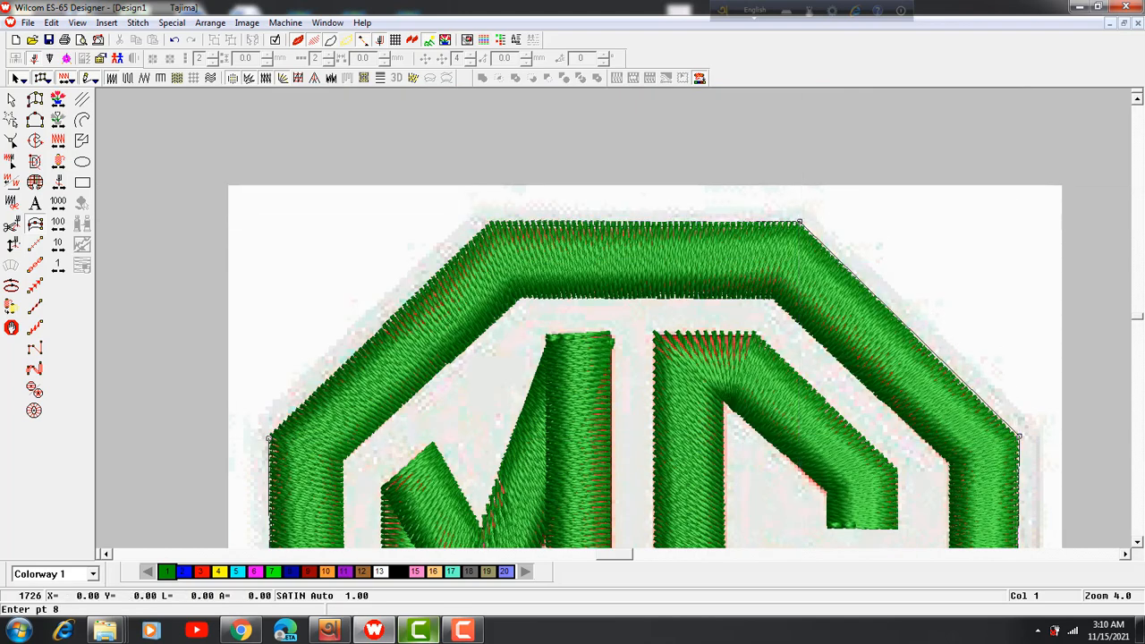
{"action": "left_click", "coordinate": [488, 223]}
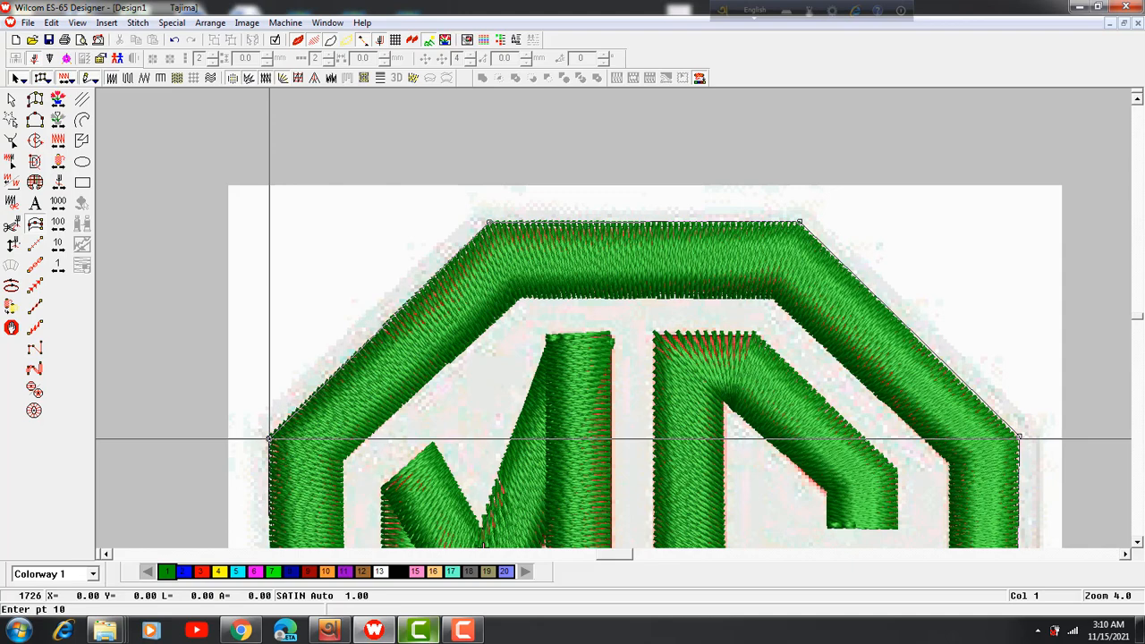
{"action": "key", "text": "Return"}
{"action": "scroll", "coordinate": [270, 438], "scroll_direction": "up", "scroll_amount": 2}
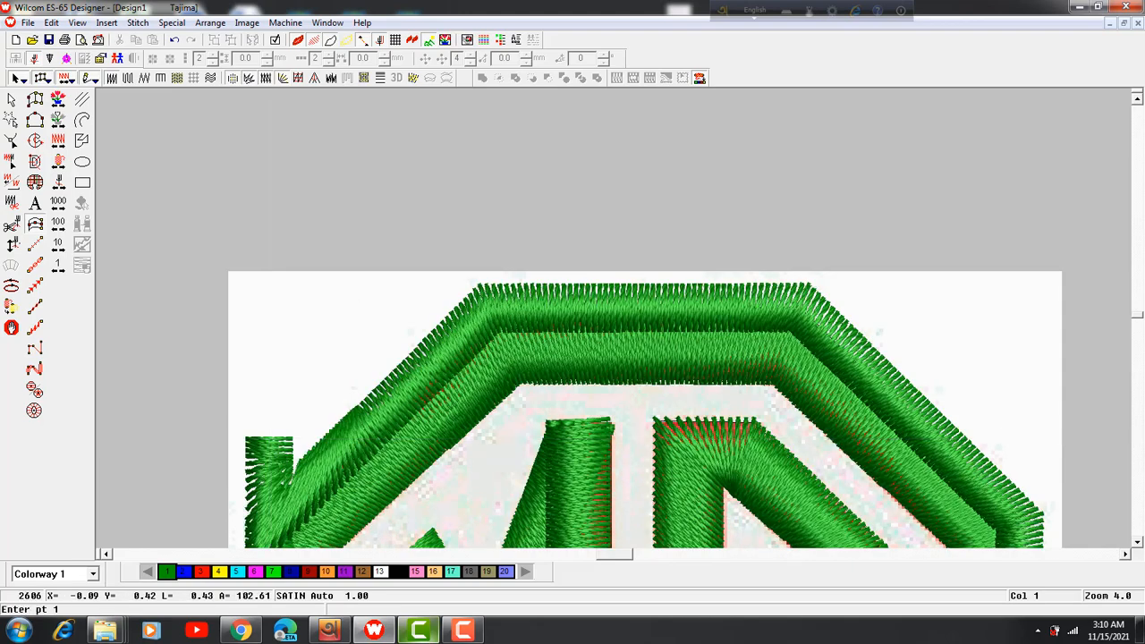
{"action": "scroll", "coordinate": [396, 357], "scroll_direction": "down", "scroll_amount": 4}
- Reshape the edging column to remove the stub at its upper-left corner and narrow its width to about 1.1 mm
{"action": "key", "text": "shift+z"}
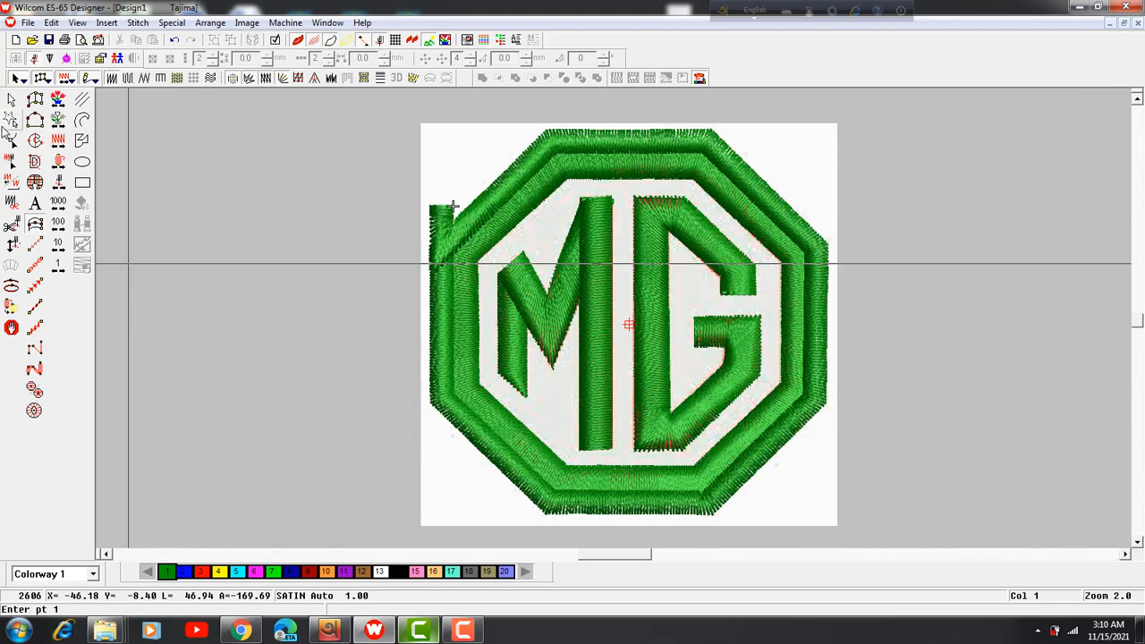
{"action": "left_click", "coordinate": [10, 141]}
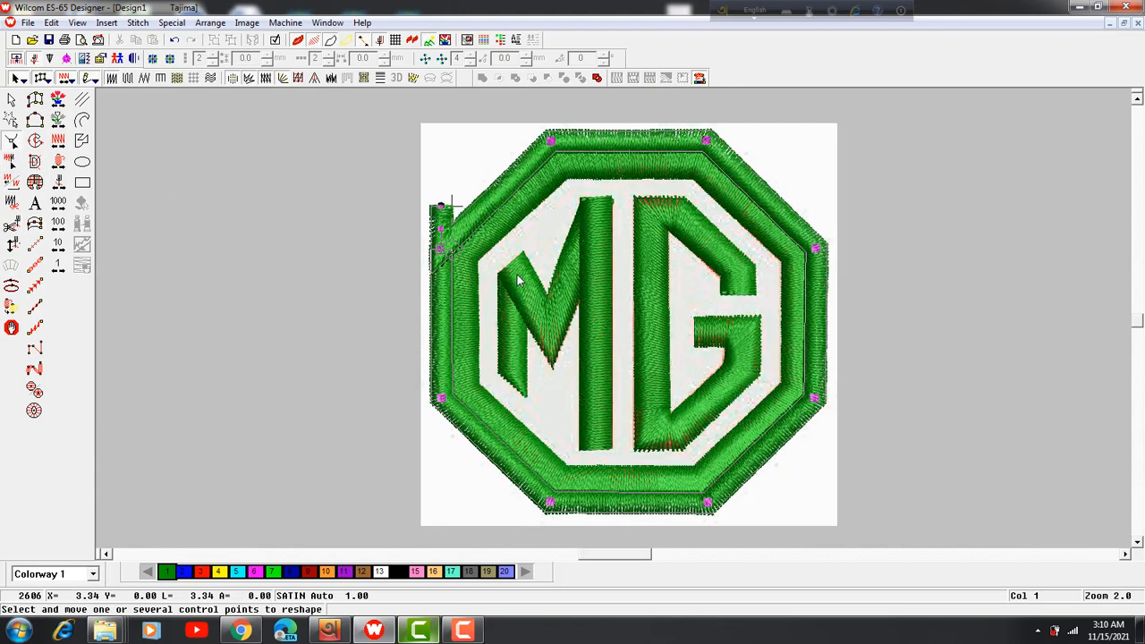
{"action": "key", "text": "z"}
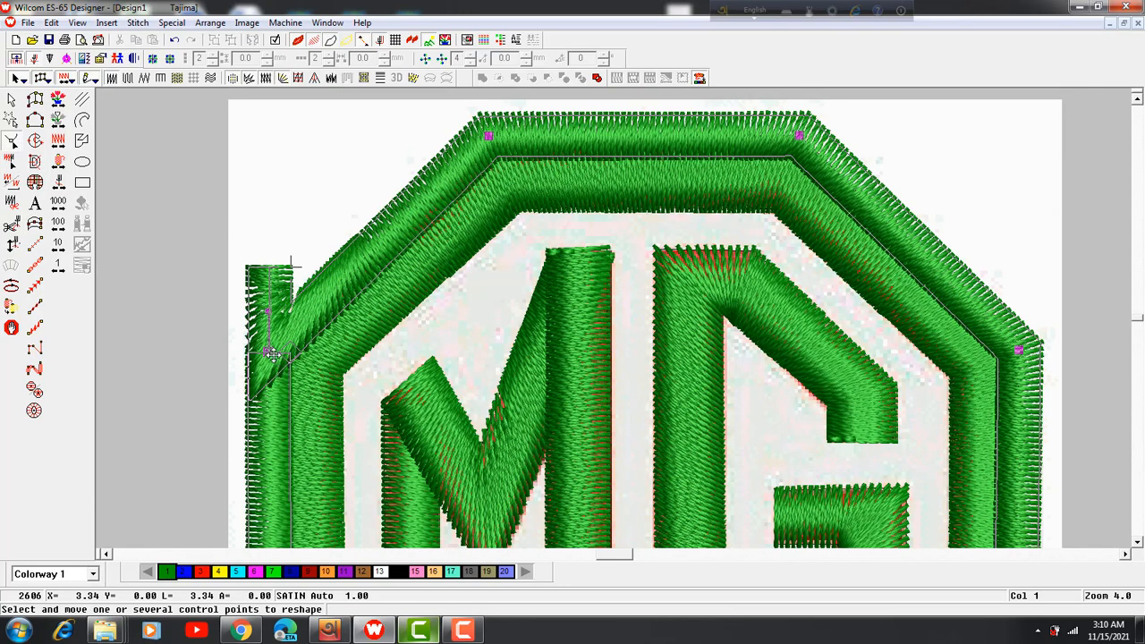
{"action": "left_click_drag", "start_coordinate": [291, 262], "coordinate": [268, 312]}
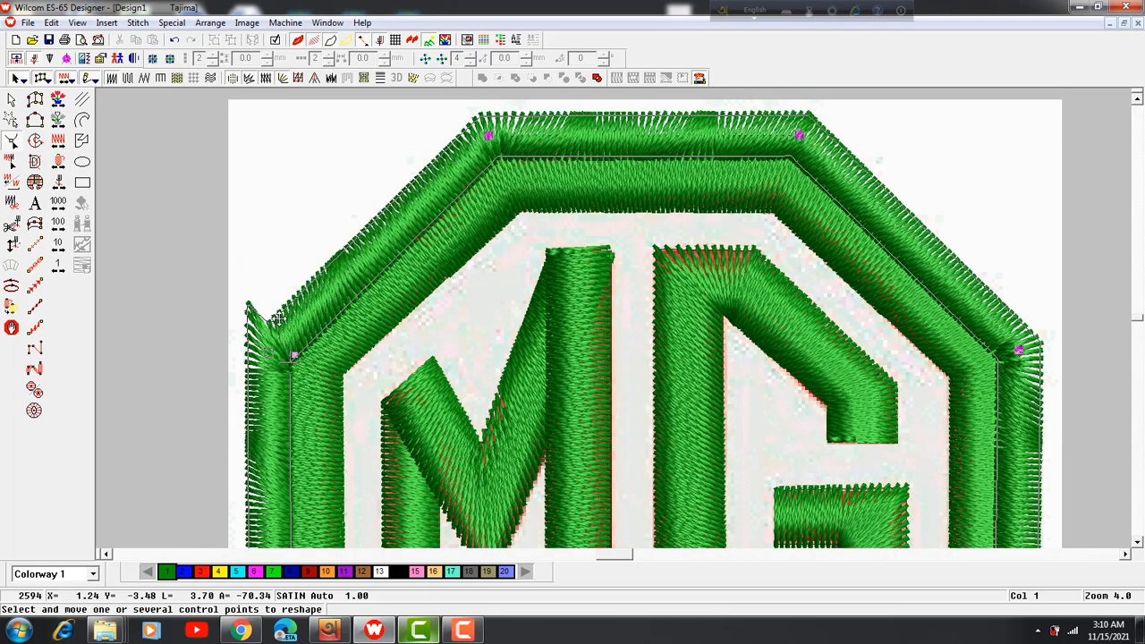
{"action": "mouse_move", "coordinate": [296, 348]}
{"action": "left_mouse_down"}
{"action": "mouse_move", "coordinate": [300, 359]}
{"action": "mouse_move", "coordinate": [294, 332]}
{"action": "left_mouse_up"}
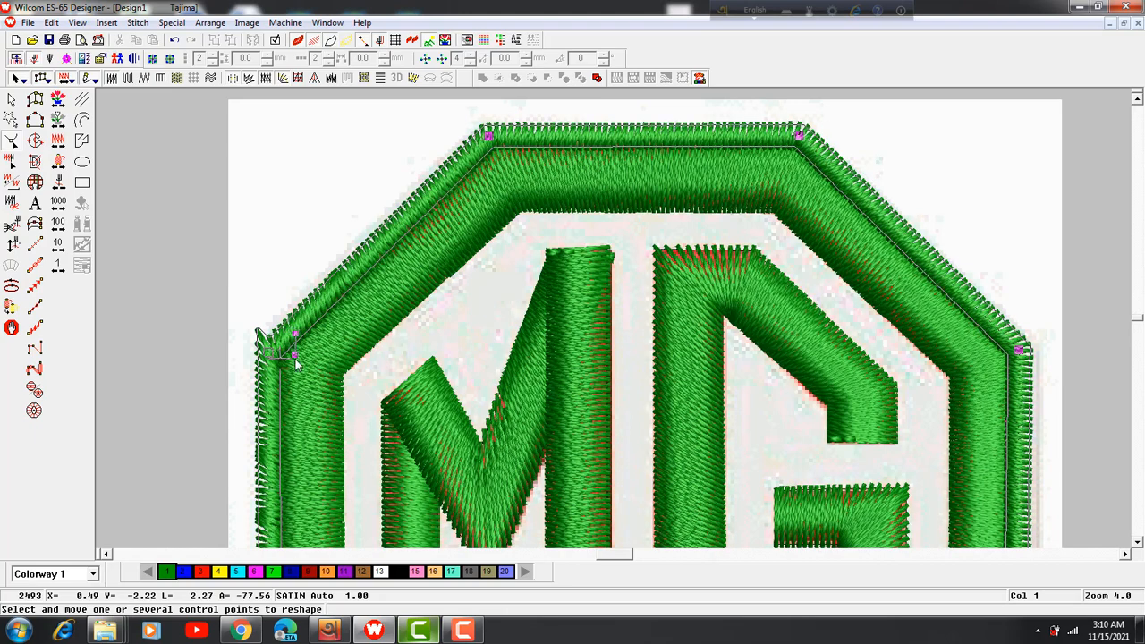
{"action": "left_click_drag", "start_coordinate": [298, 358], "coordinate": [299, 359]}
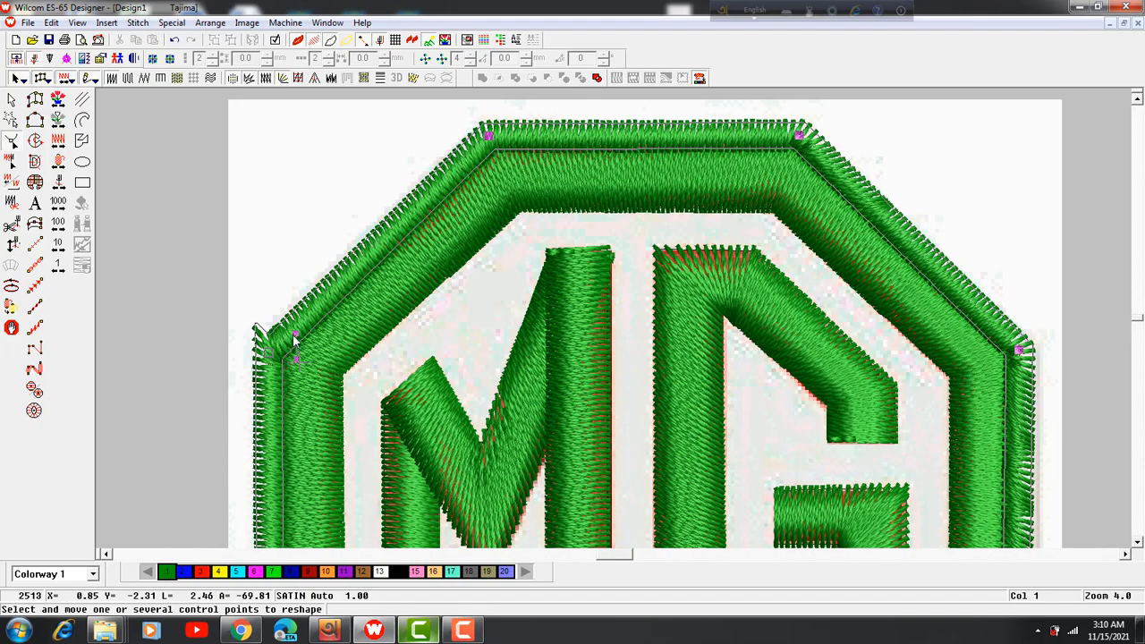
{"action": "left_click_drag", "start_coordinate": [334, 372], "coordinate": [334, 374]}
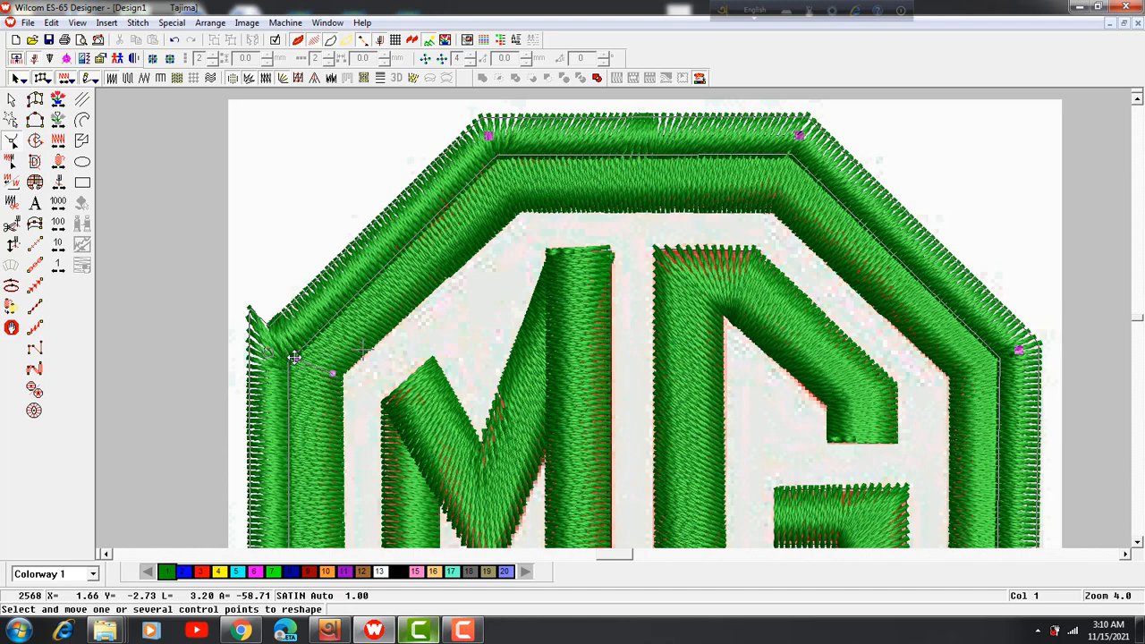
{"action": "key", "text": "Return"}
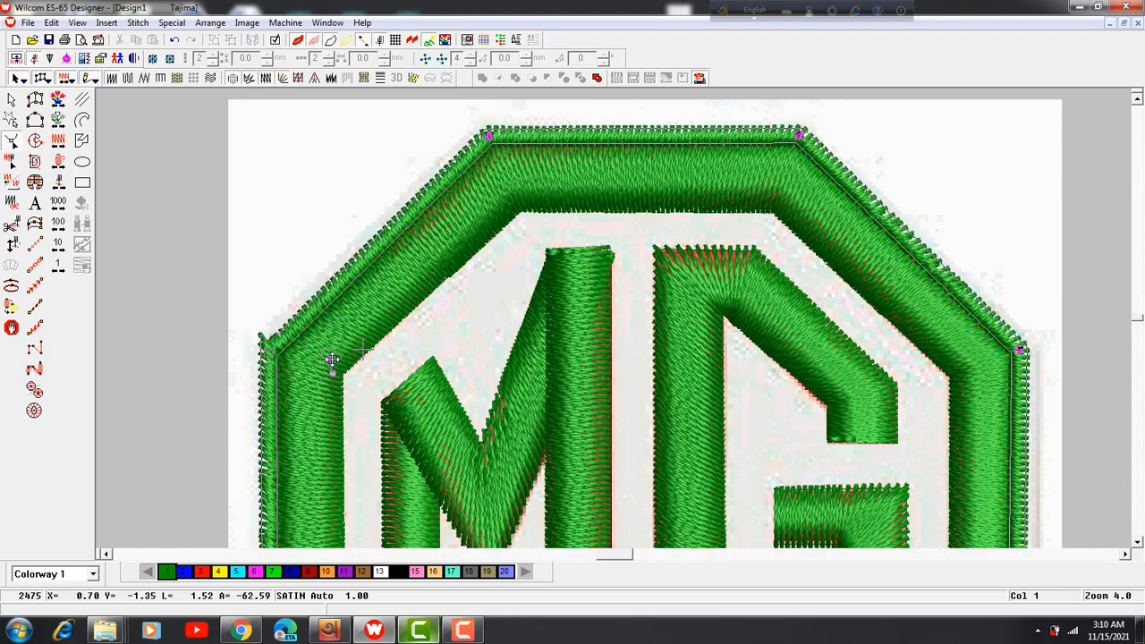
{"action": "left_click_drag", "start_coordinate": [266, 348], "coordinate": [290, 352]}
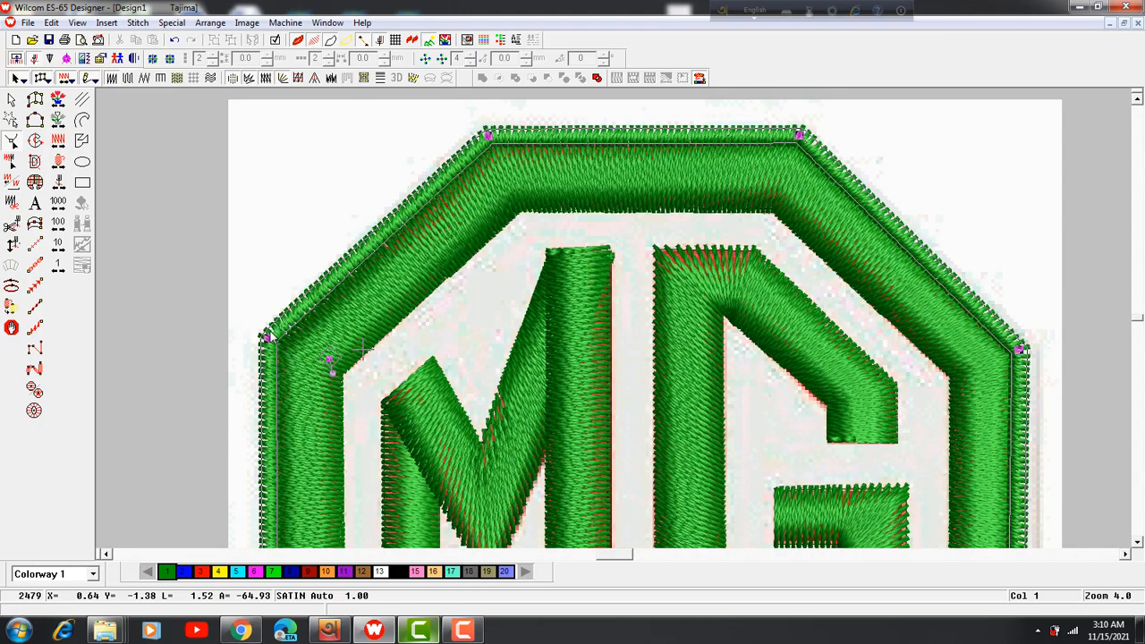
- Set the outer edging column's width to 1 mm in its object properties
{"action": "key", "text": "shift+z"}
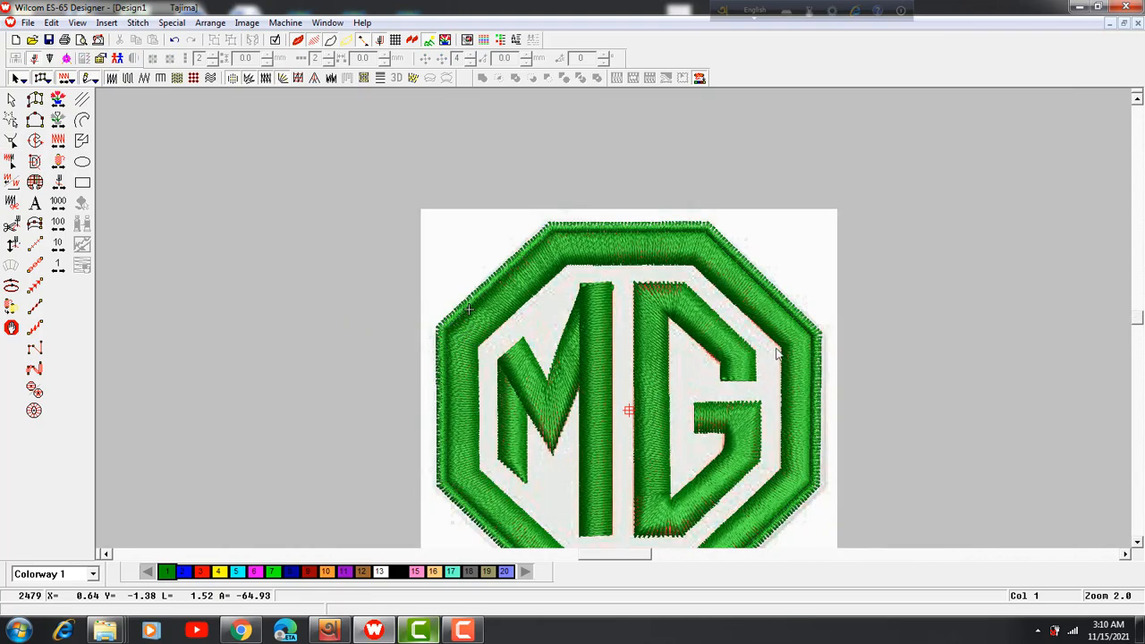
{"action": "key", "text": "z"}
{"action": "left_click", "coordinate": [376, 237]}
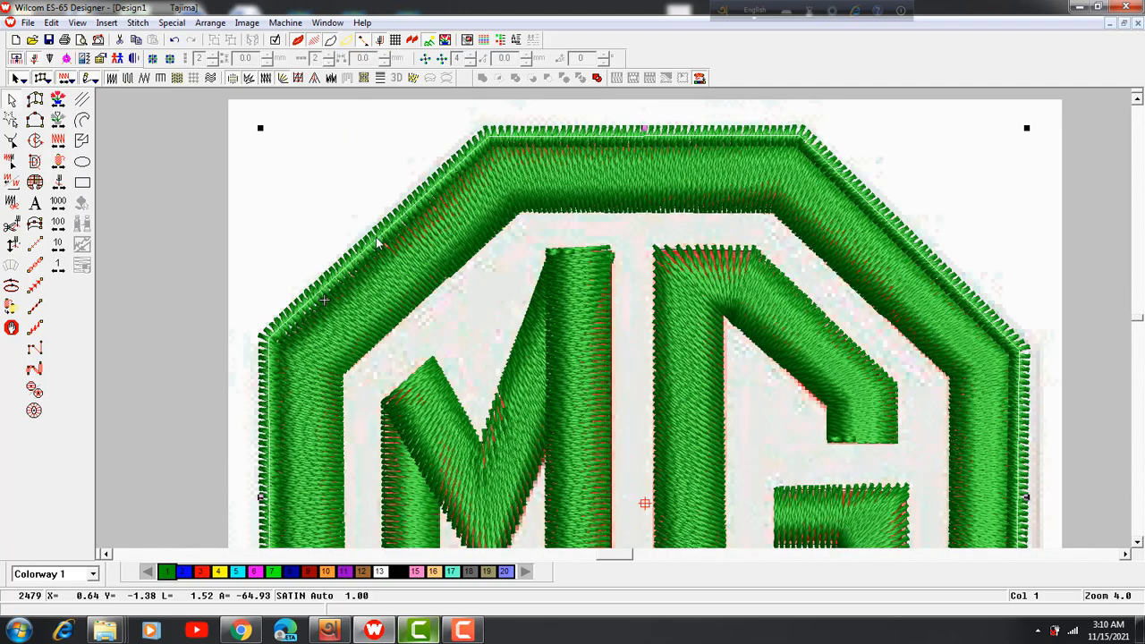
{"action": "right_click", "coordinate": [375, 237]}
{"action": "left_click", "coordinate": [411, 244]}
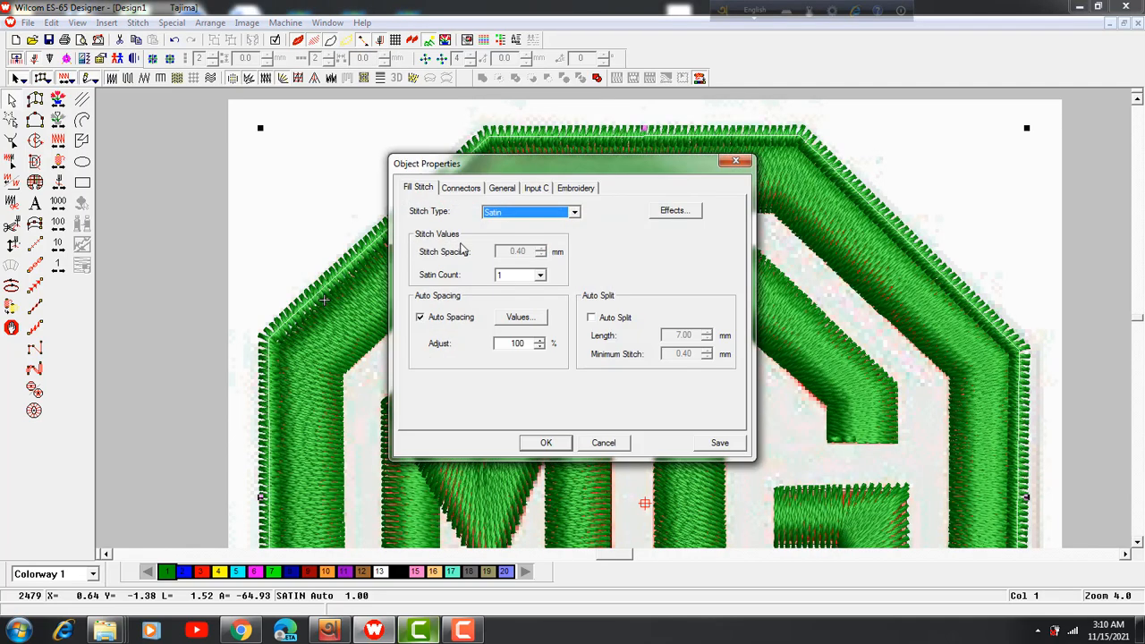
{"action": "left_click", "coordinate": [537, 189]}
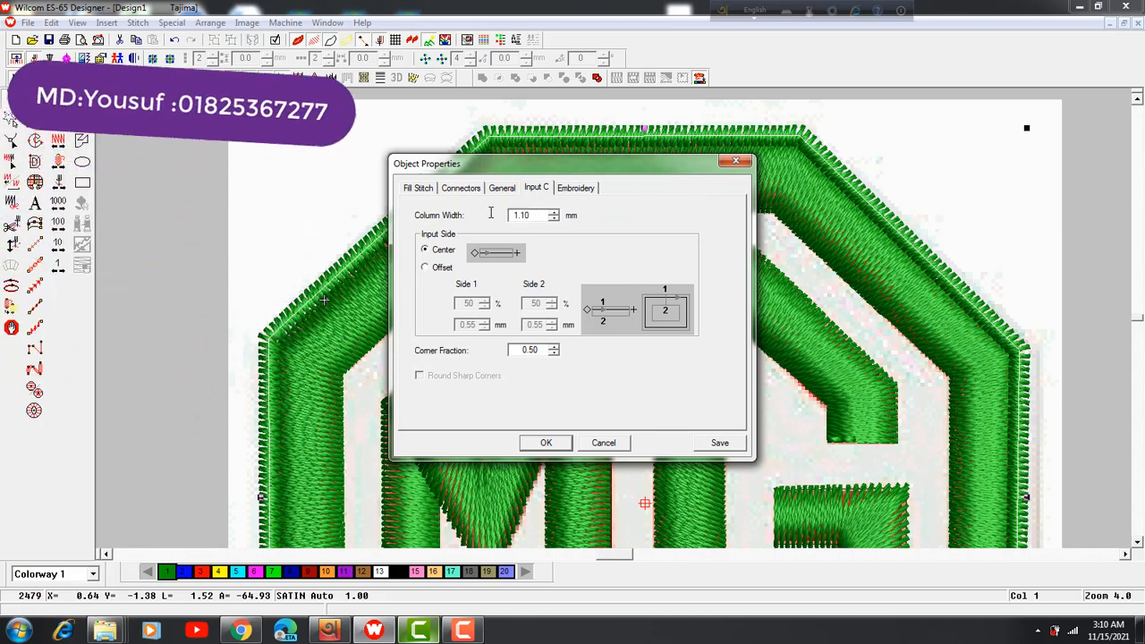
{"action": "type", "text": "3"}
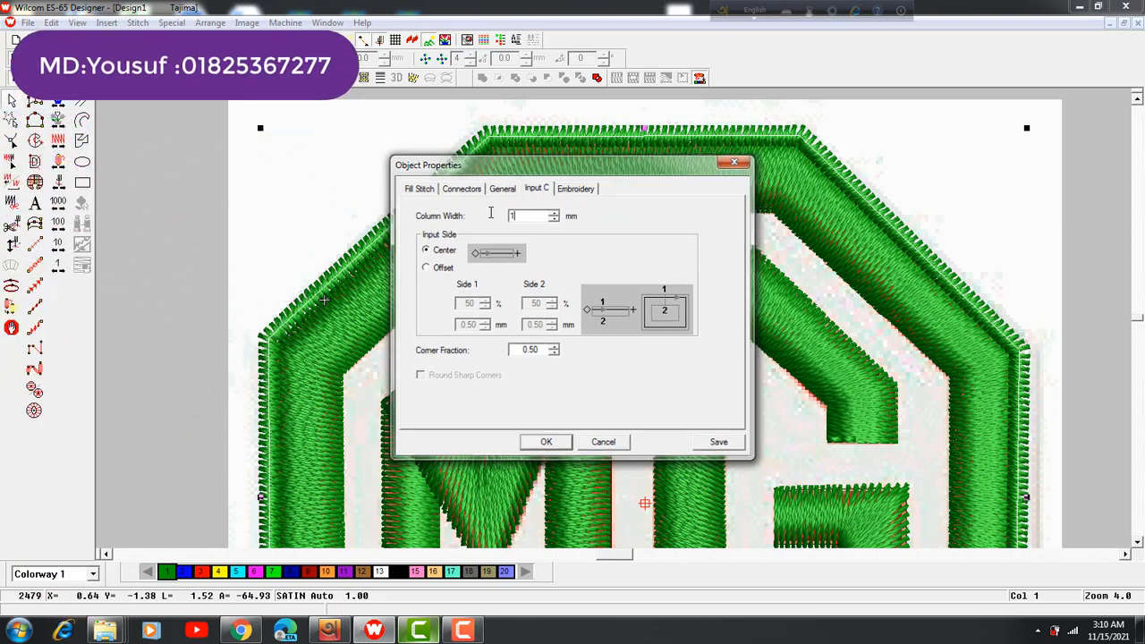
{"action": "key", "text": "Return"}
{"action": "key", "text": "shift+z"}
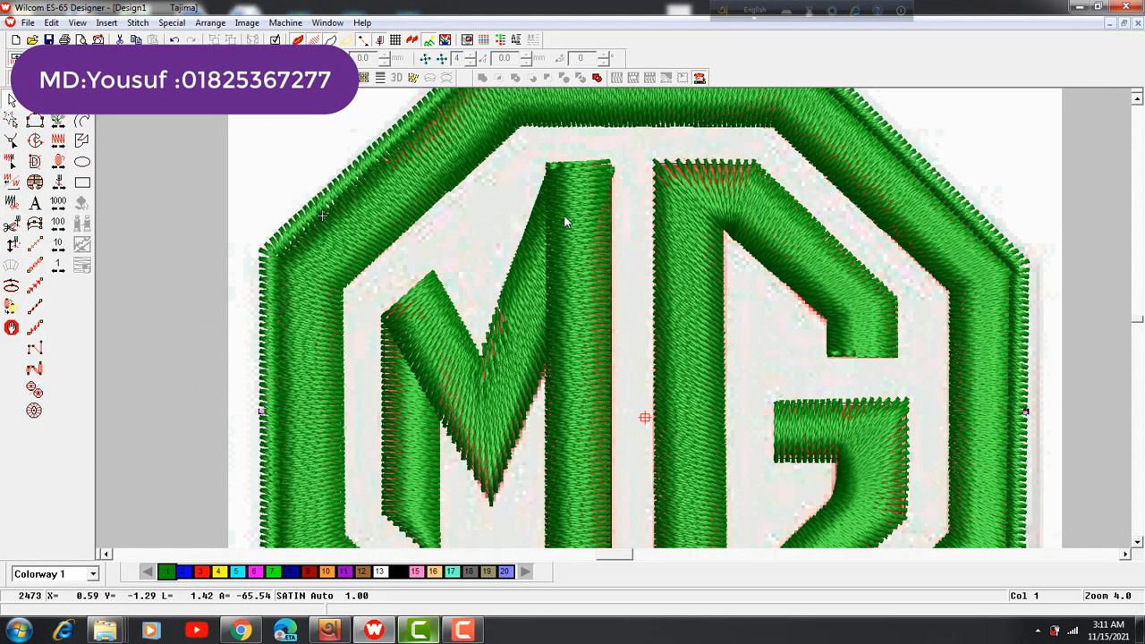
{"action": "key", "text": "Escape"}
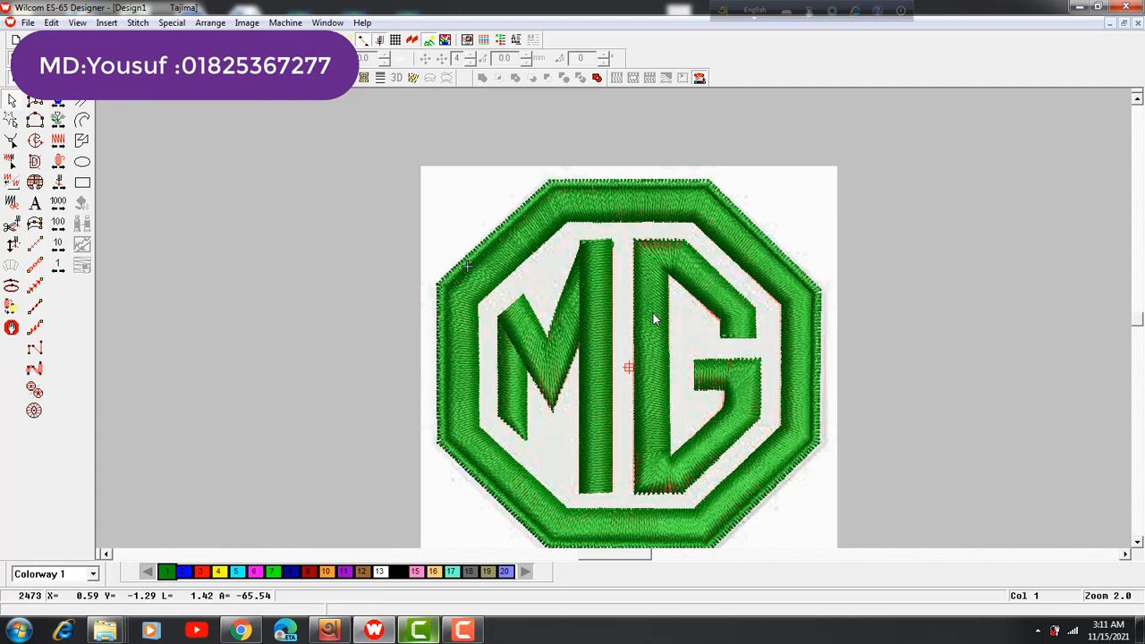
- Recolour the outer edging column with blue thread colour 2 and deselect it
{"action": "key", "text": "z"}
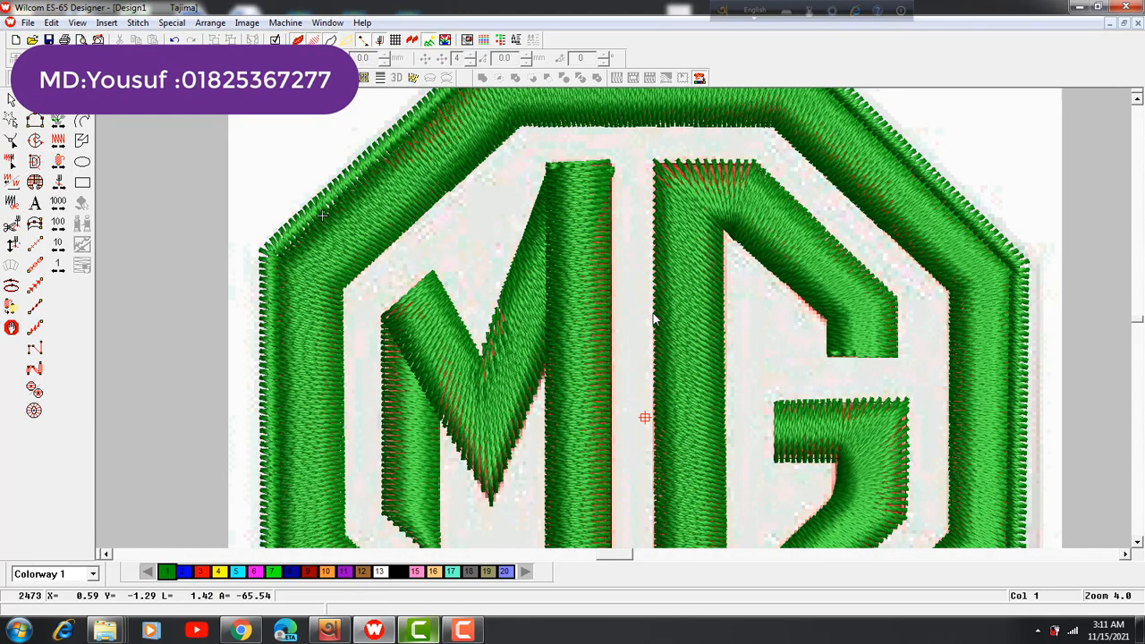
{"action": "key", "text": "shift+z"}
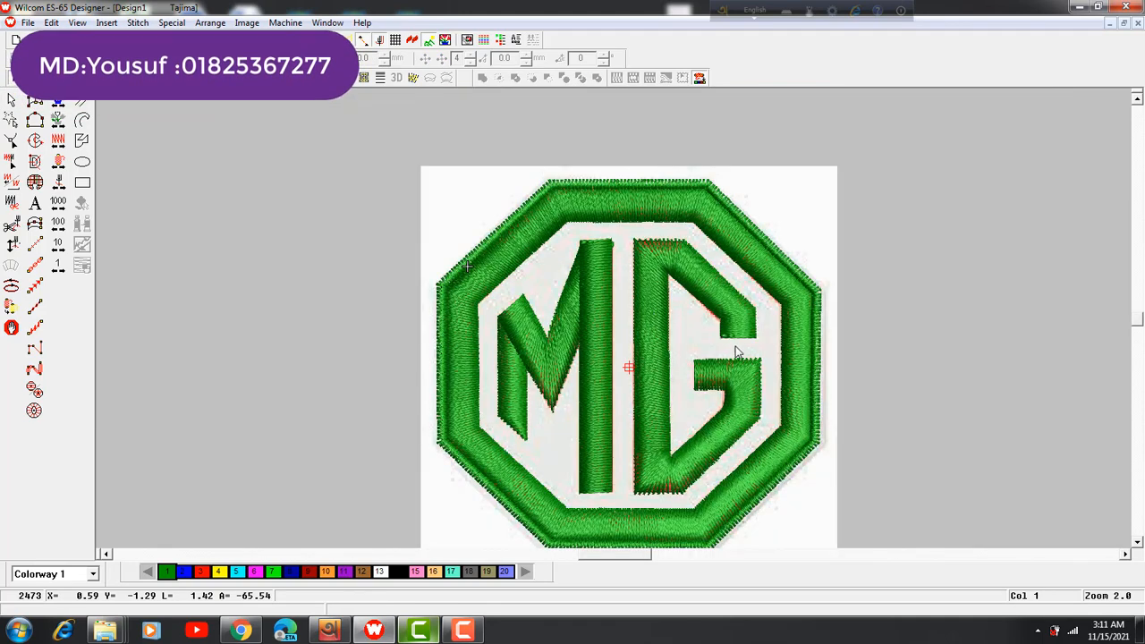
{"action": "scroll", "coordinate": [715, 347], "scroll_direction": "down", "scroll_amount": 2}
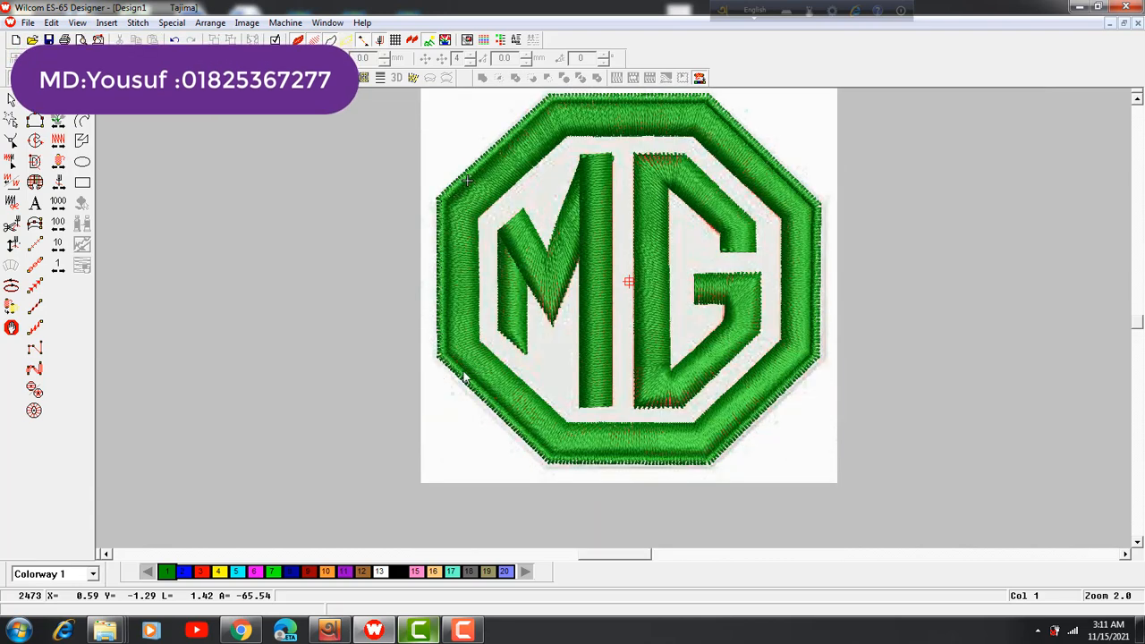
{"action": "left_click", "coordinate": [463, 377]}
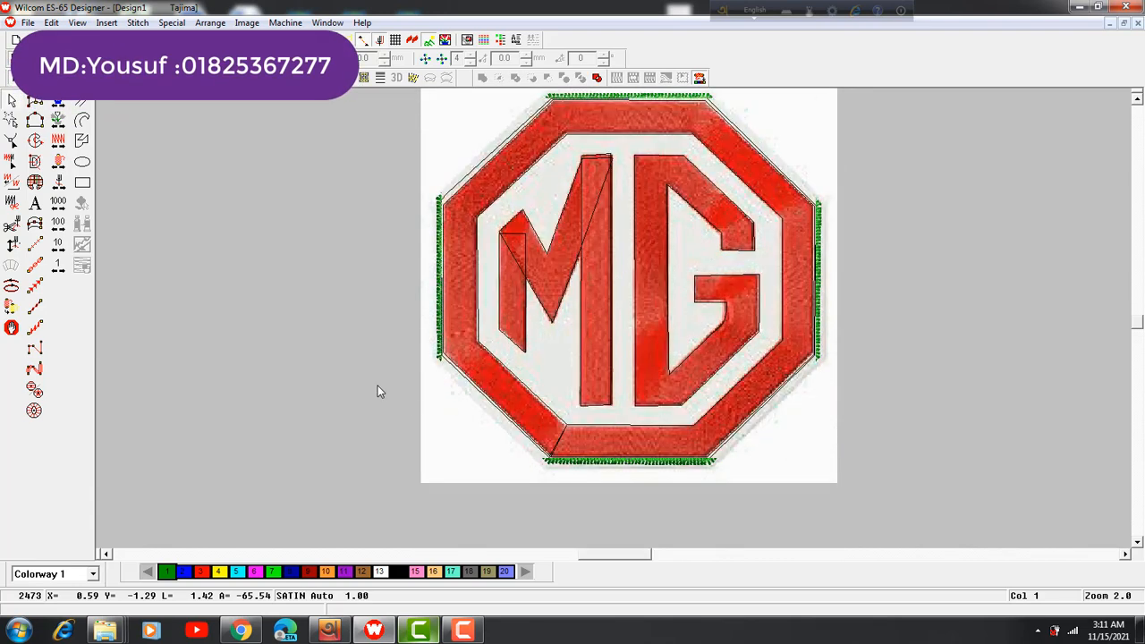
{"action": "left_click", "coordinate": [461, 377]}
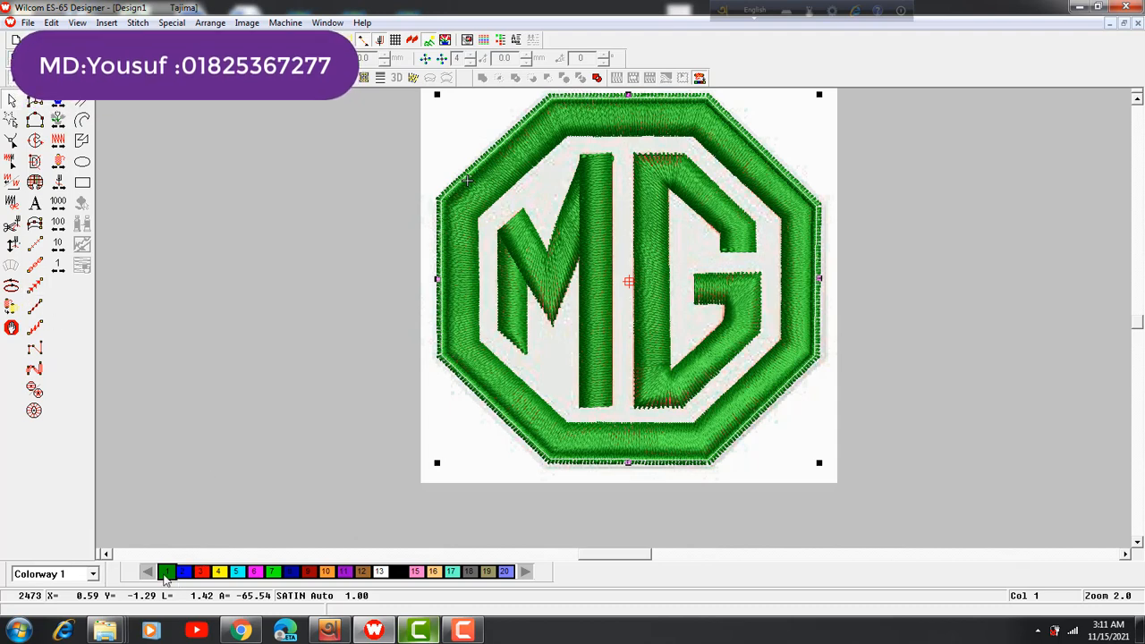
{"action": "left_click", "coordinate": [184, 573]}
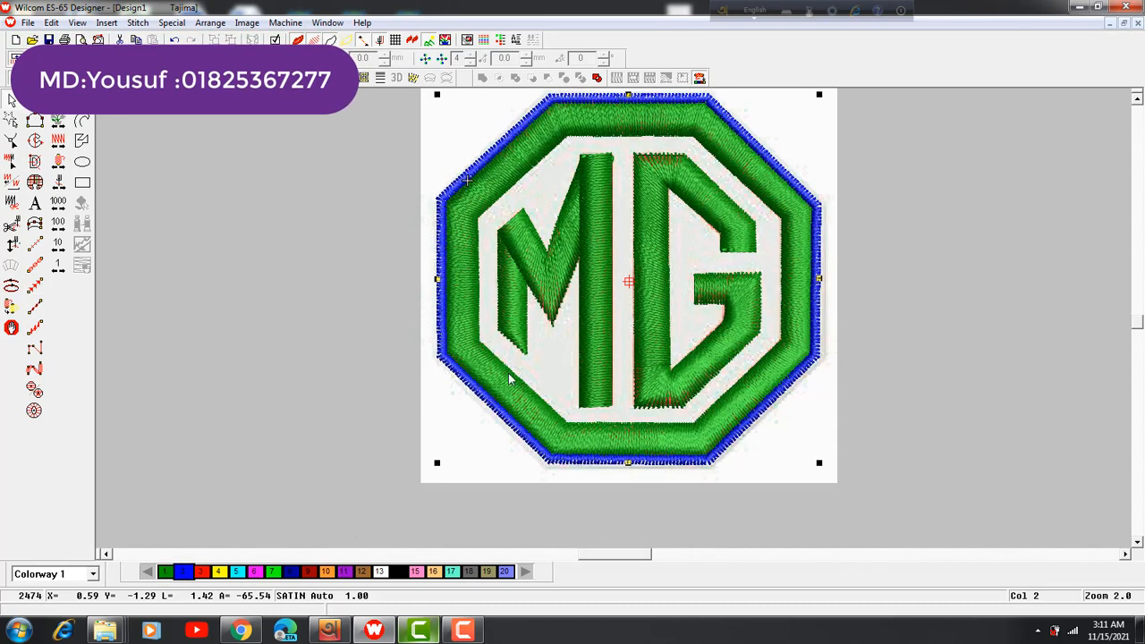
{"action": "left_click", "coordinate": [778, 436]}
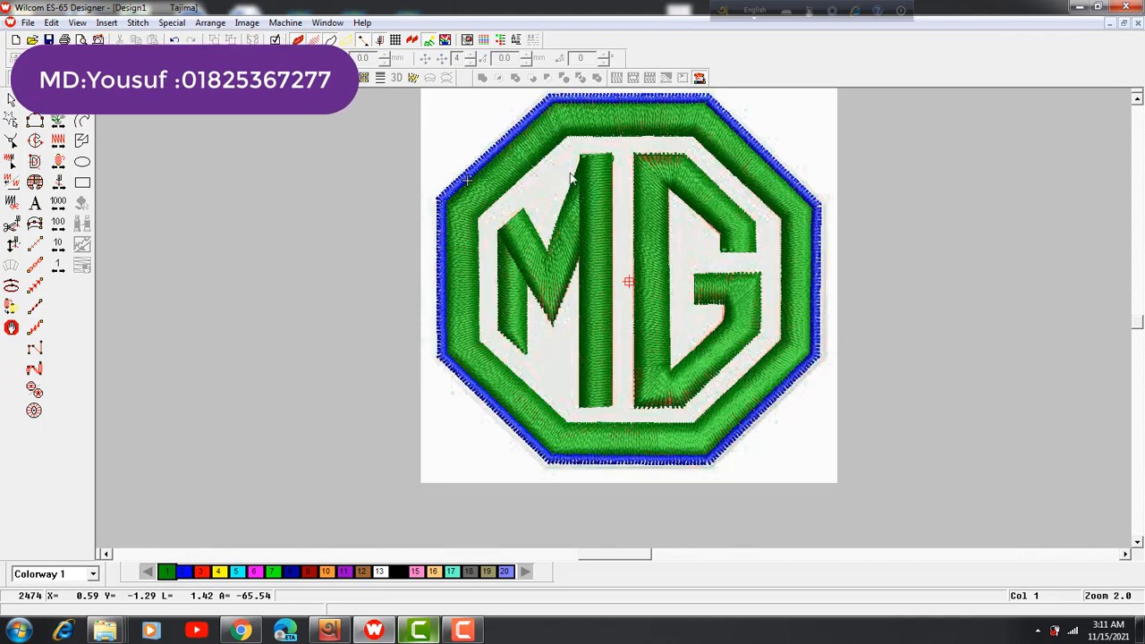
- Switch the design from the rendered view to plain stitches and travel to the start of the design
{"action": "key", "text": "ctrl+a"}
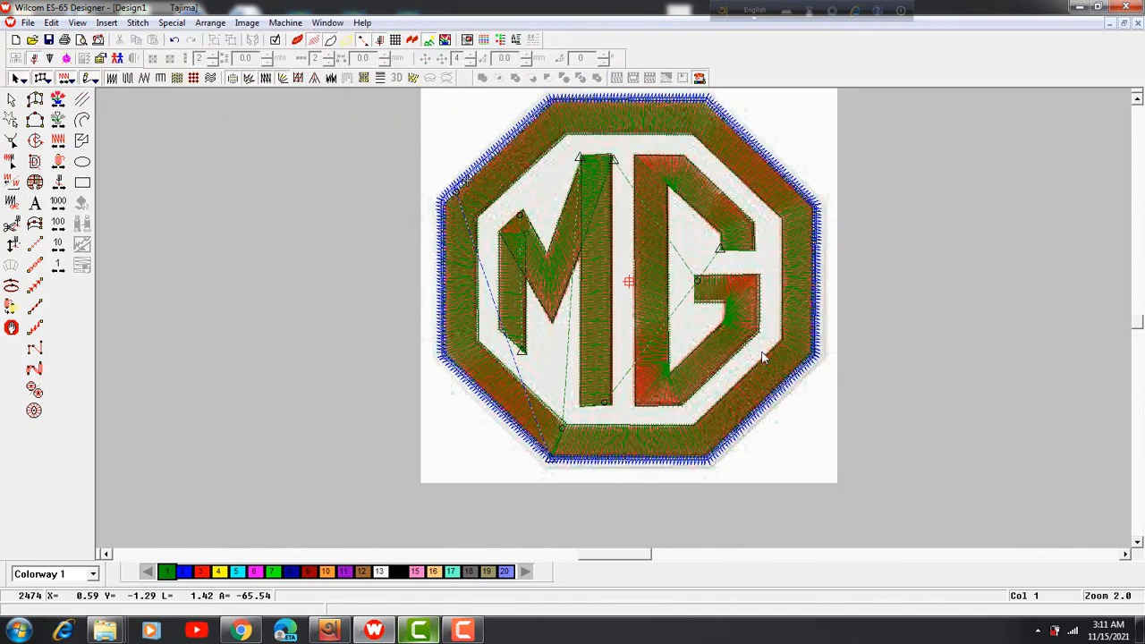
{"action": "left_click", "coordinate": [787, 410]}
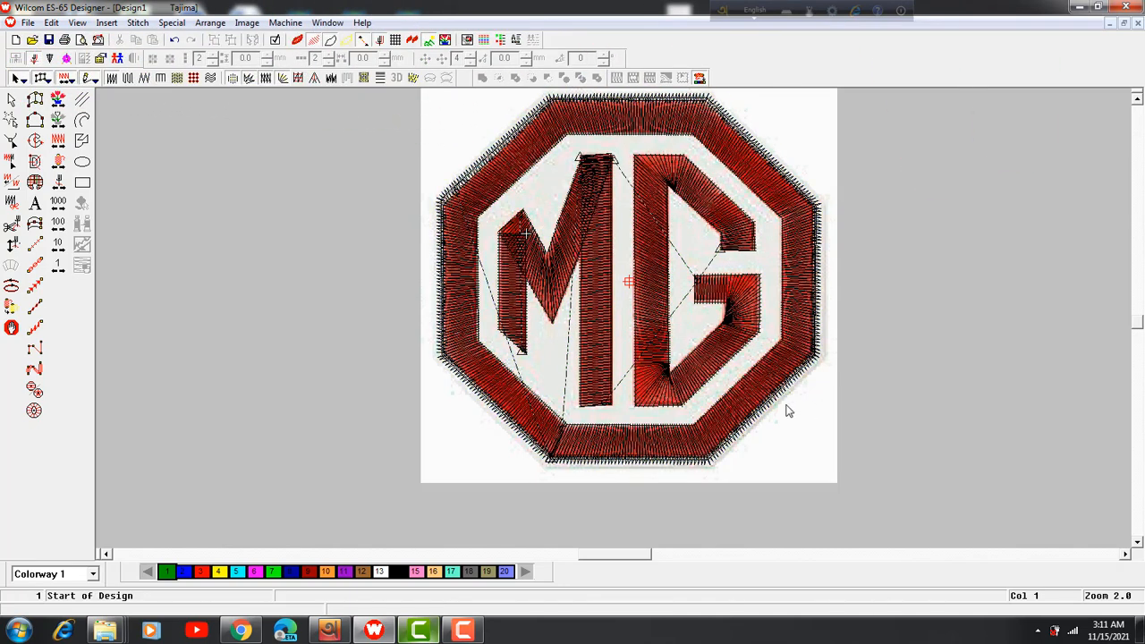
{"action": "key", "text": "Tab"}
- Resequence the M's left stem to the start of the design, with its exit point at its upper-right corner
{"action": "left_click", "coordinate": [526, 341]}
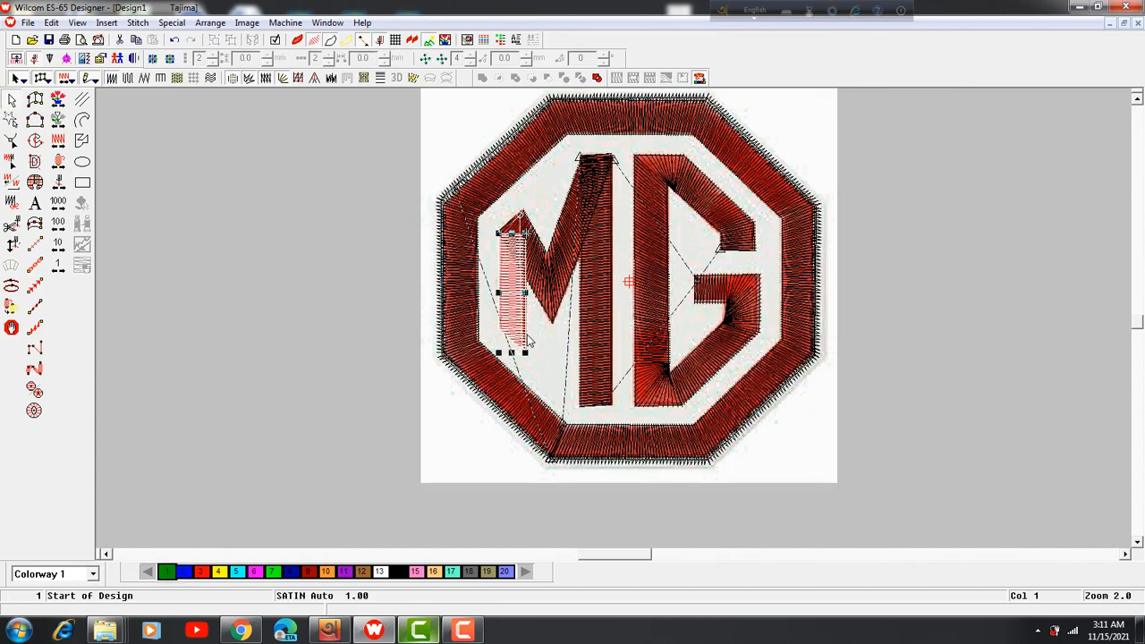
{"action": "key", "text": "h"}
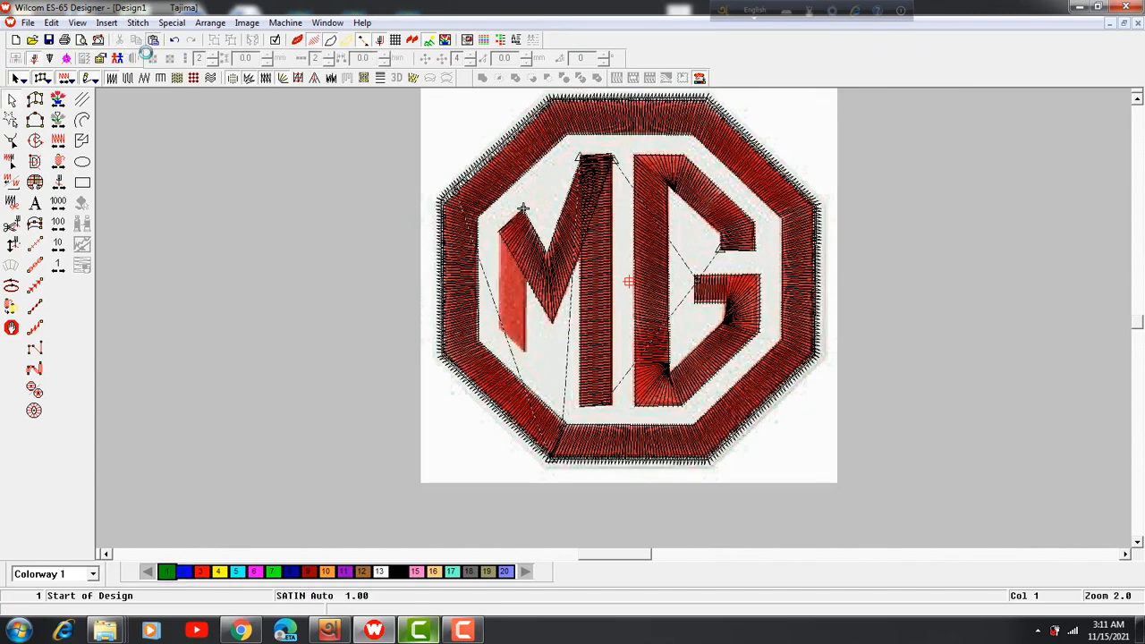
{"action": "key", "text": "h"}
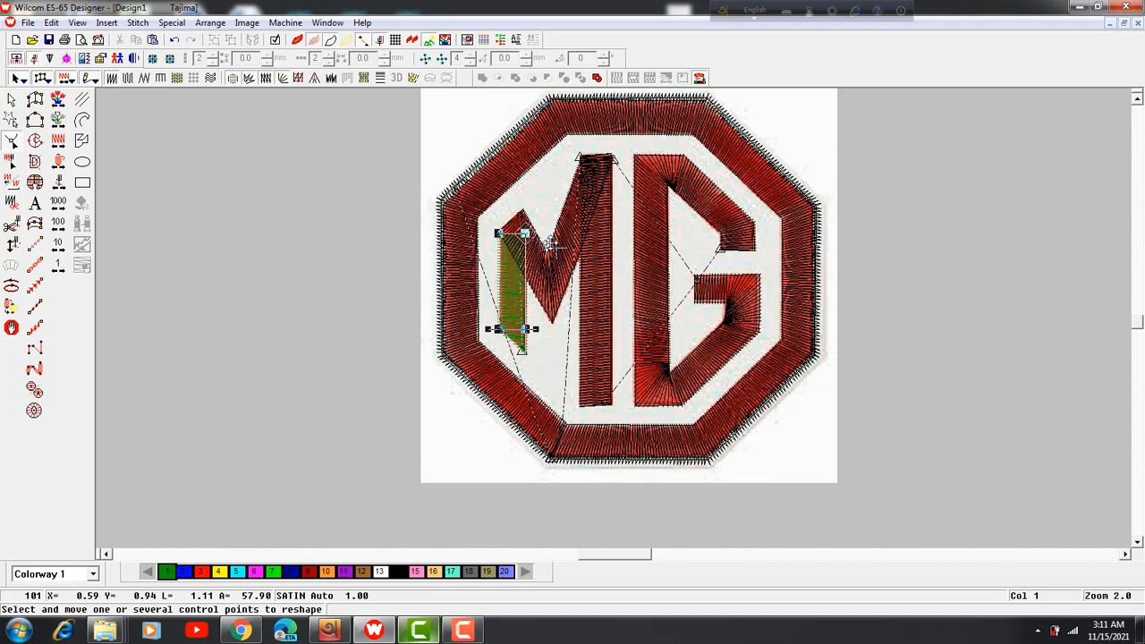
{"action": "left_click_drag", "start_coordinate": [526, 234], "coordinate": [498, 234]}
{"action": "left_click", "coordinate": [11, 100]}
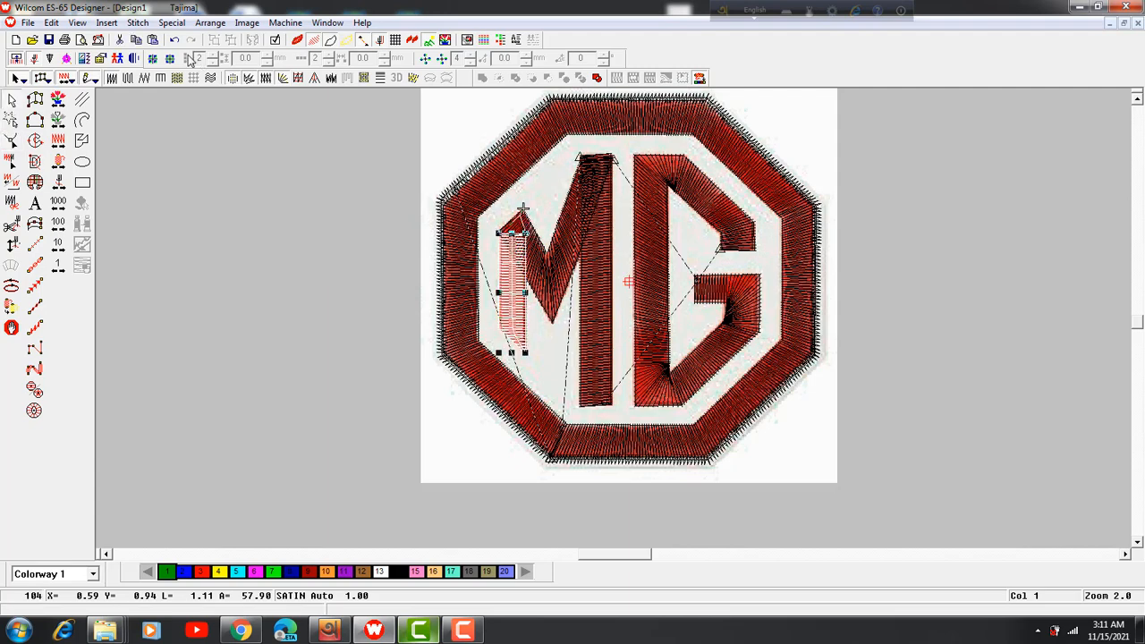
{"action": "left_click", "coordinate": [173, 40]}
- Resequence the M's V-shaped stroke right after the left stem, entering at its upper-left tip and exiting at its upper-right corner
{"action": "left_click", "coordinate": [544, 248]}
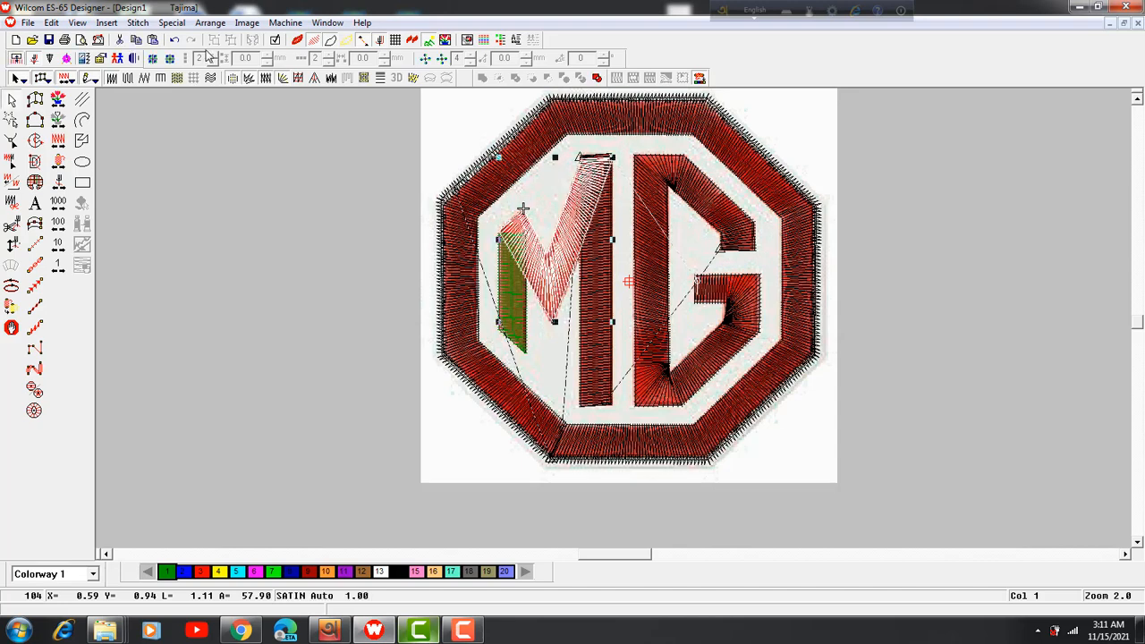
{"action": "left_click", "coordinate": [174, 40]}
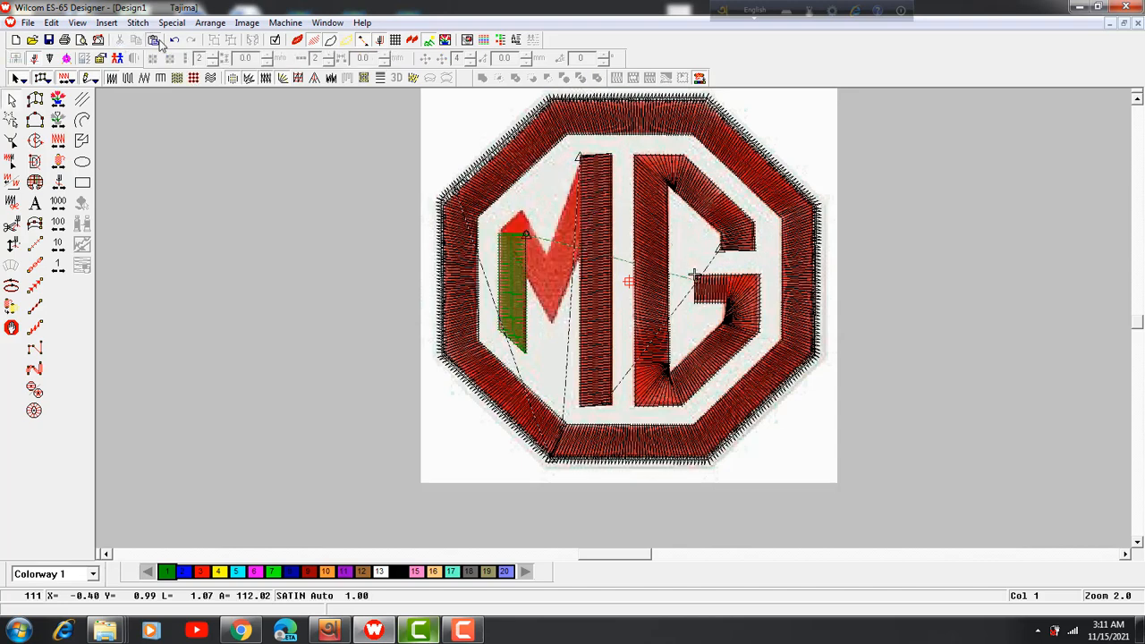
{"action": "left_click", "coordinate": [12, 141]}
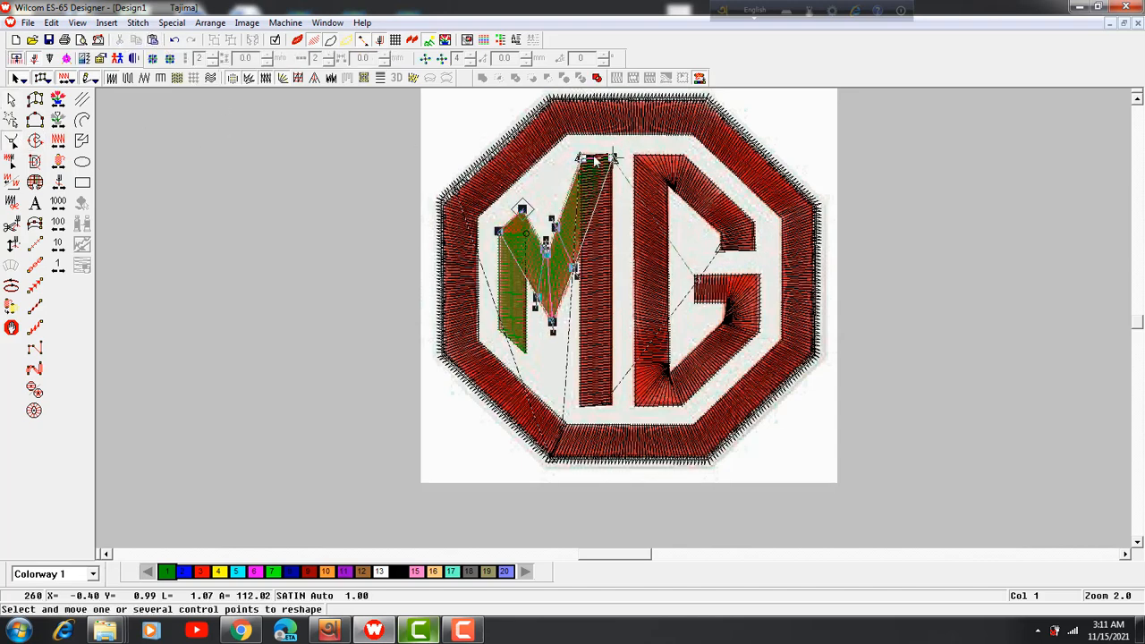
{"action": "left_click_drag", "start_coordinate": [532, 217], "coordinate": [532, 220]}
{"action": "key", "text": "Escape"}
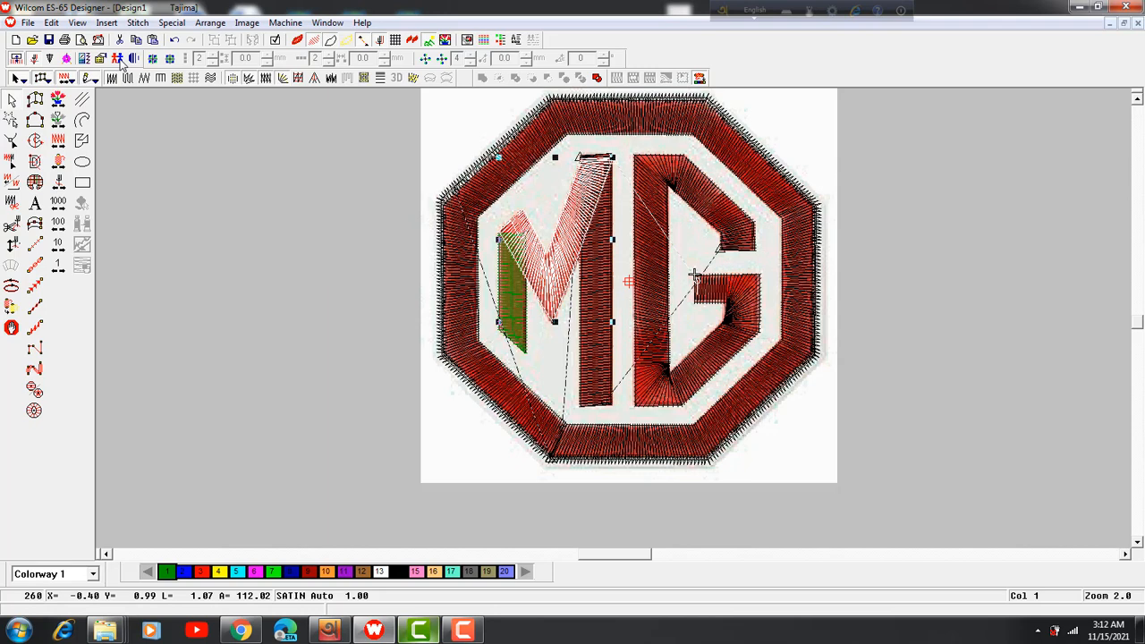
{"action": "left_click", "coordinate": [119, 40]}
{"action": "left_click", "coordinate": [152, 40]}
{"action": "key", "text": "Tab"}
{"action": "key", "text": "Escape"}
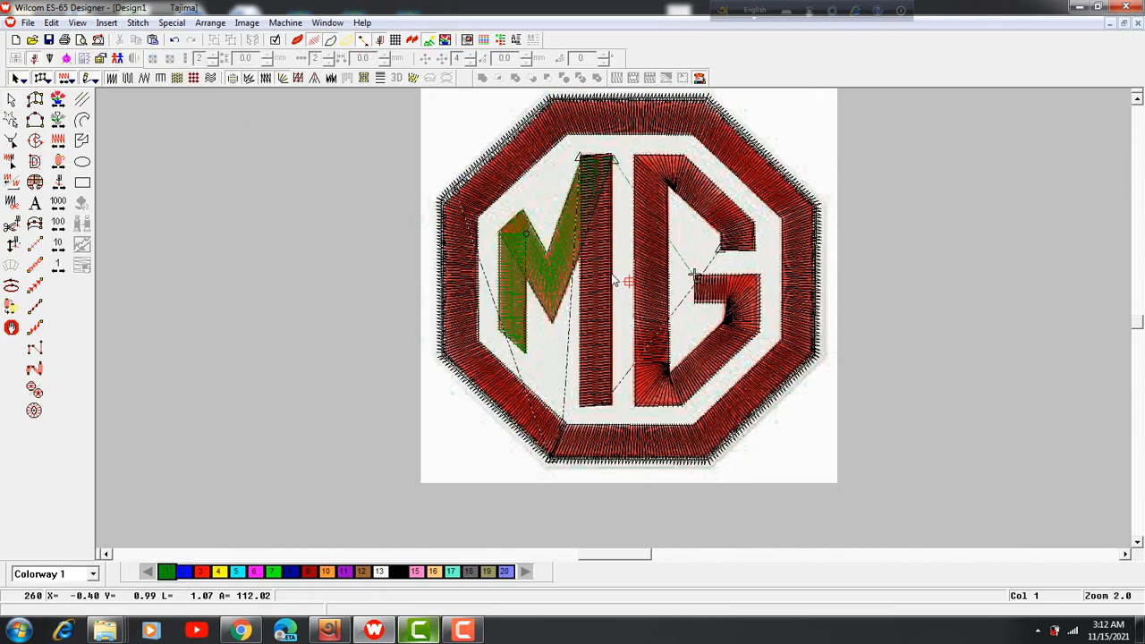
- Resequence the M's tall vertical bar after the V-shaped stroke, with its entry point at the top-left corner and exit at the top-right
{"action": "left_click", "coordinate": [614, 281]}
{"action": "left_click", "coordinate": [119, 40]}
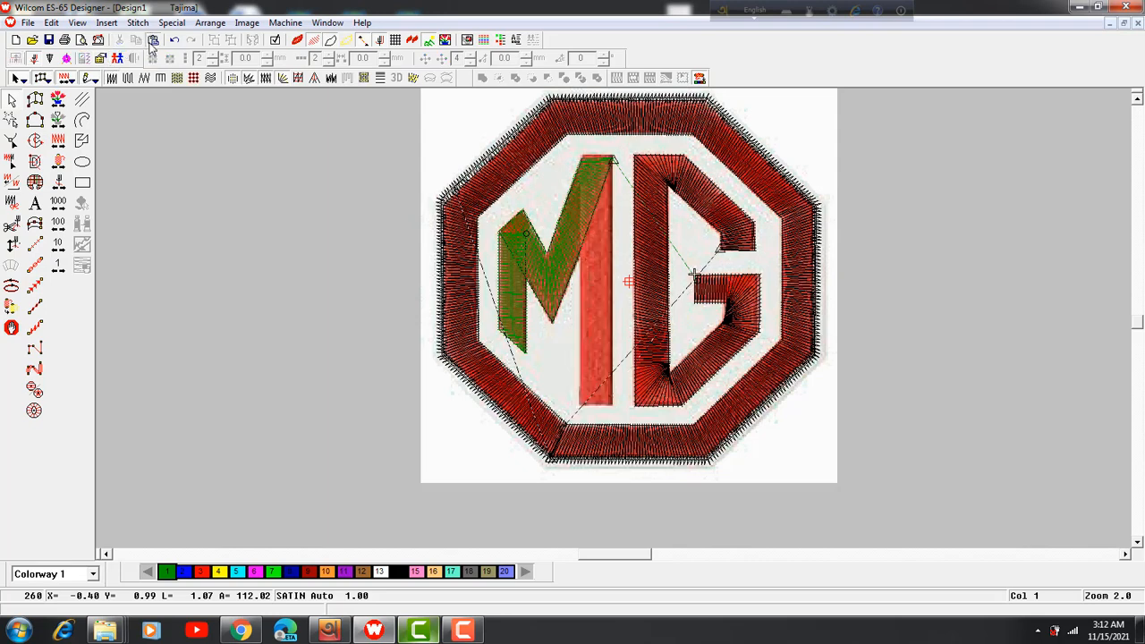
{"action": "left_click", "coordinate": [153, 40]}
{"action": "left_click", "coordinate": [12, 141]}
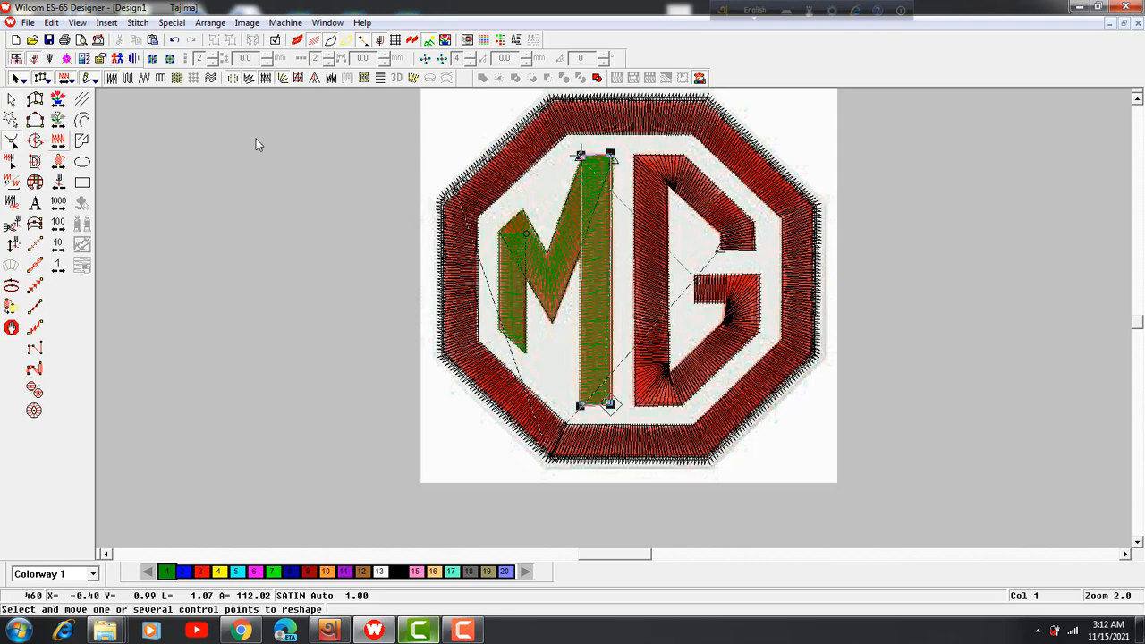
{"action": "left_click", "coordinate": [582, 154]}
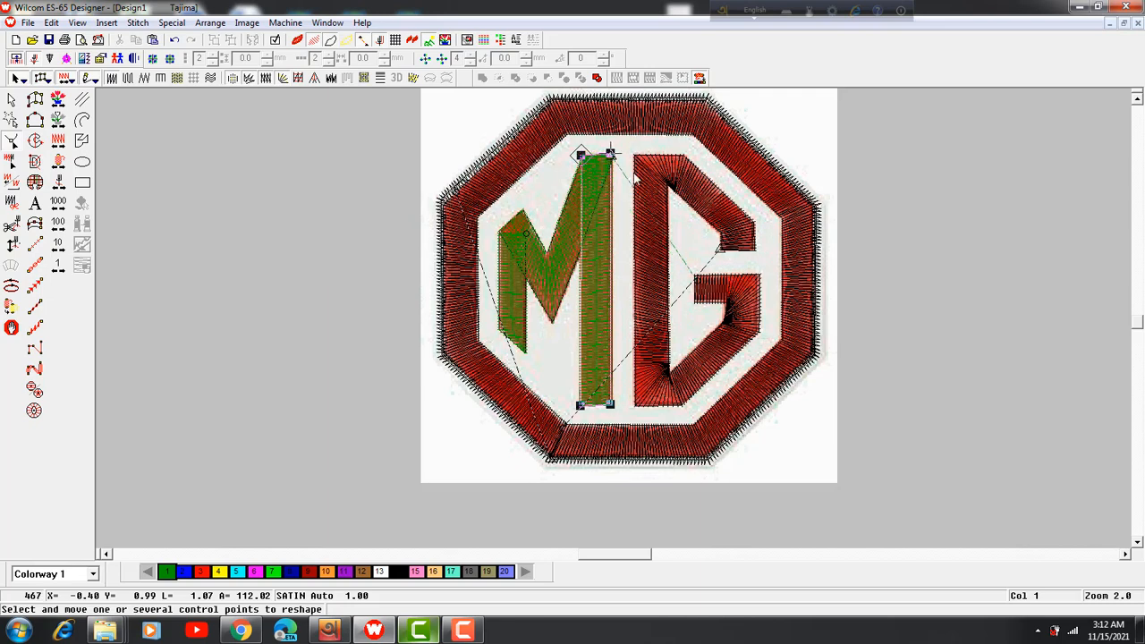
{"action": "left_click", "coordinate": [10, 140]}
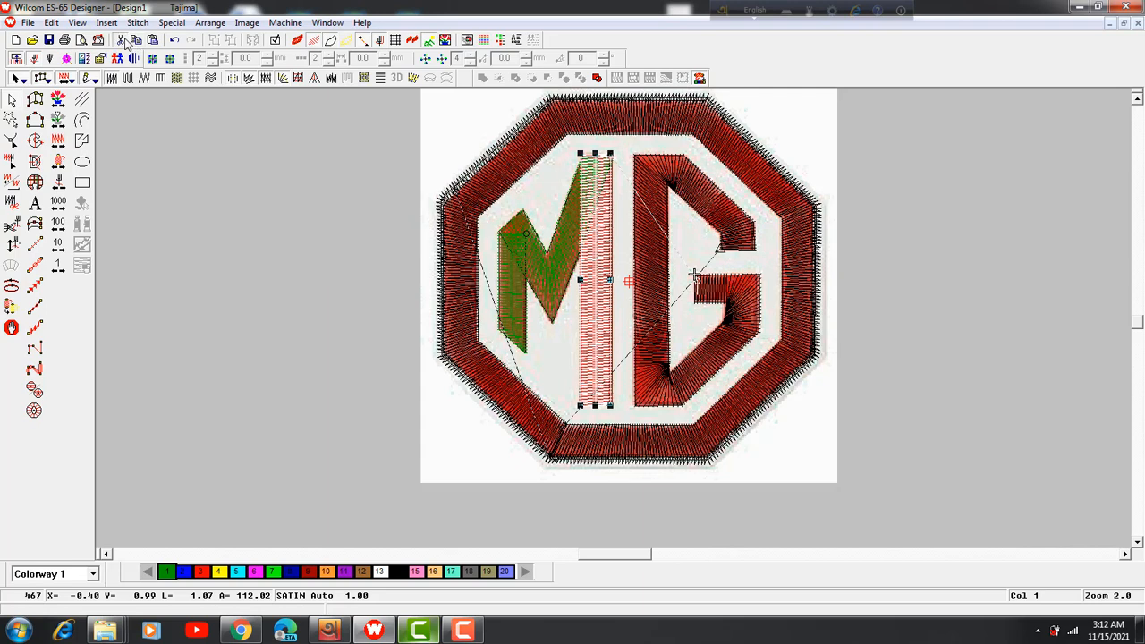
{"action": "left_click", "coordinate": [596, 179]}
- Cut the G column and paste it into the stitch sequence right after the M's vertical bar
{"action": "key", "text": "ctrl+a"}
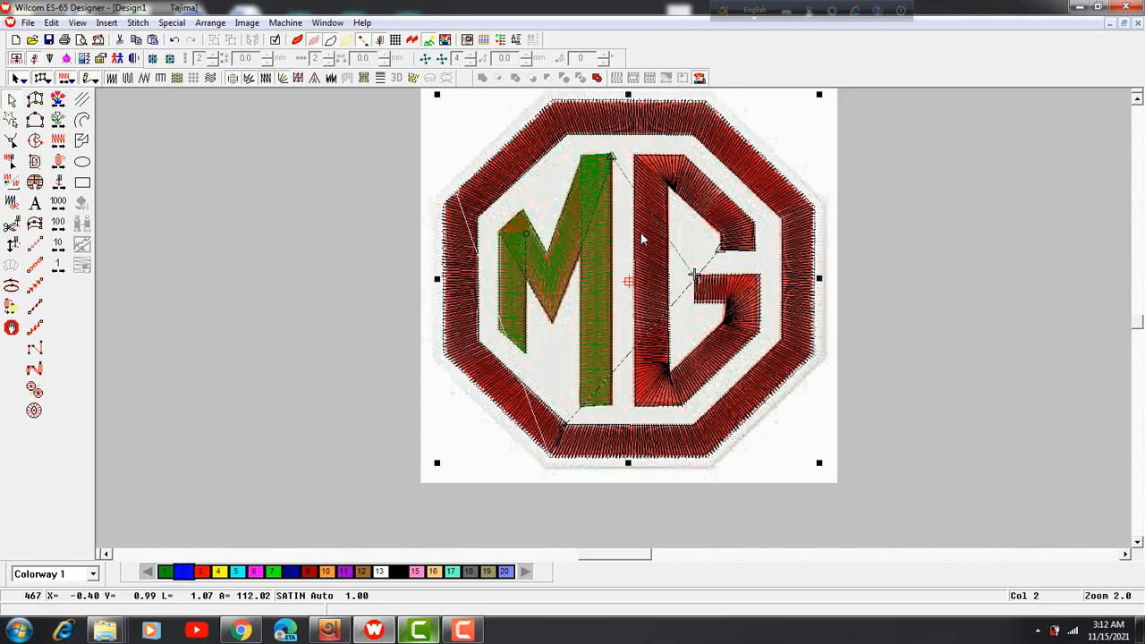
{"action": "left_click", "coordinate": [669, 190]}
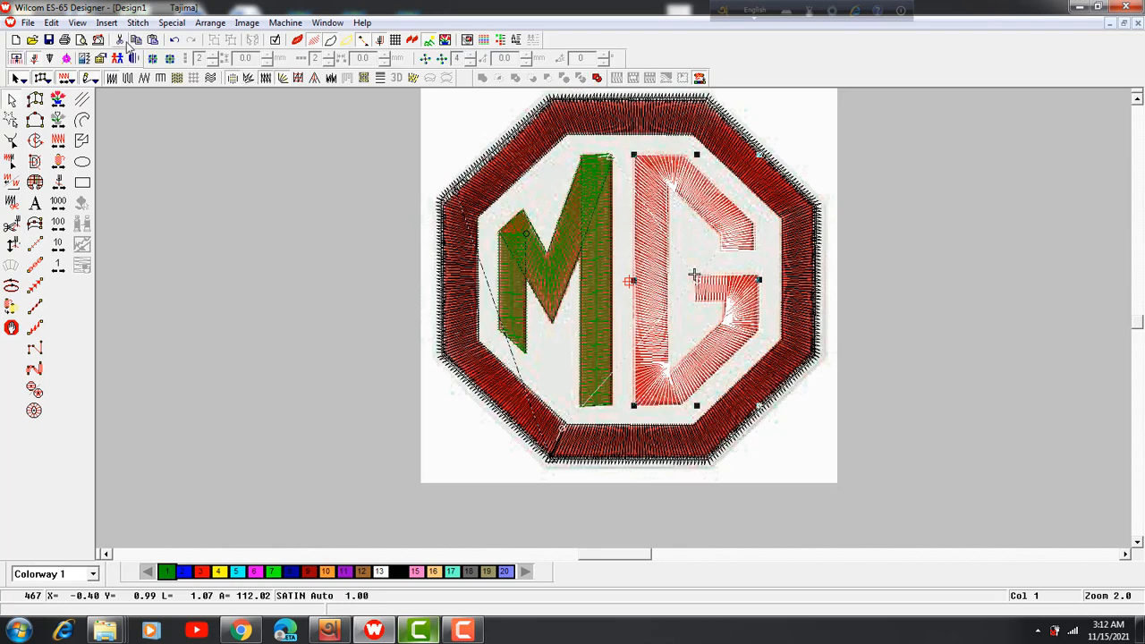
{"action": "left_click", "coordinate": [119, 40]}
{"action": "left_click", "coordinate": [152, 40]}
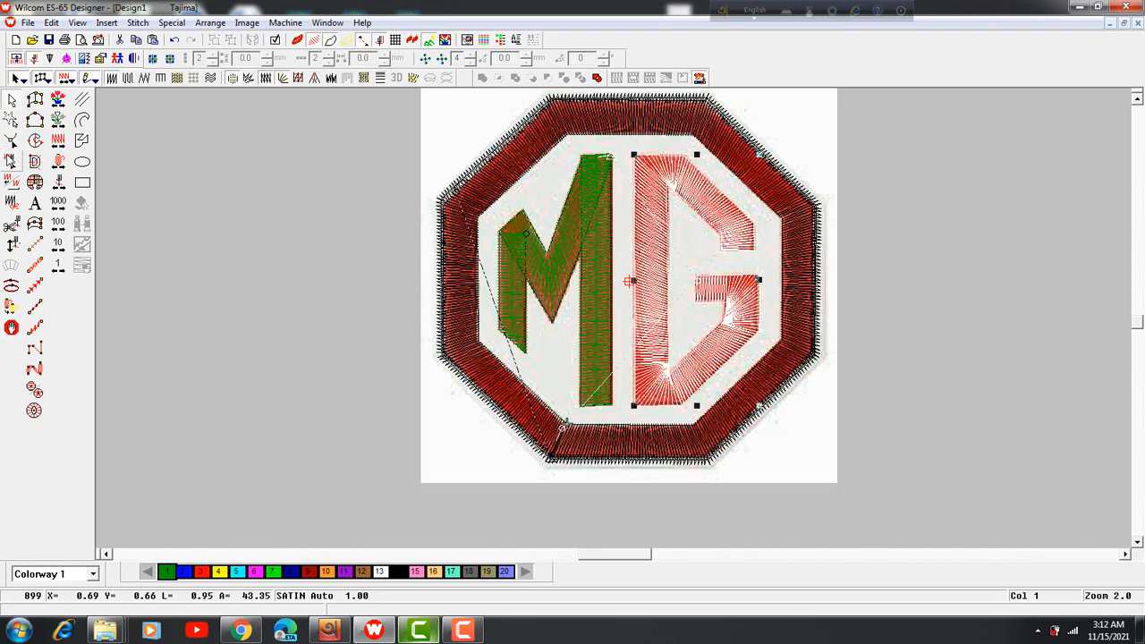
- Move the G's entry point to its upper-left corner and exit to the upper arm's lower-right end, then re-paste it after the M
{"action": "left_click", "coordinate": [11, 160]}
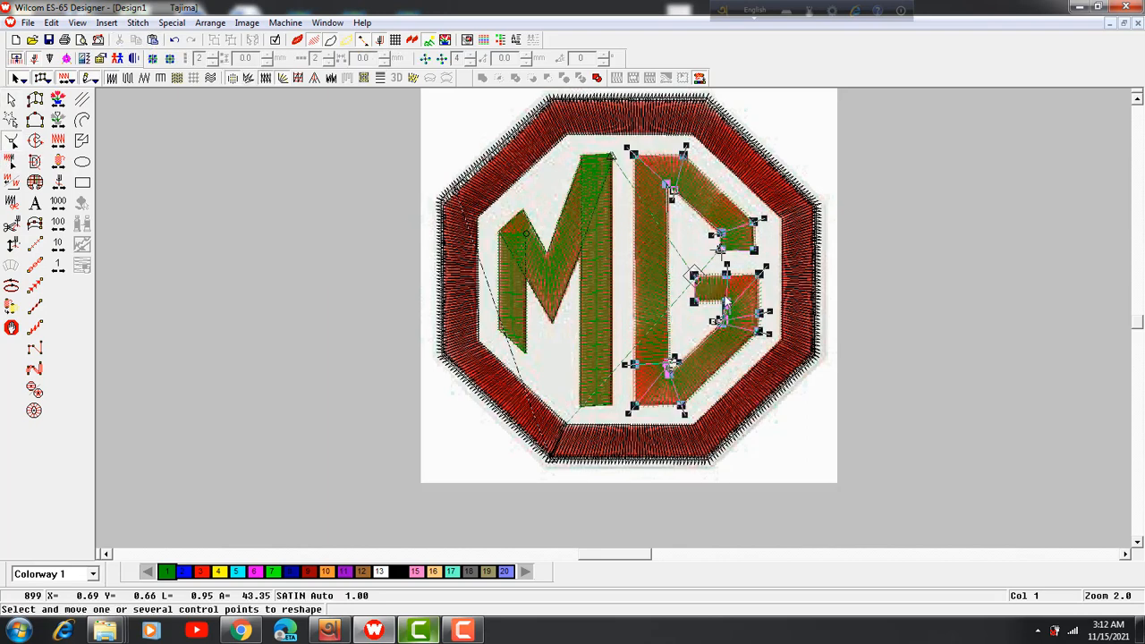
{"action": "key", "text": "super"}
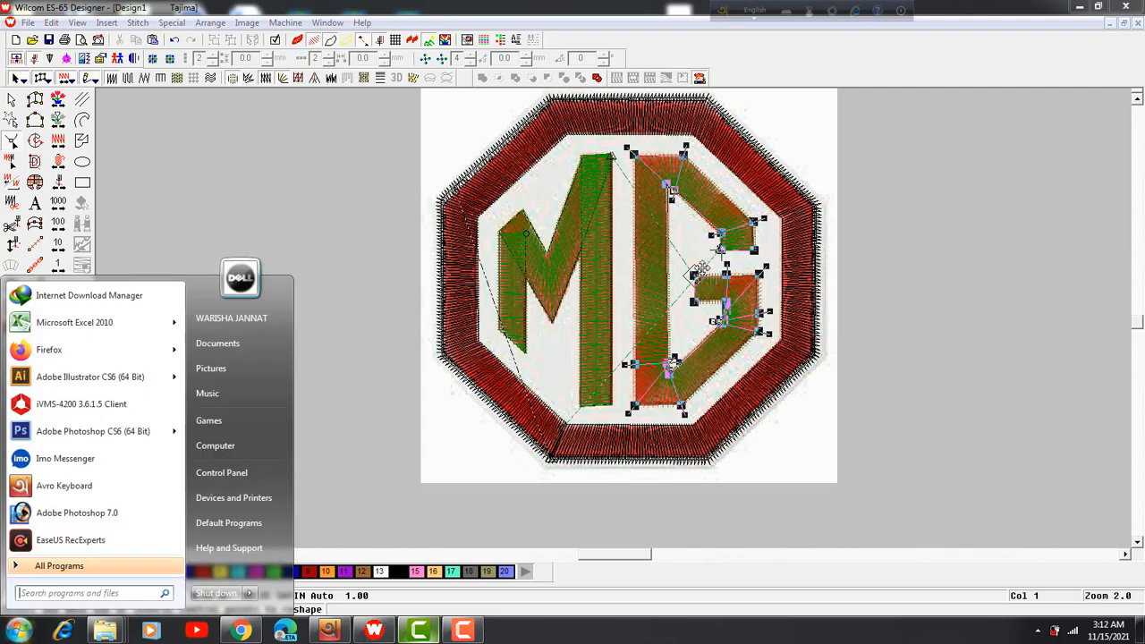
{"action": "key", "text": "Escape"}
{"action": "left_click_drag", "start_coordinate": [632, 152], "coordinate": [633, 155]}
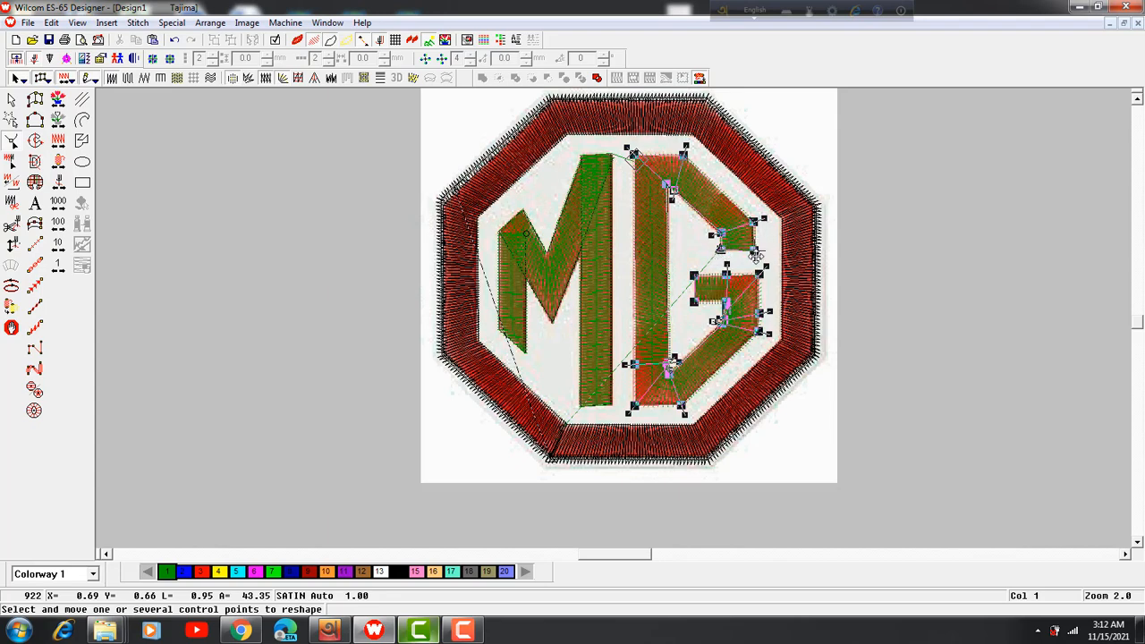
{"action": "left_click_drag", "start_coordinate": [756, 255], "coordinate": [756, 256]}
{"action": "left_click", "coordinate": [10, 98]}
{"action": "left_click", "coordinate": [118, 41]}
{"action": "left_click", "coordinate": [152, 40]}
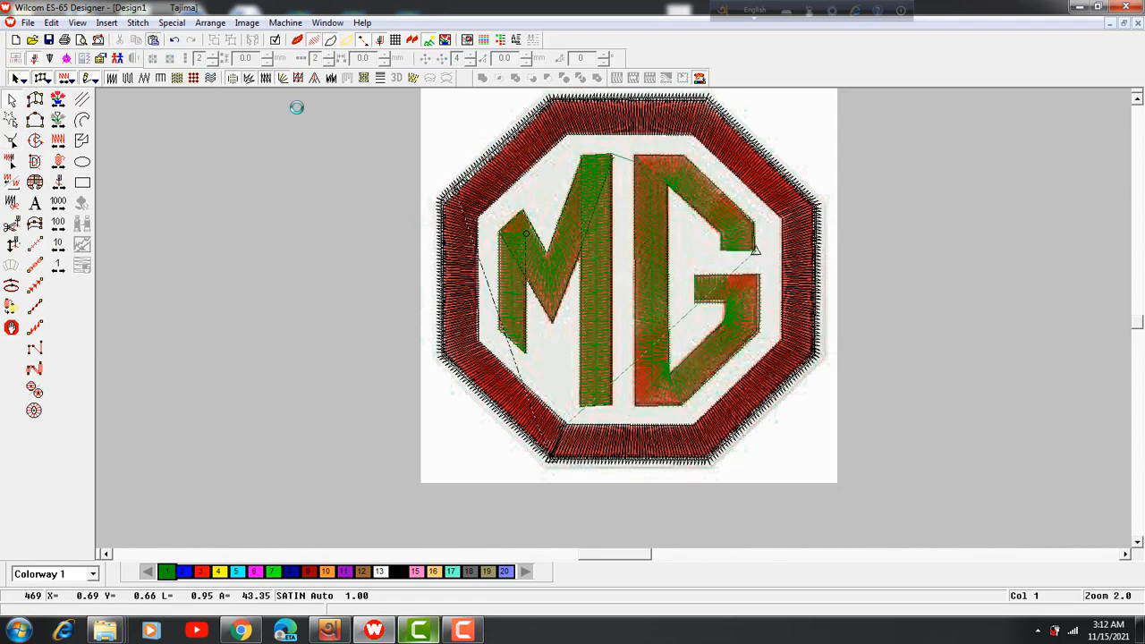
{"action": "key", "text": "Escape"}
- Move the octagonal border's entry and exit points to its upper-right corner beside the G, and resequence it after the G
{"action": "left_click", "coordinate": [791, 250]}
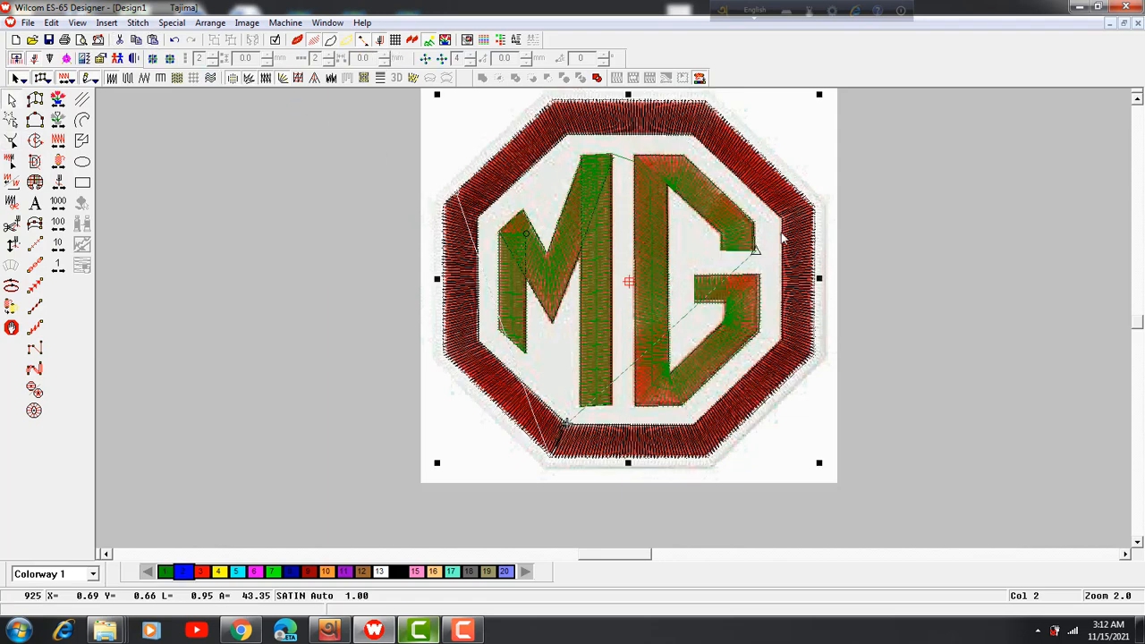
{"action": "left_click", "coordinate": [782, 219]}
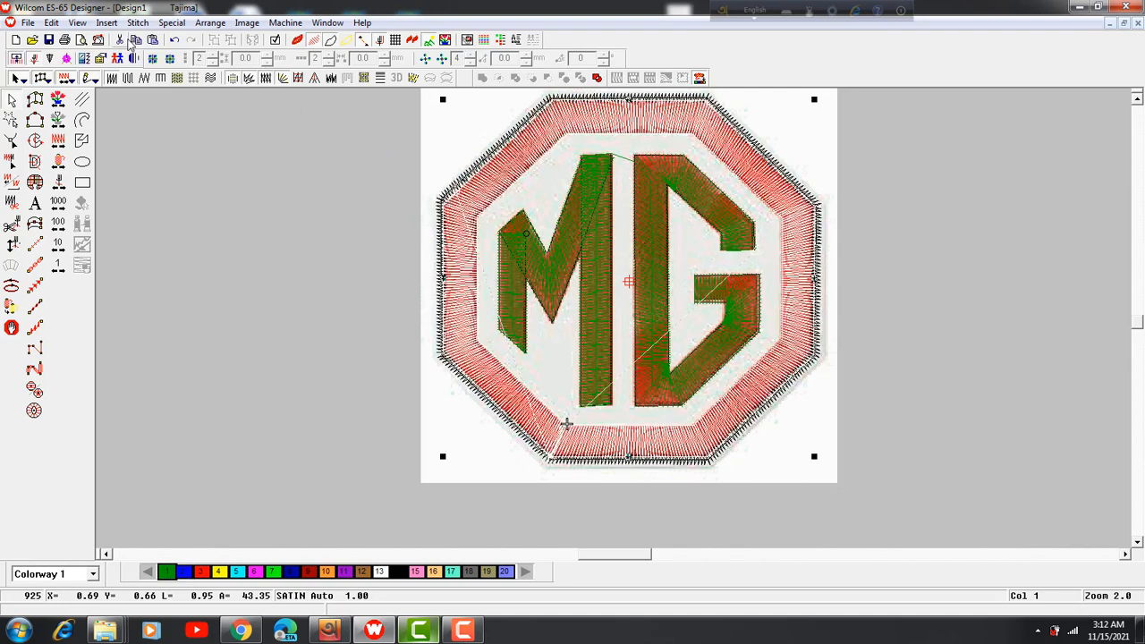
{"action": "left_click", "coordinate": [10, 141]}
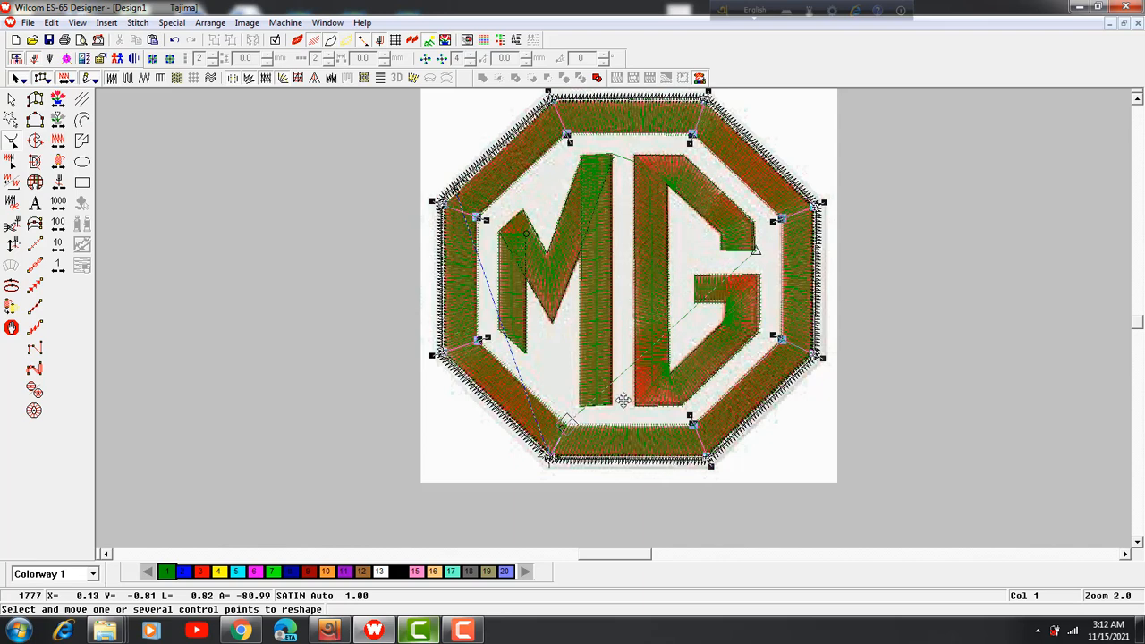
{"action": "left_click", "coordinate": [792, 216]}
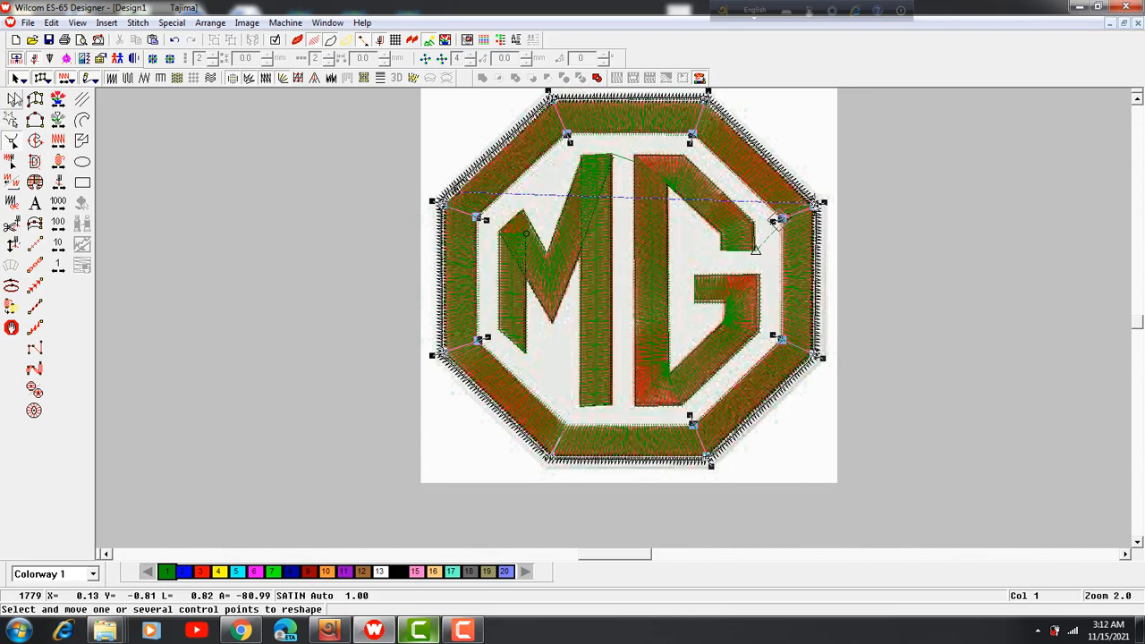
{"action": "left_click", "coordinate": [11, 99]}
{"action": "left_click", "coordinate": [117, 59]}
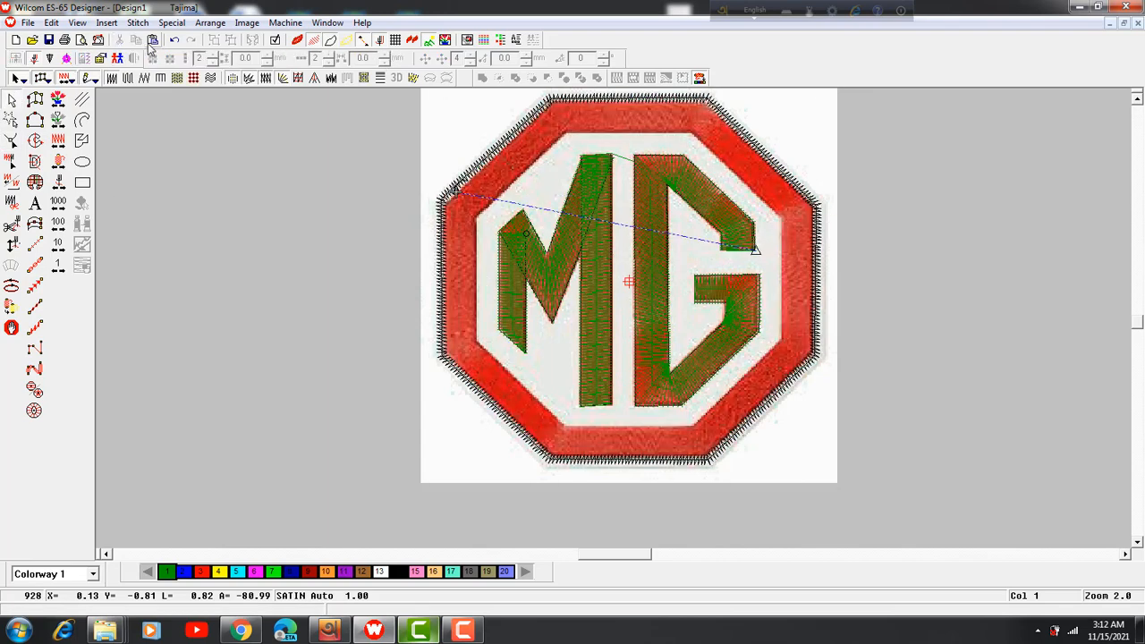
{"action": "left_click", "coordinate": [117, 58]}
- Resequence the outer blue edging after the octagonal border, with its entry and exit points at the octagon's upper-right corner
{"action": "left_click", "coordinate": [811, 224]}
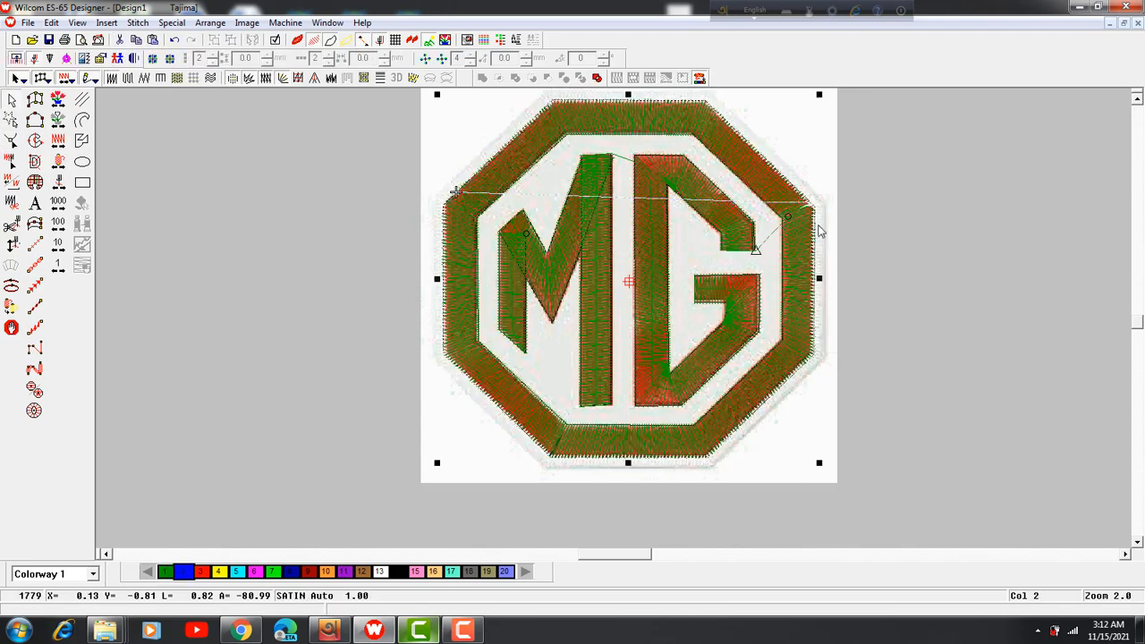
{"action": "left_click", "coordinate": [118, 40]}
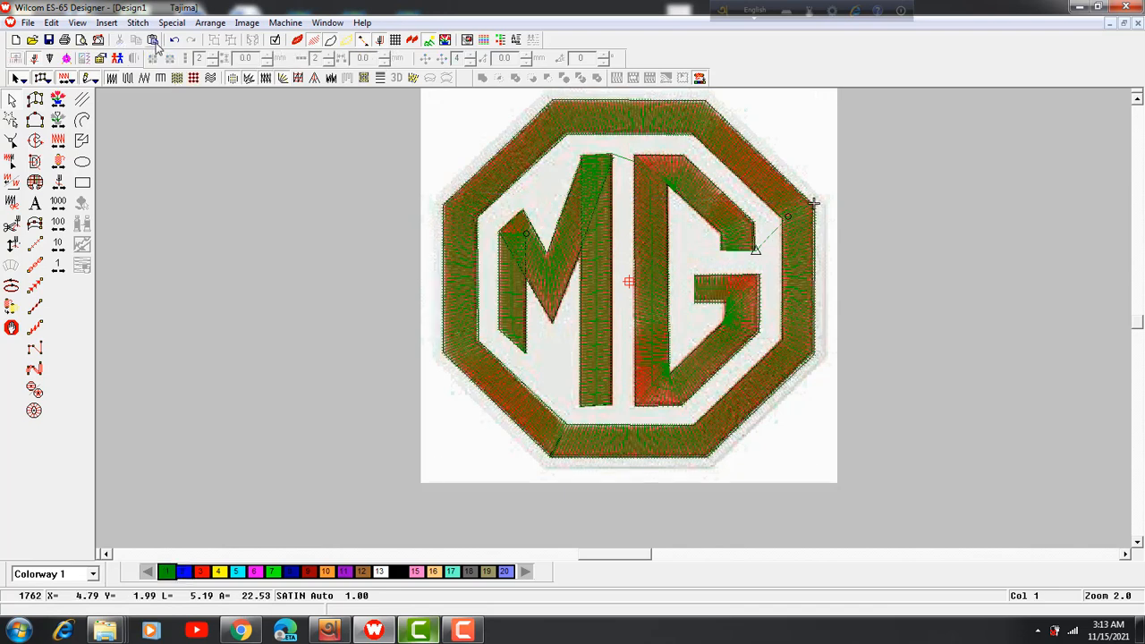
{"action": "left_click", "coordinate": [152, 40]}
{"action": "left_click", "coordinate": [11, 140]}
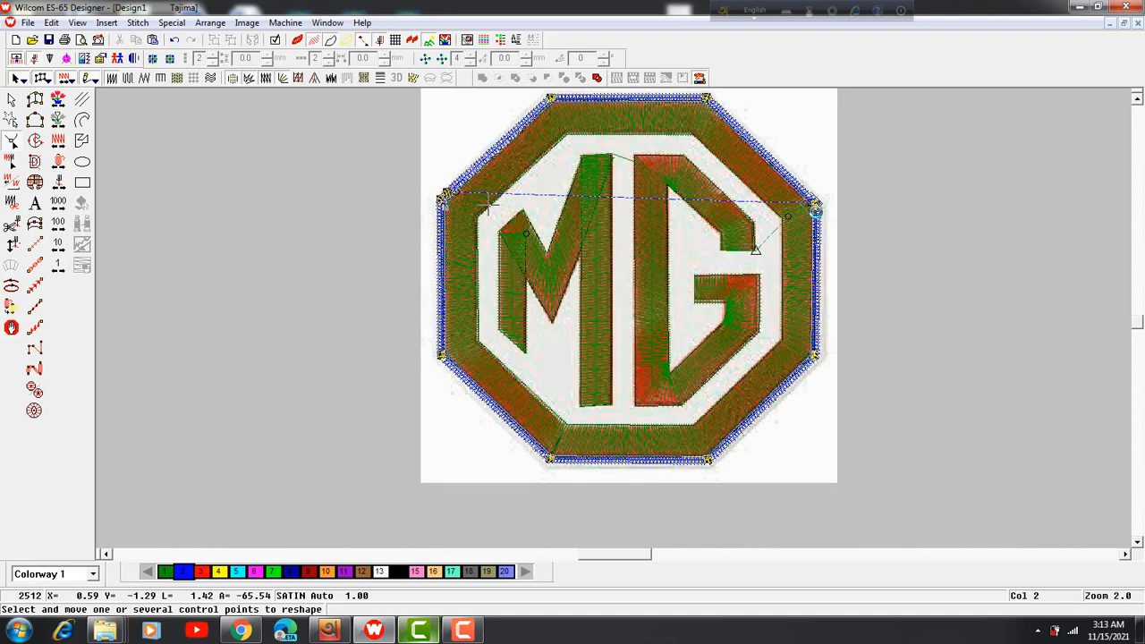
{"action": "left_click", "coordinate": [815, 209]}
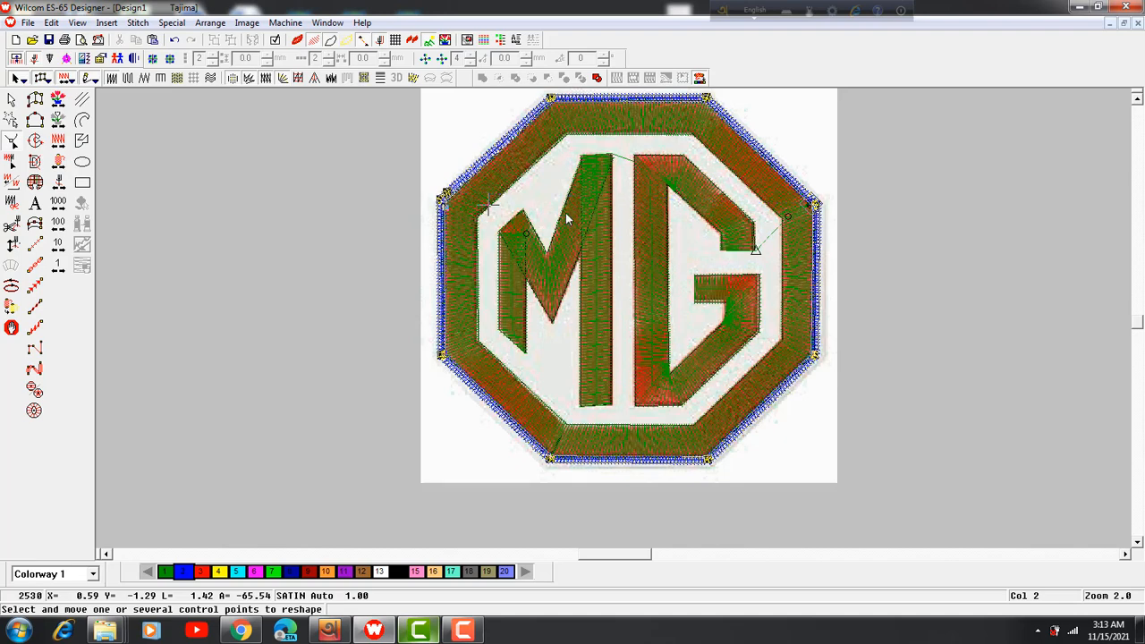
{"action": "left_click", "coordinate": [814, 206]}
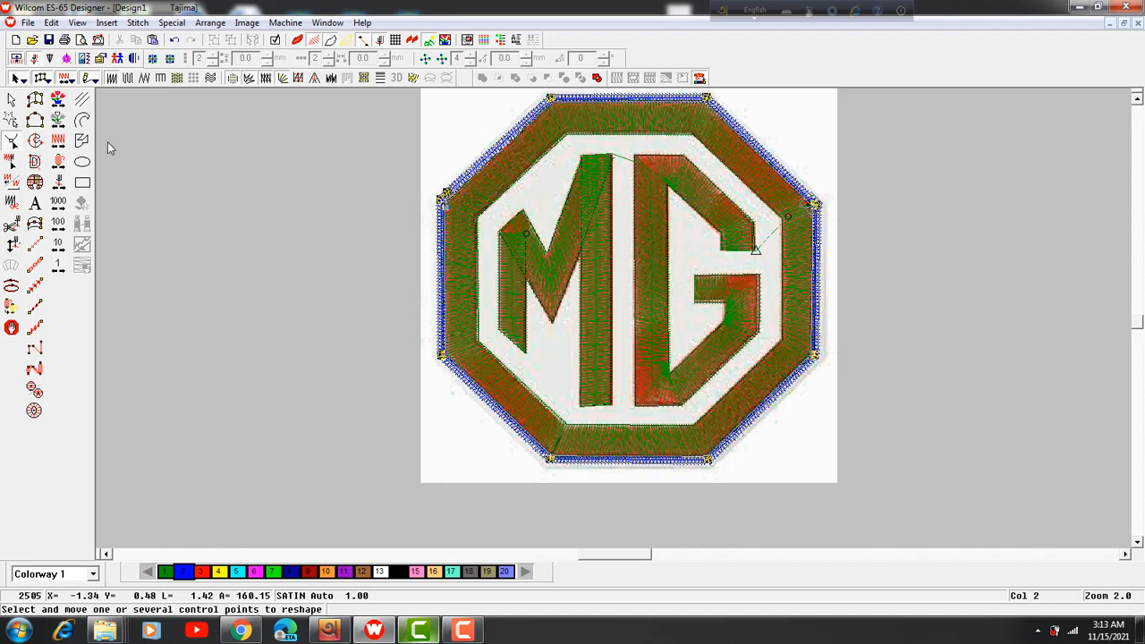
{"action": "left_click", "coordinate": [10, 100]}
{"action": "left_click", "coordinate": [149, 42]}
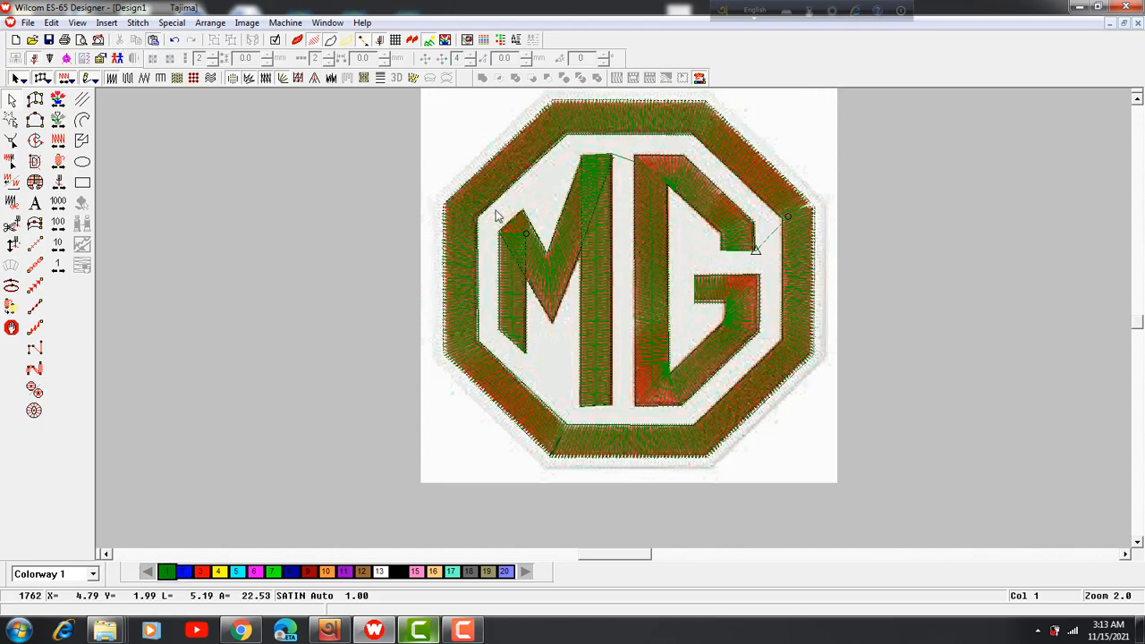
- Restore the rendered stitch view of the whole design and show the colour and object sequence list
{"action": "left_click", "coordinate": [865, 306]}
{"action": "left_click", "coordinate": [314, 40]}
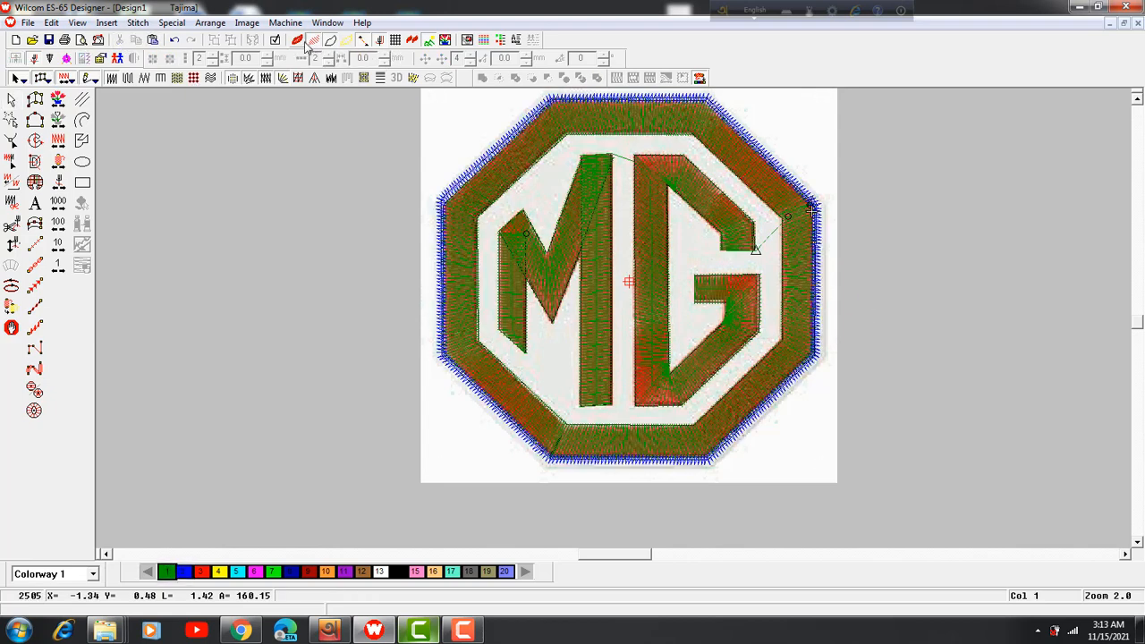
{"action": "left_click", "coordinate": [499, 39]}
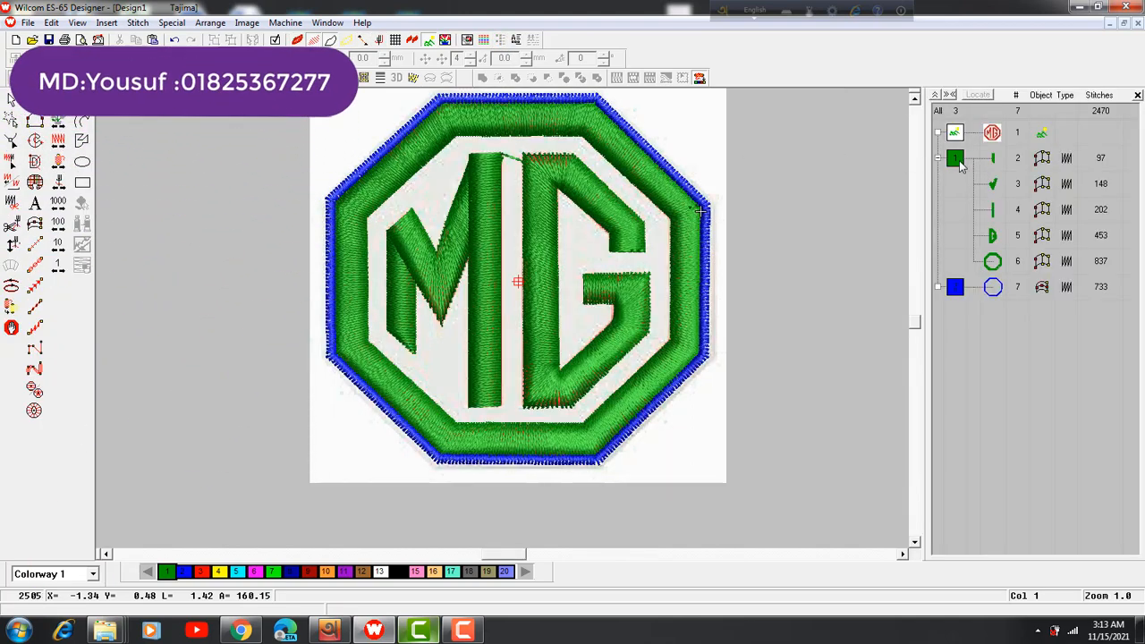
- Recolour the green letters and octagonal border with red colour 3, and deselect them
{"action": "left_click", "coordinate": [955, 159]}
{"action": "left_click", "coordinate": [202, 570]}
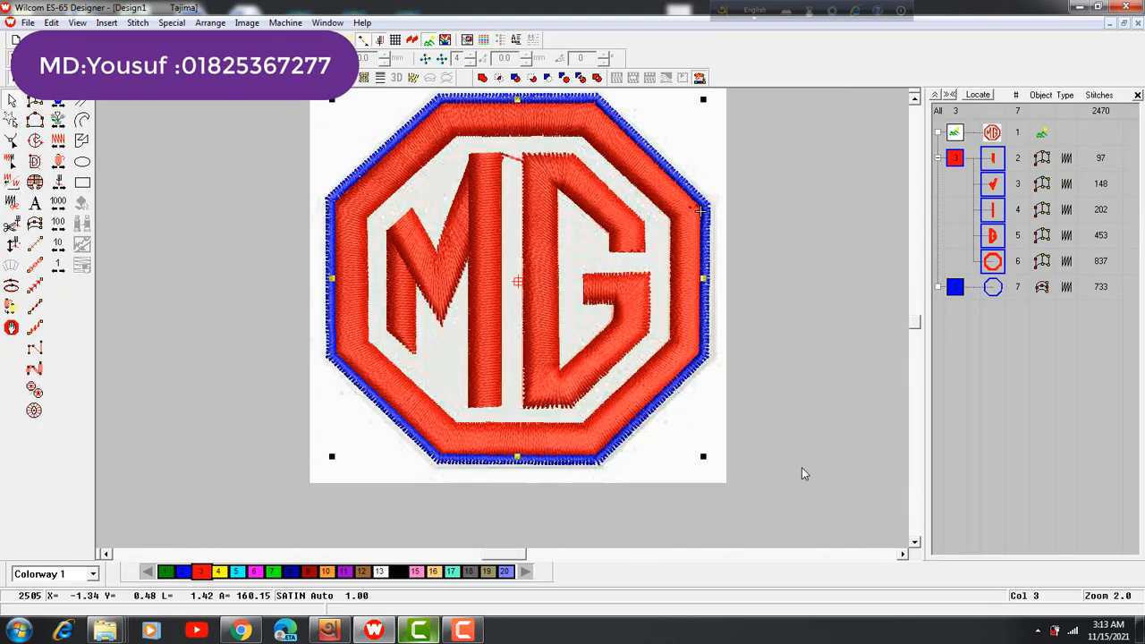
{"action": "left_click", "coordinate": [802, 469]}
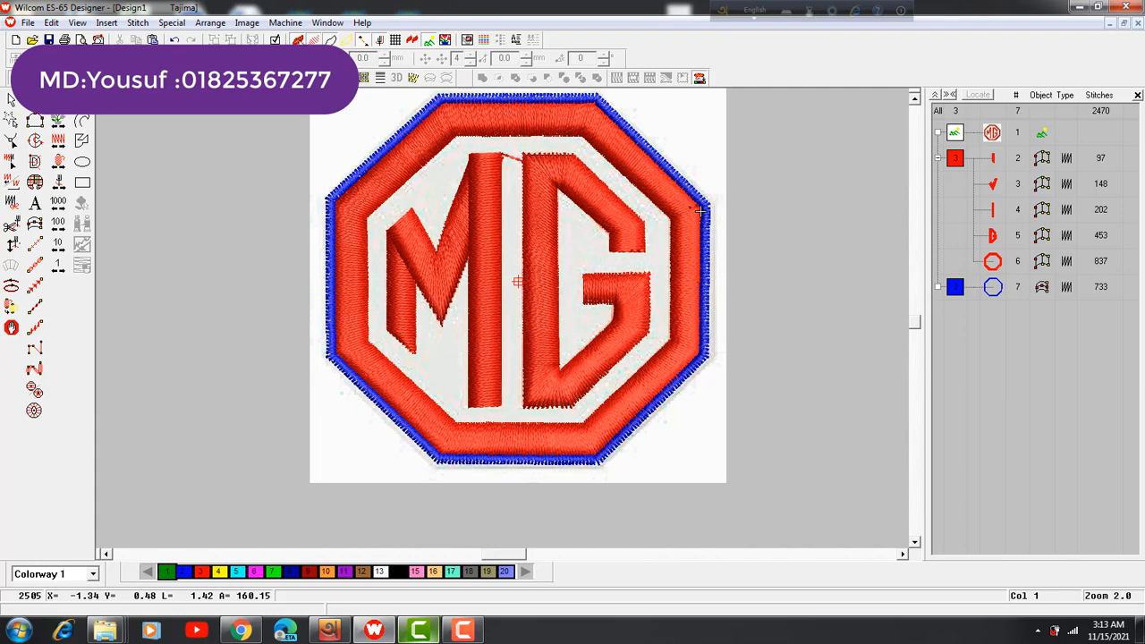
- Turn off the rendered stitch view, go to the start of the design and play Slow Redraw through the stitching sequence
{"action": "key", "text": "t"}
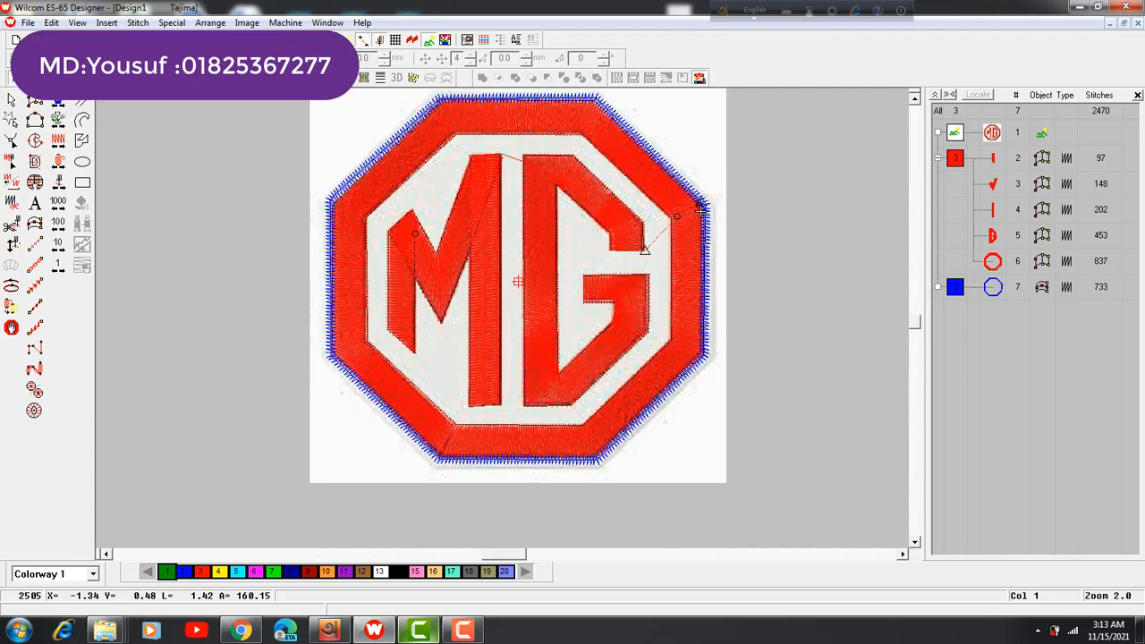
{"action": "key", "text": "Home"}
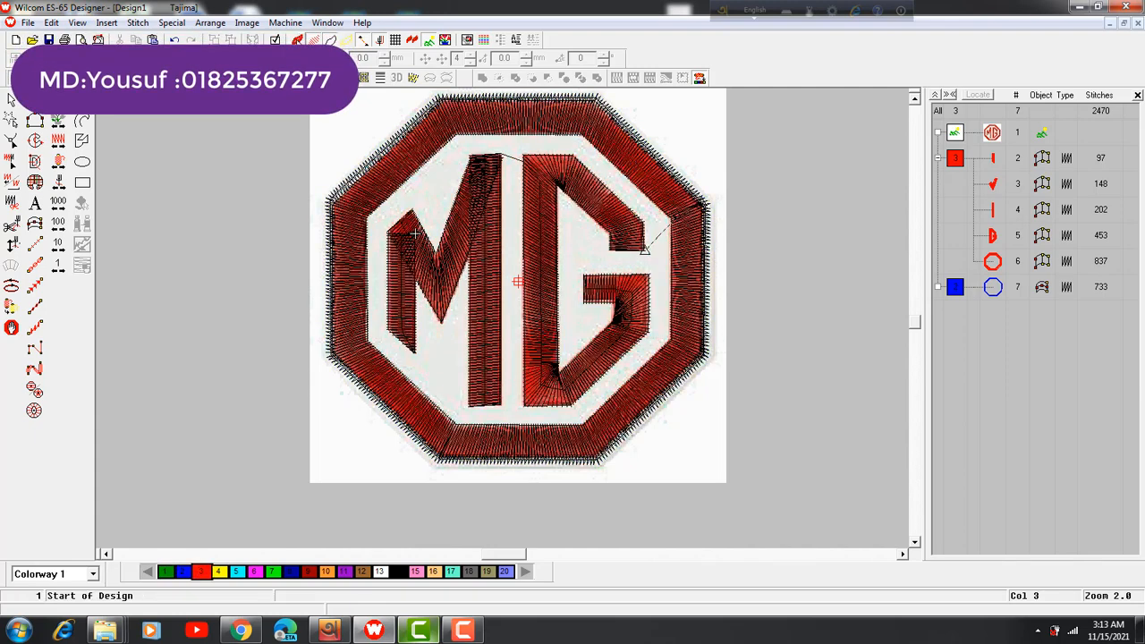
{"action": "key", "text": "shift+r"}
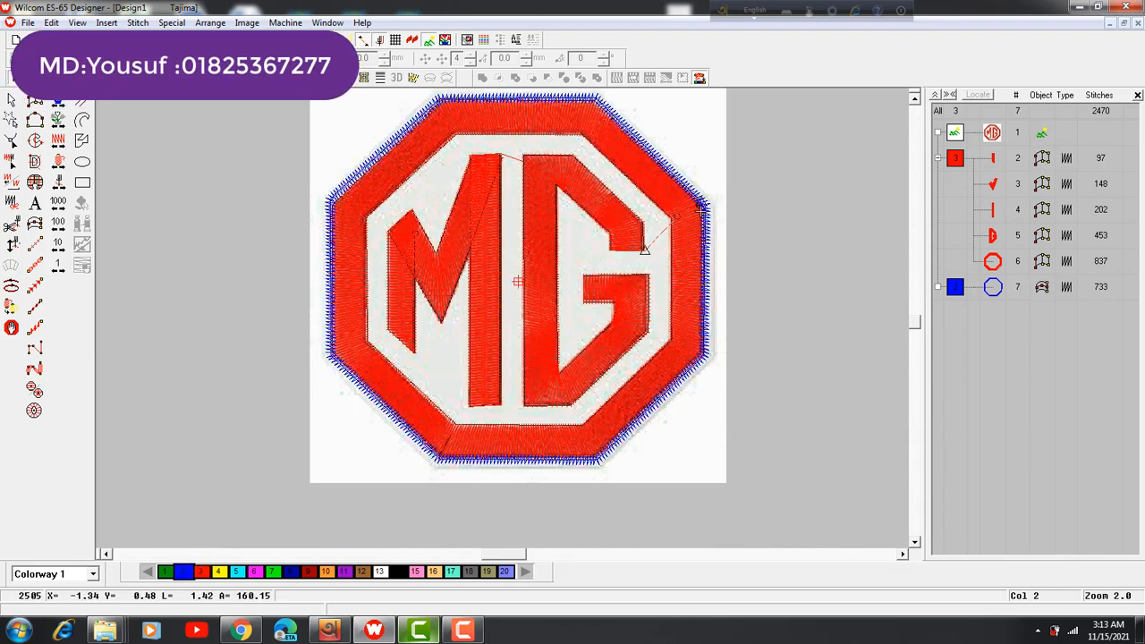
- Review the Auto Start and End settings and accept them with Use Auto Start and End turned off
{"action": "left_click", "coordinate": [138, 22]}
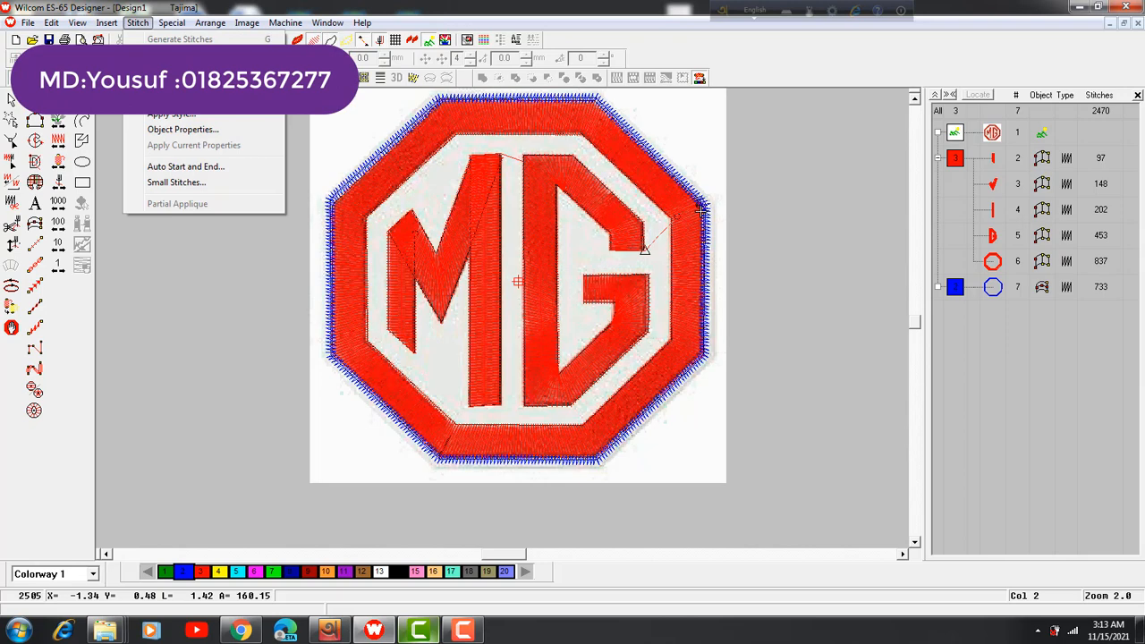
{"action": "left_click", "coordinate": [211, 167]}
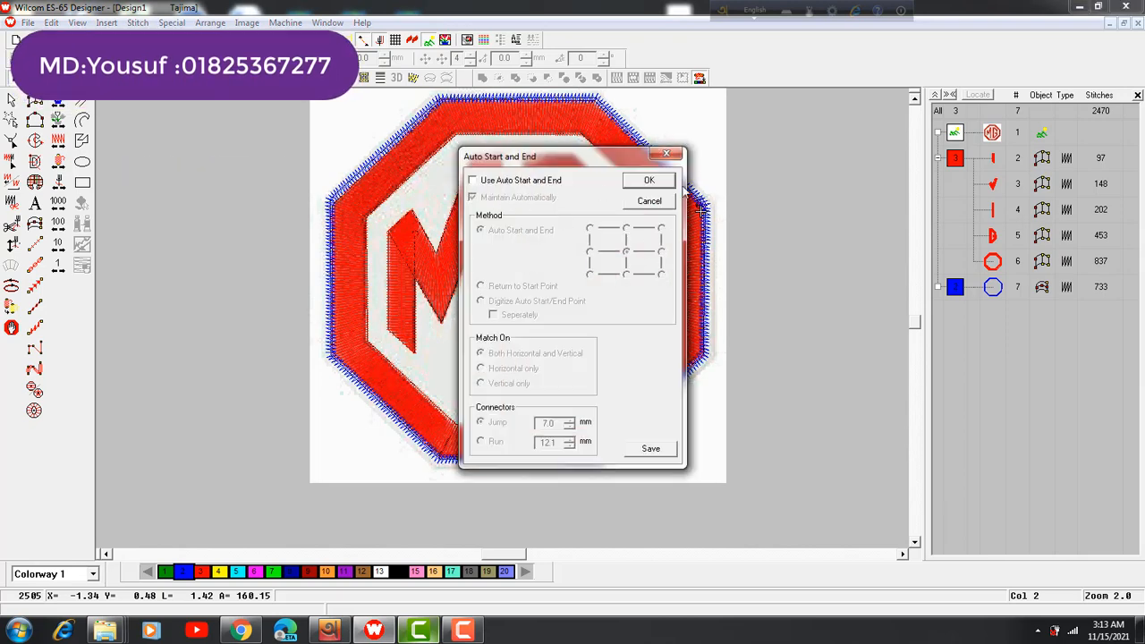
{"action": "left_click", "coordinate": [630, 180]}
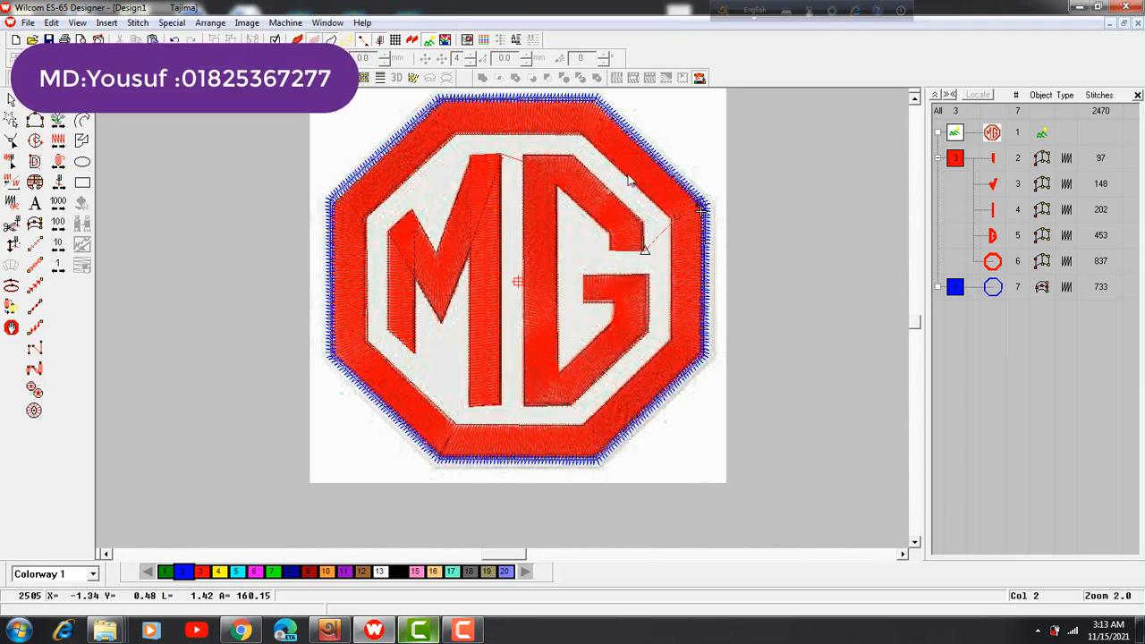
{"action": "left_click", "coordinate": [477, 630]}
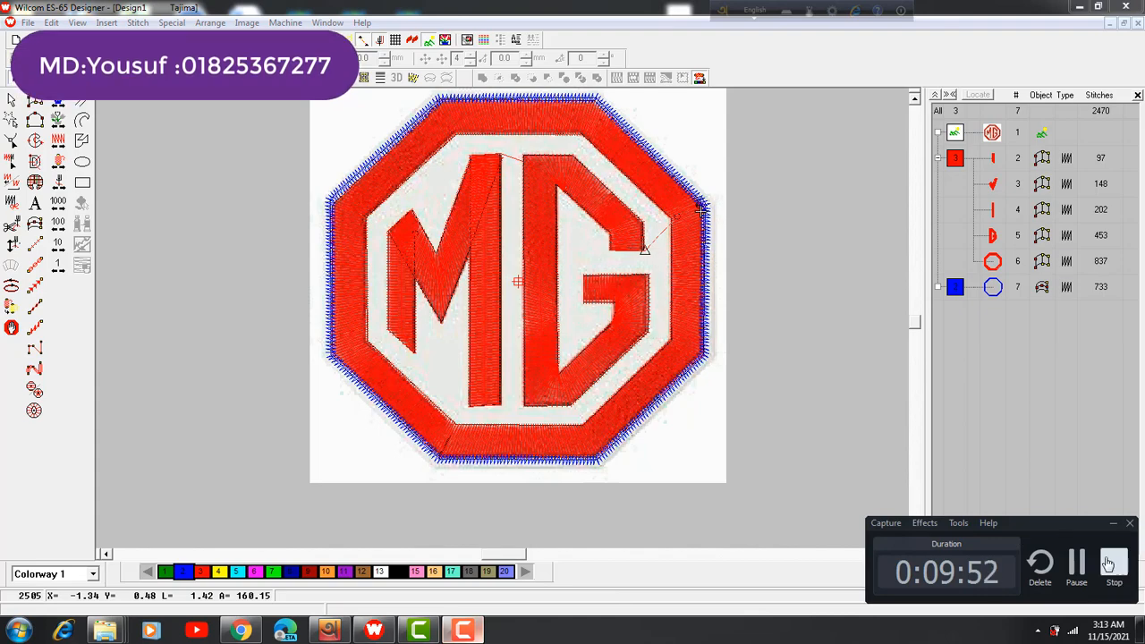